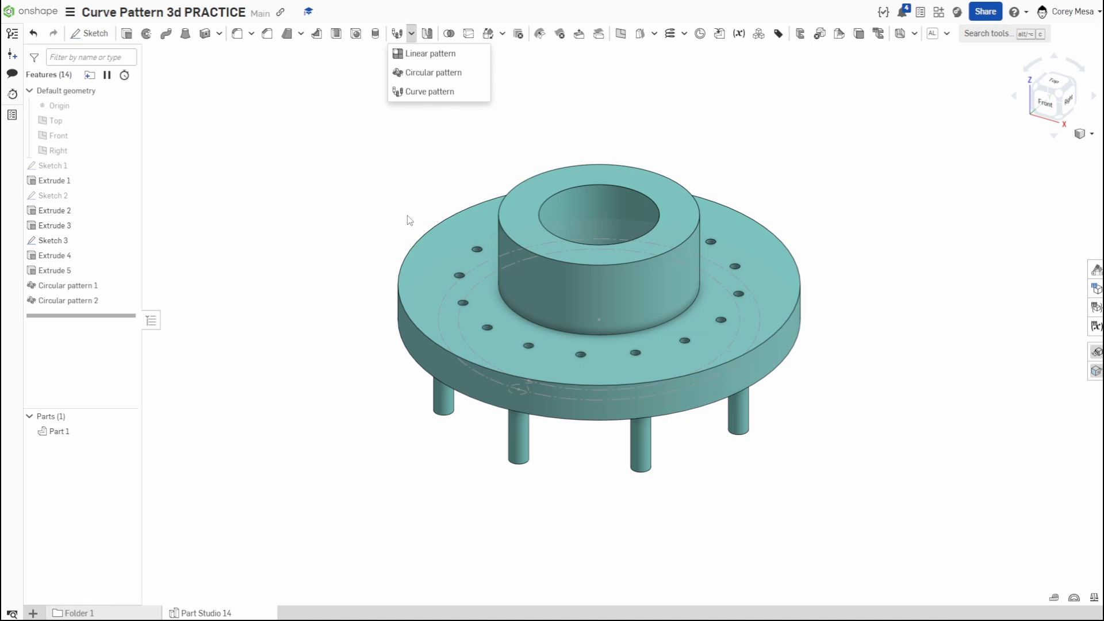
- Review the first circular pattern's settings and its peg instances on the underside of the flange
click(365, 210)
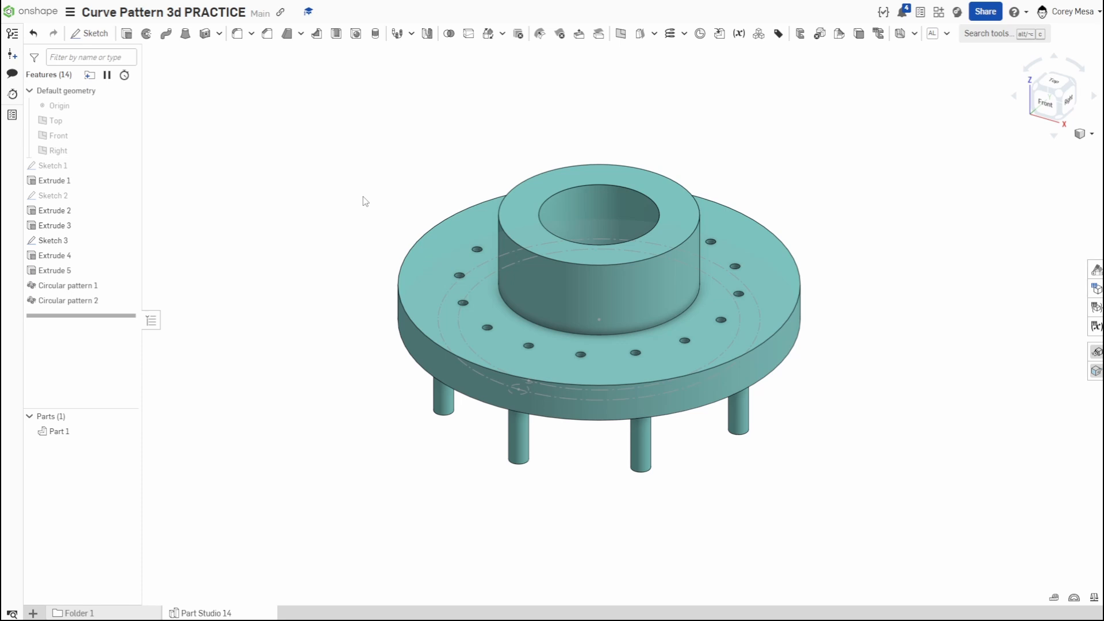
double_click(66, 286)
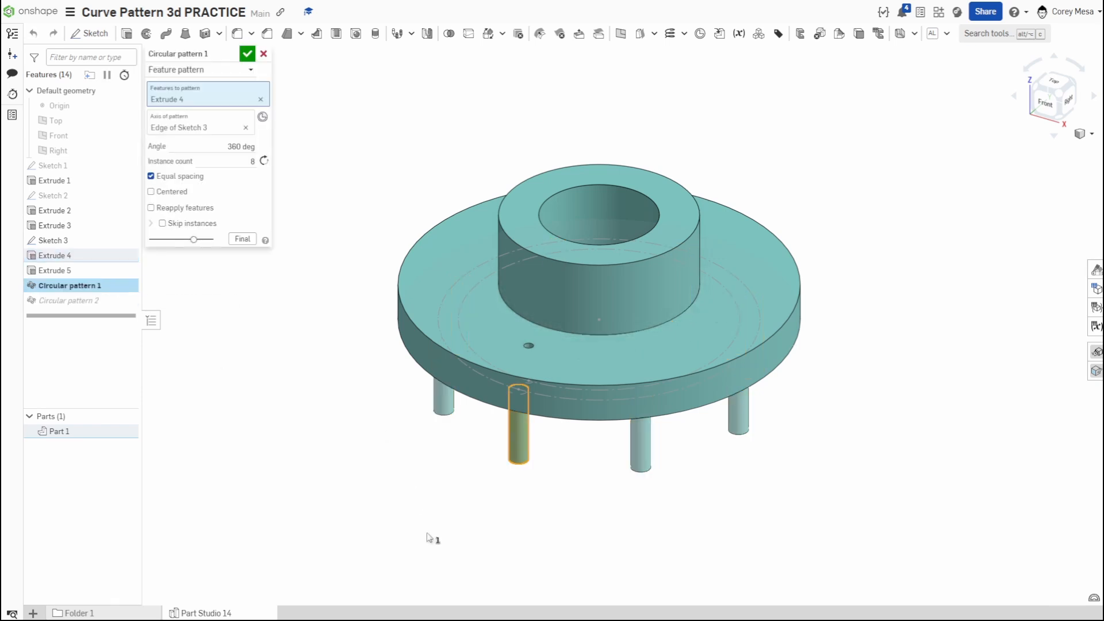
right_drag(522, 548, 536, 435)
scroll(618, 261, up, 2)
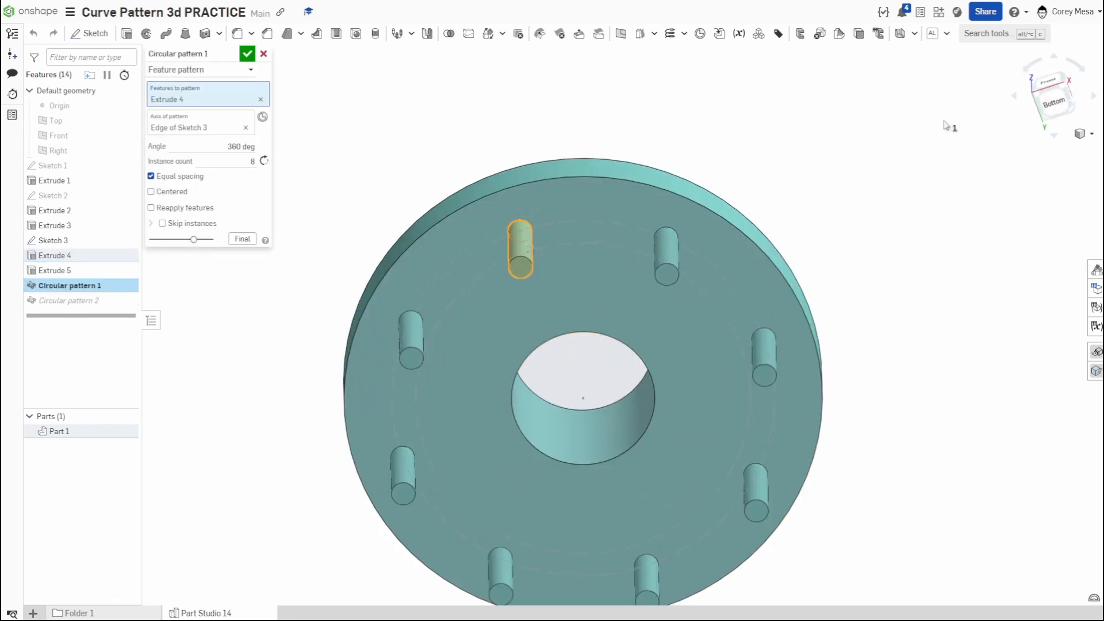
click(1053, 102)
scroll(644, 126, up, 3)
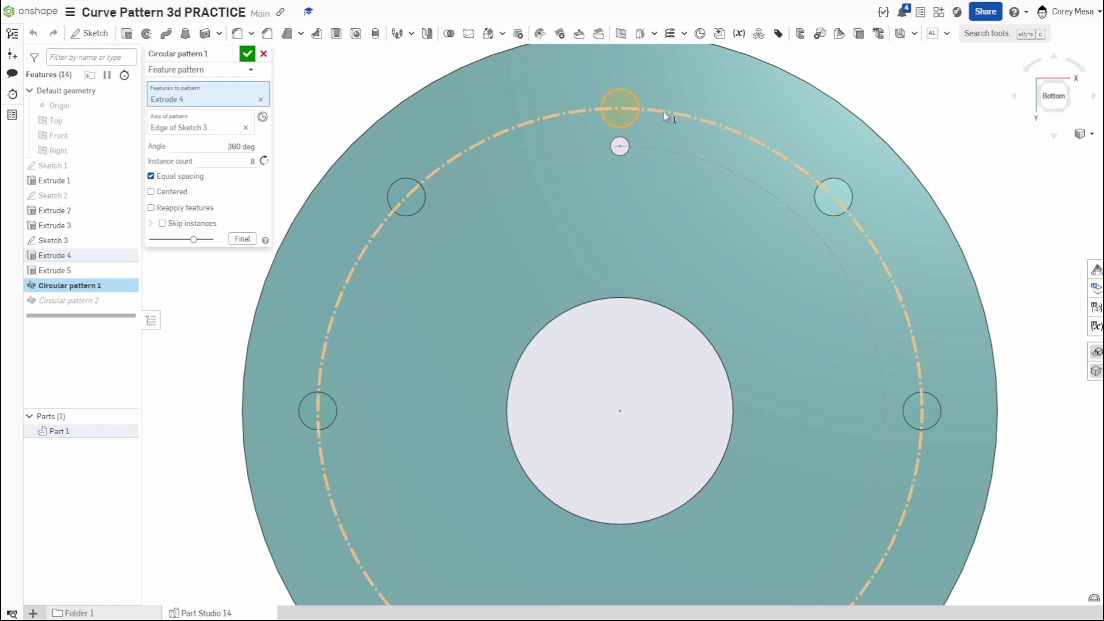
right_drag(636, 123, 695, 73)
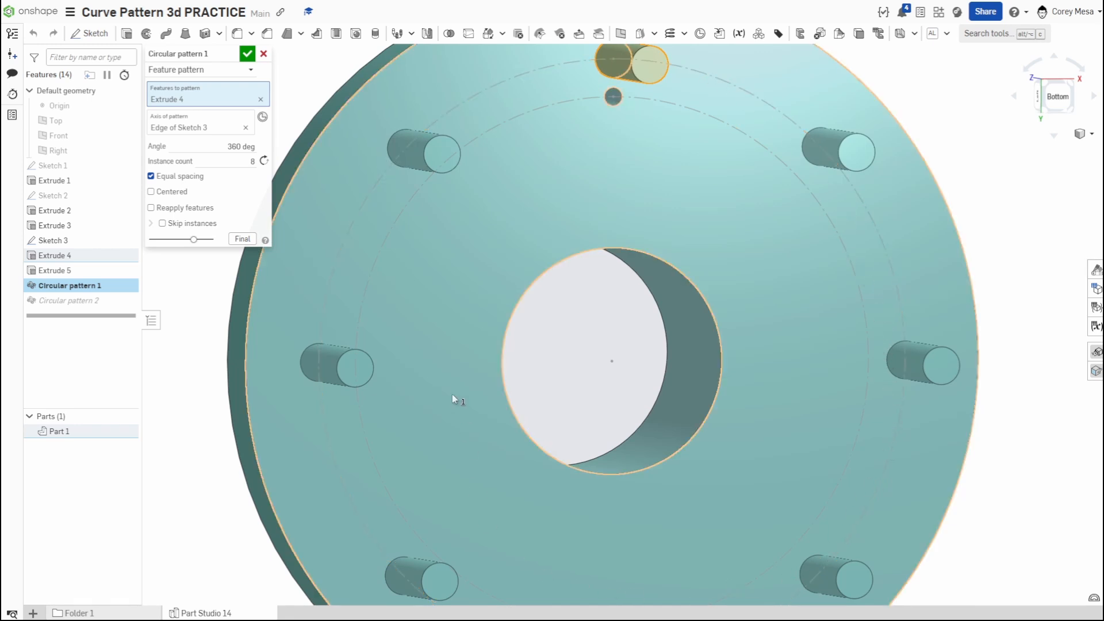
click(247, 54)
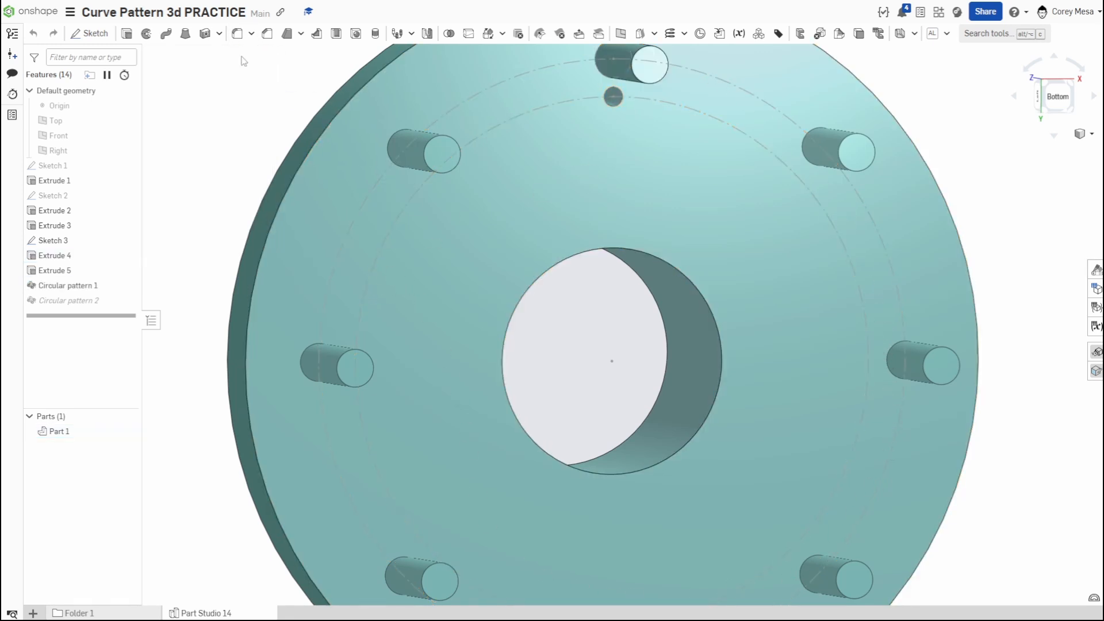
- Review the second circular pattern's settings and its small hole instances around the flange
double_click(69, 300)
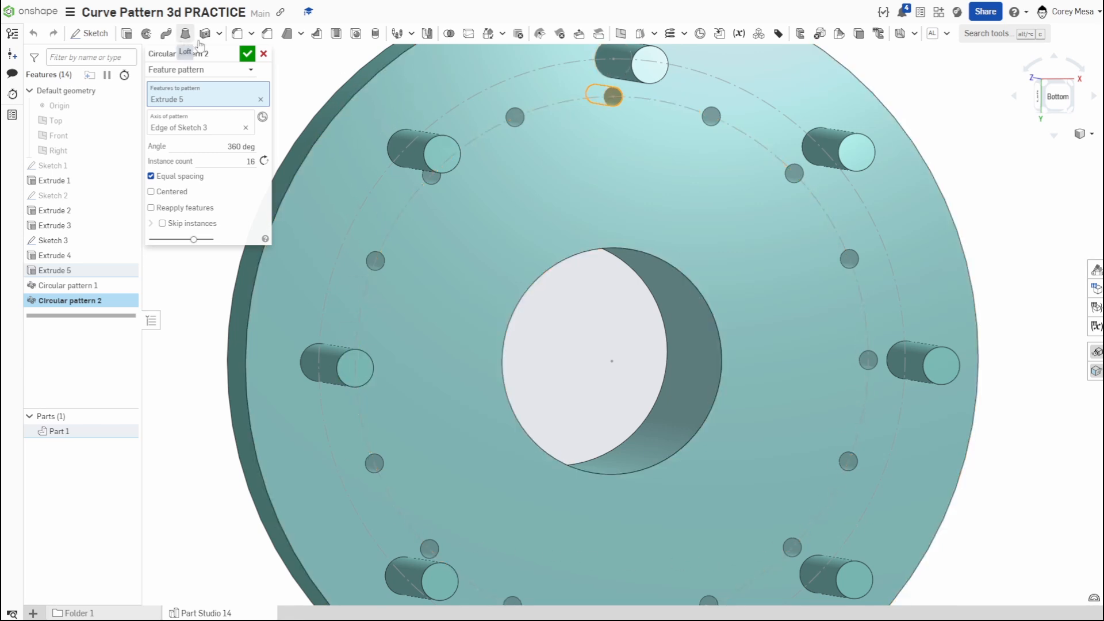
click(247, 53)
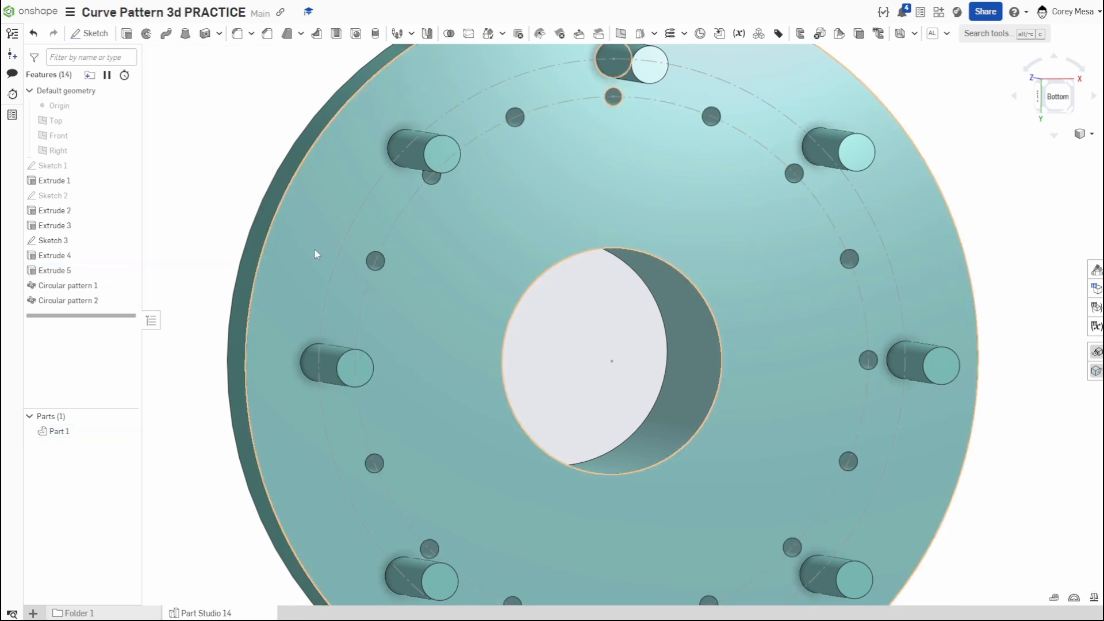
scroll(490, 245, down, 5)
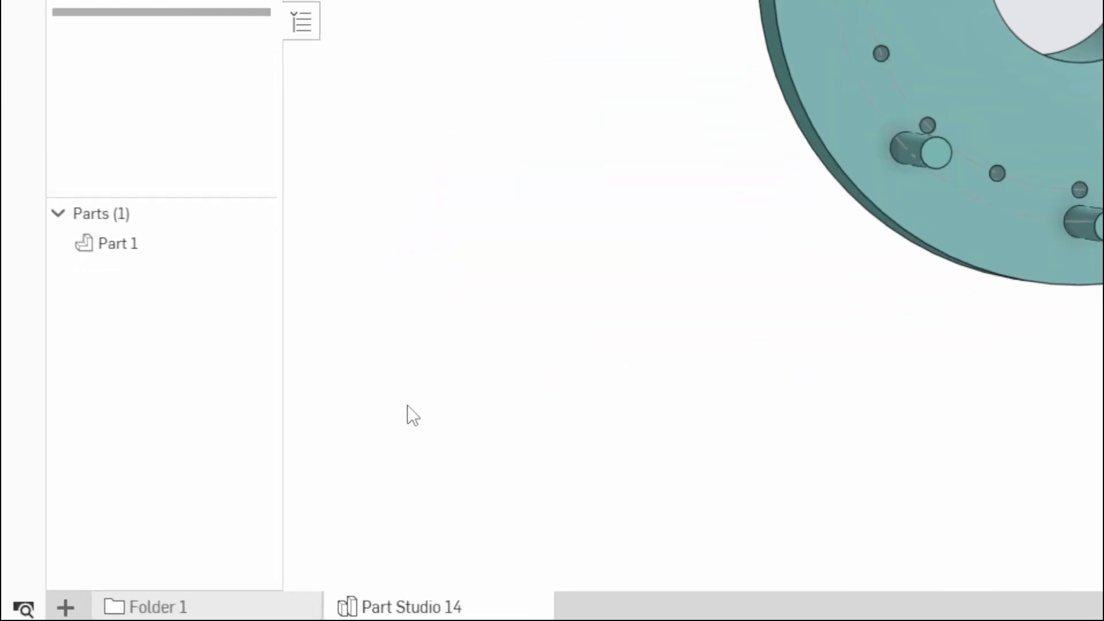
- Create a new Part Studio and start a sketch on the Top plane, viewed face-on with the default planes hidden
click(65, 607)
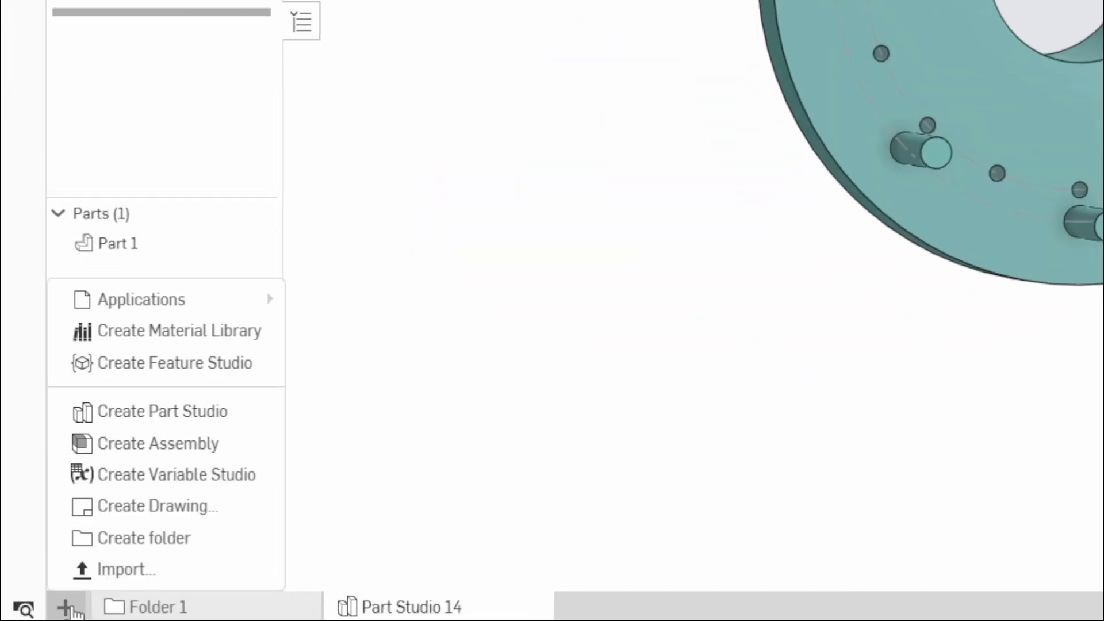
click(187, 403)
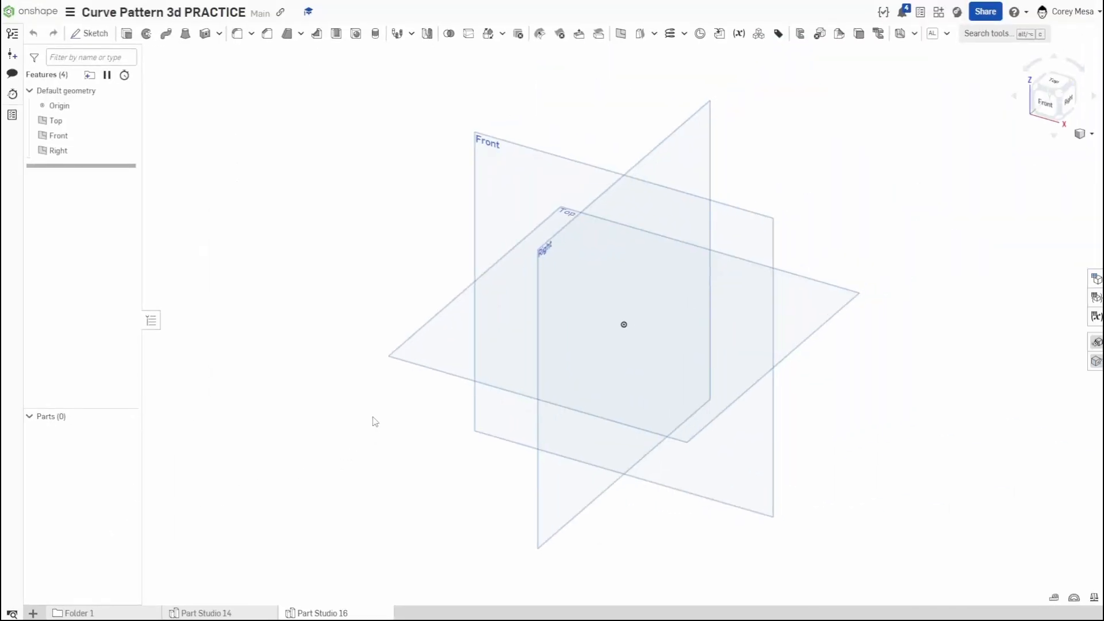
click(448, 354)
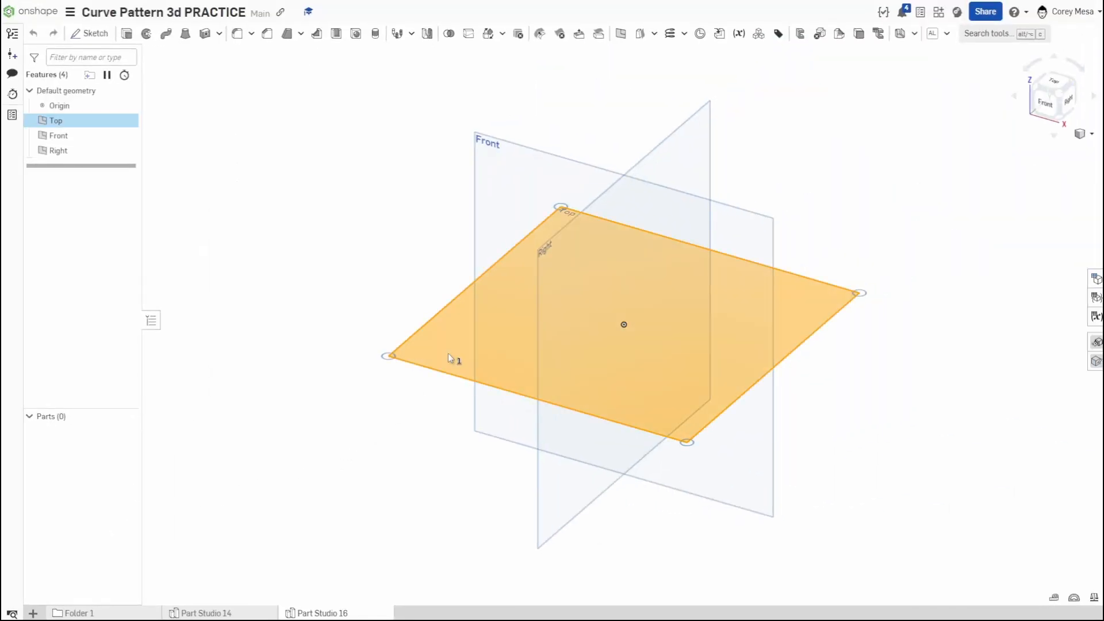
key(shift+s)
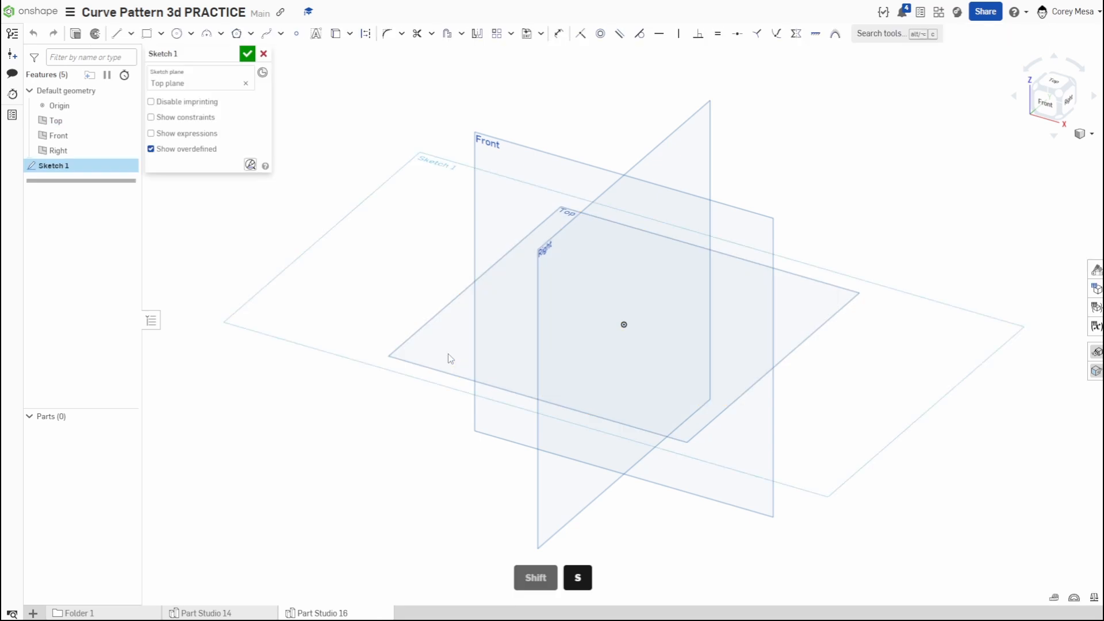
key(n)
key(p)
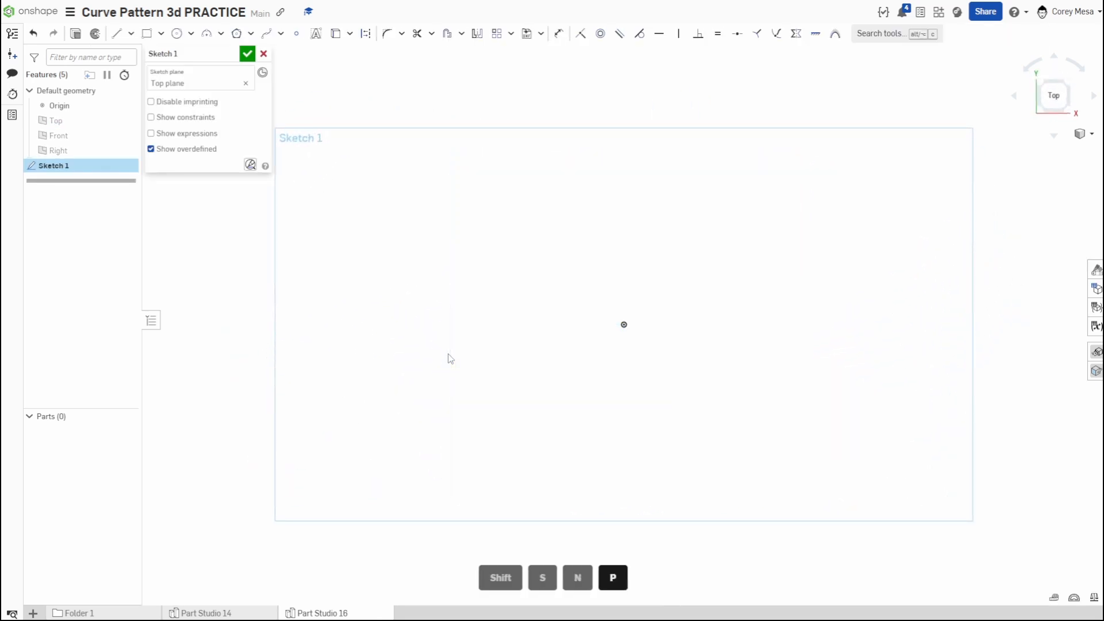
- Draw a vertical construction line about 6 in long upward from the origin
click(117, 34)
click(624, 324)
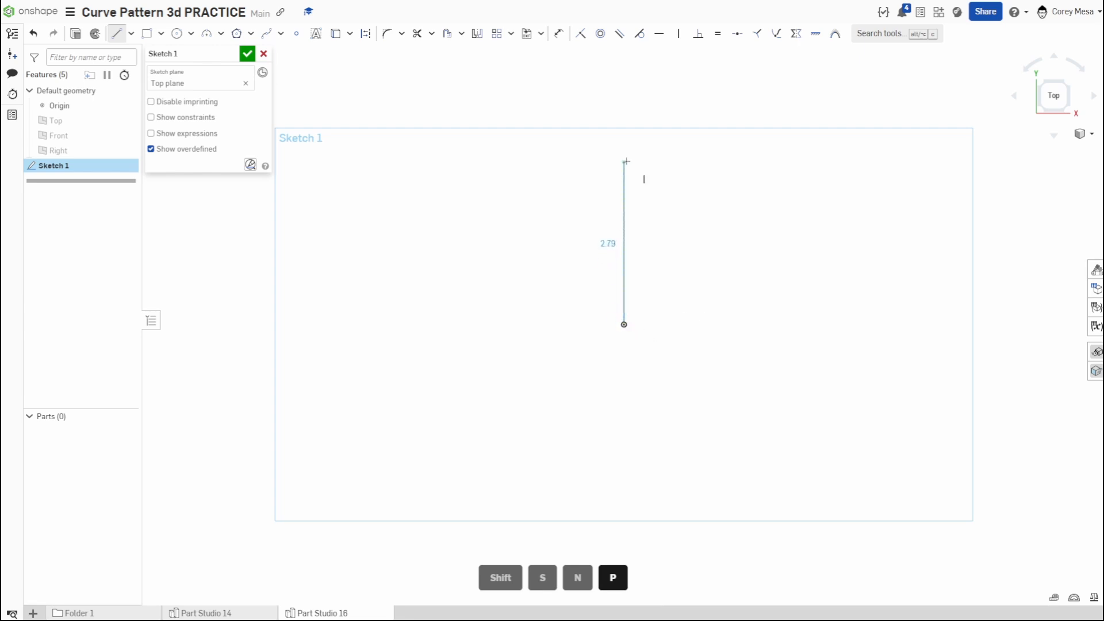
key(q)
middle_drag(624, 136, 619, 266)
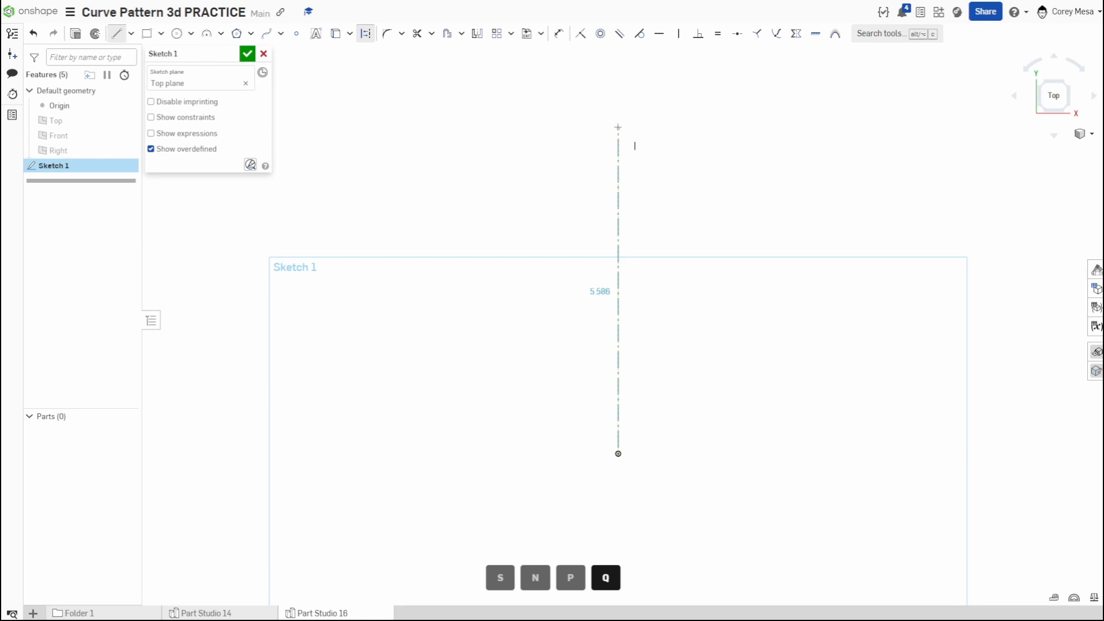
click(618, 110)
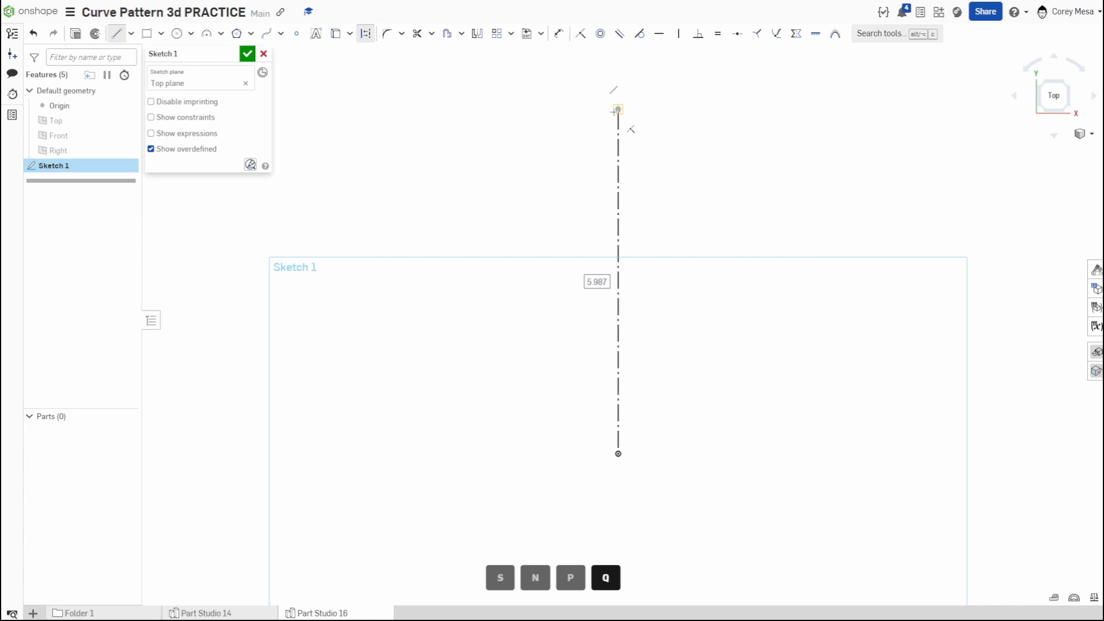
key(Escape)
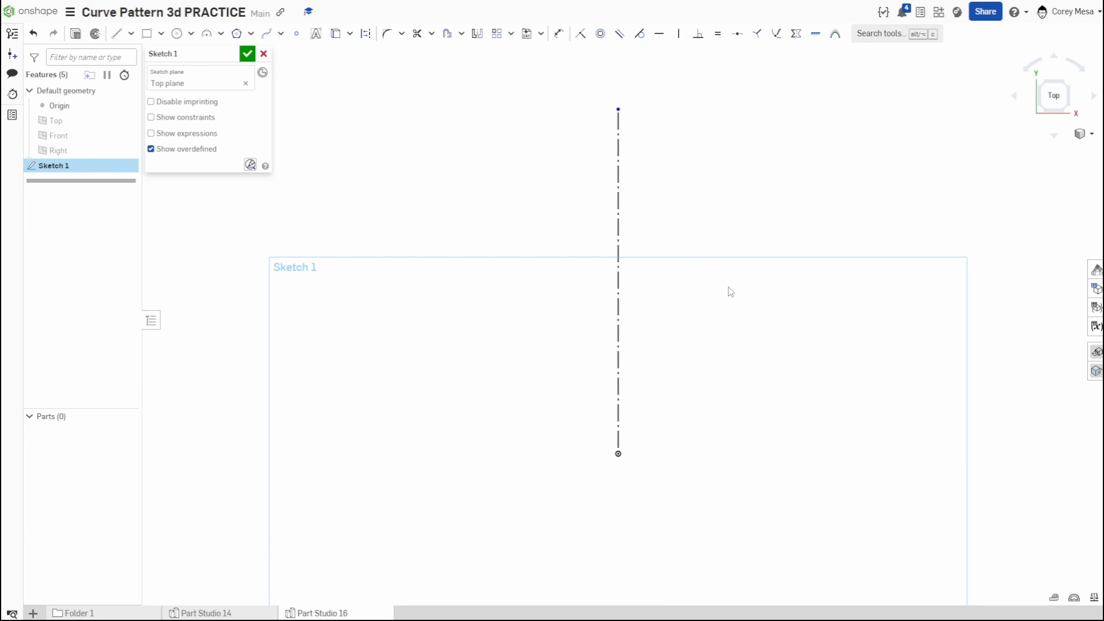
- Sketch a half-heart spline left of the construction line, running from the origin to the line's upper endpoint
scroll(624, 184, down, 3)
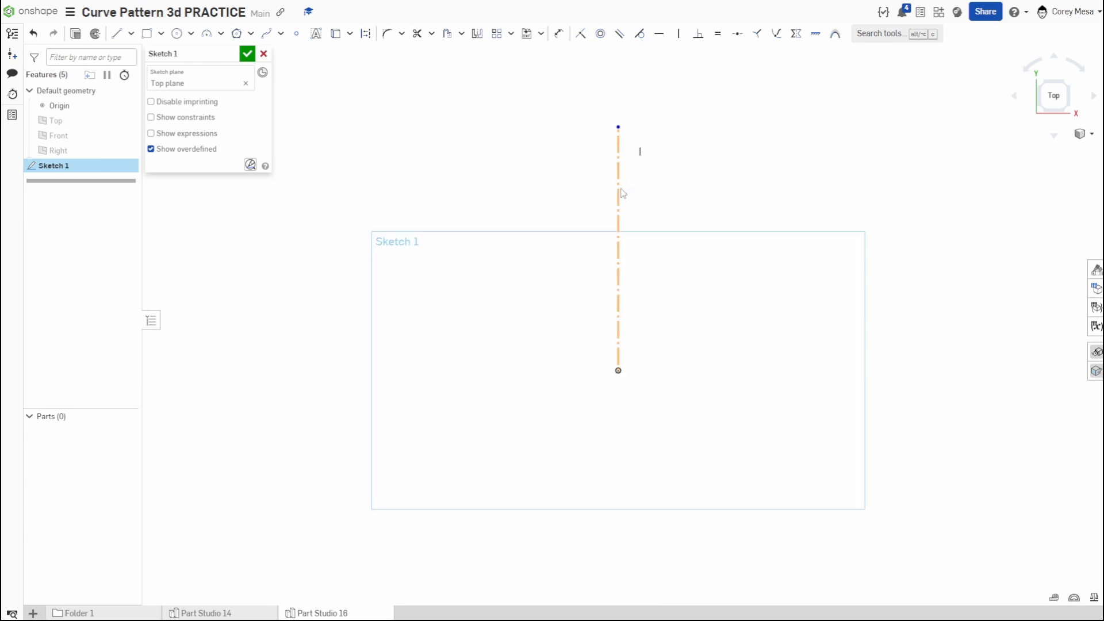
click(272, 39)
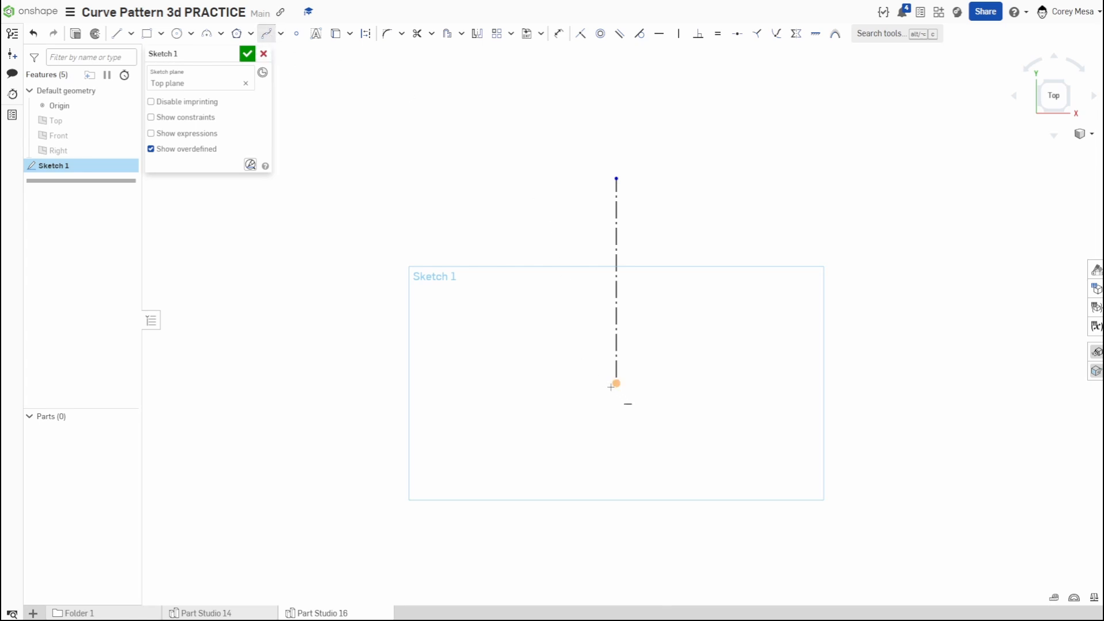
click(616, 383)
click(510, 247)
double_click(490, 217)
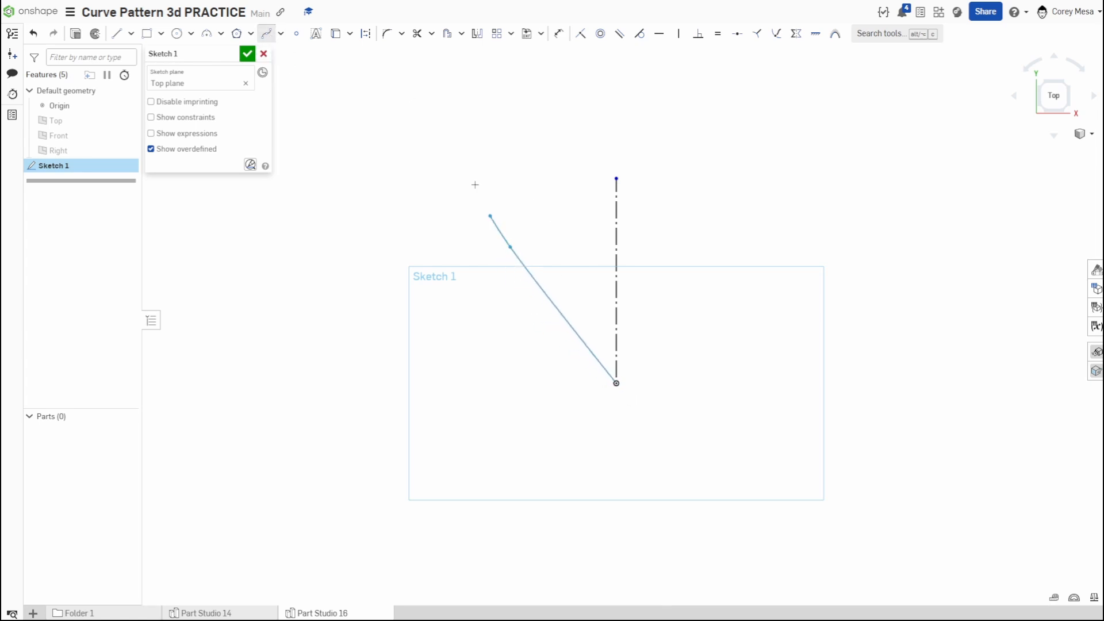
click(484, 144)
click(522, 98)
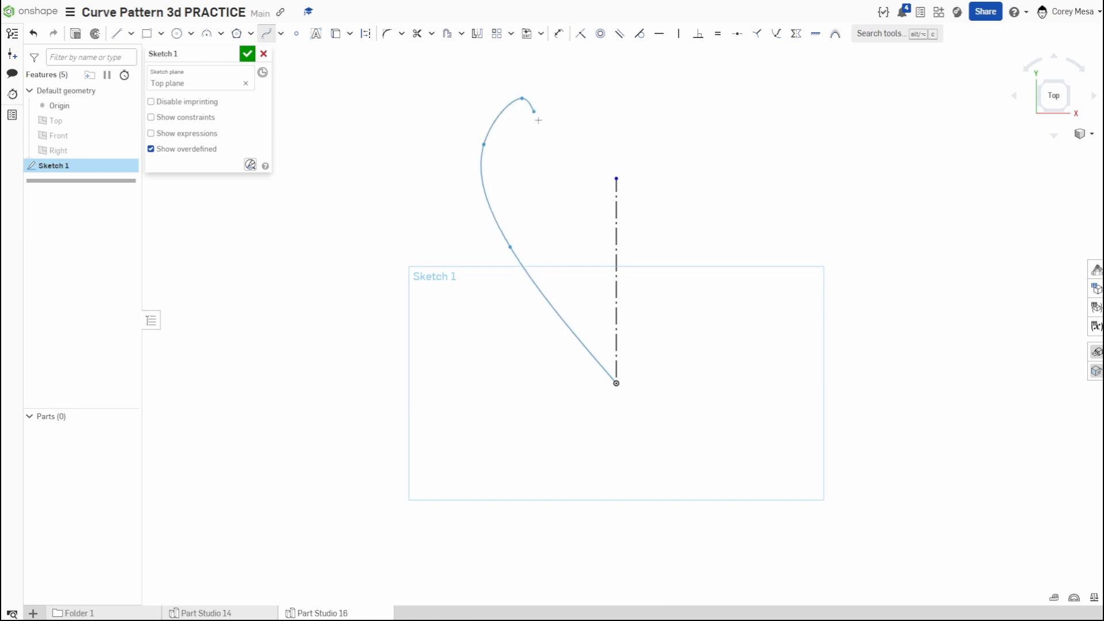
click(616, 179)
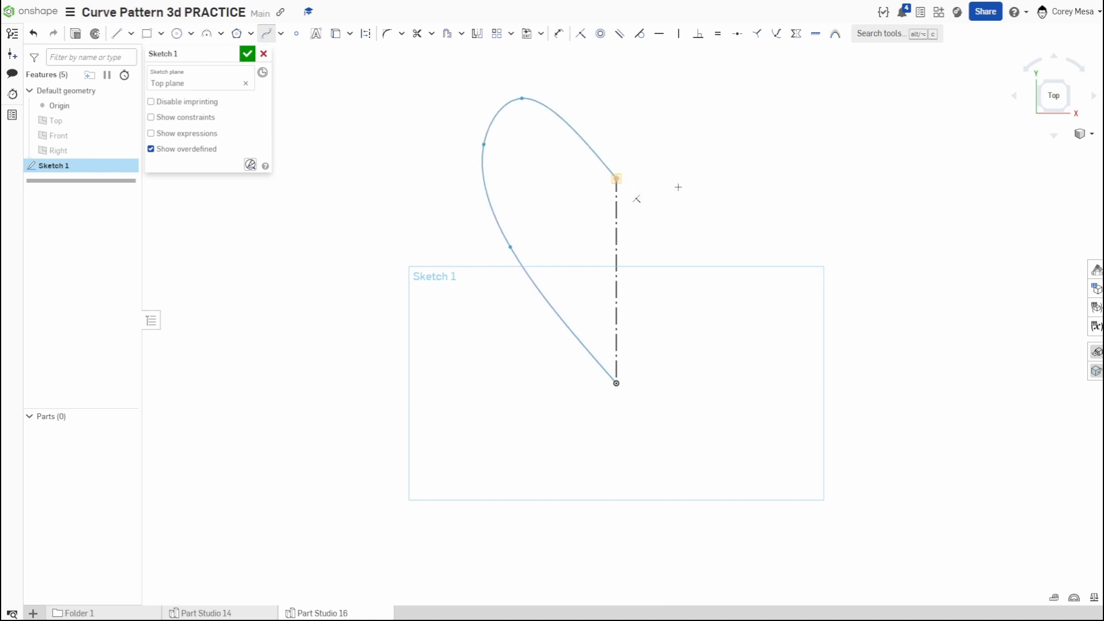
key(Escape)
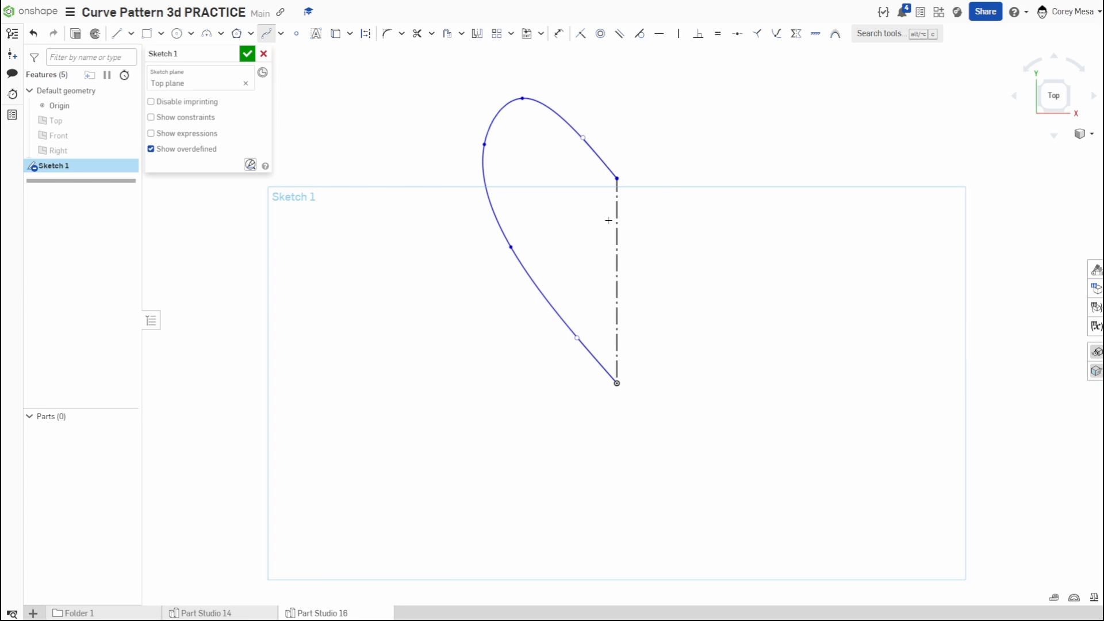
middle_drag(618, 224, 629, 252)
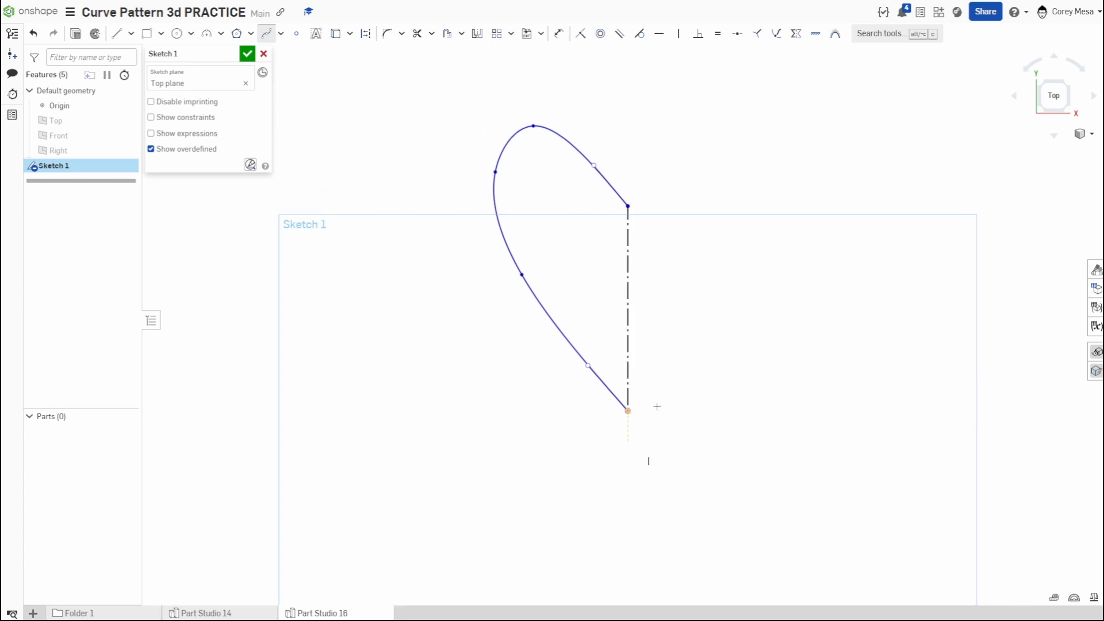
key(Escape)
- Dimension the vertical construction line to 10 in
key(d)
click(628, 233)
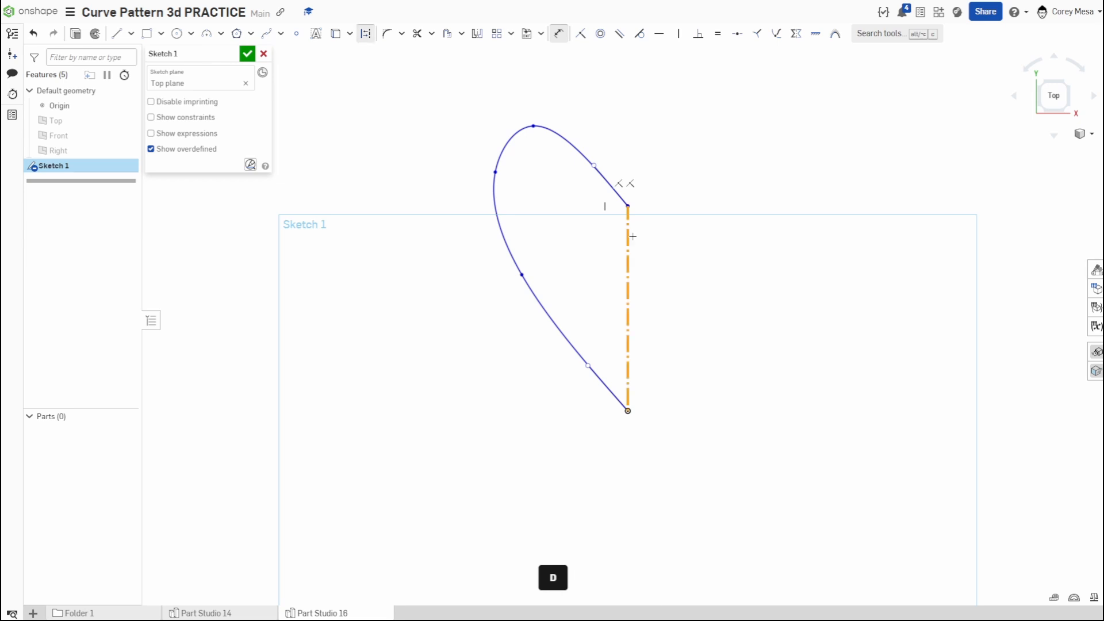
click(671, 268)
text(10)
key(Return)
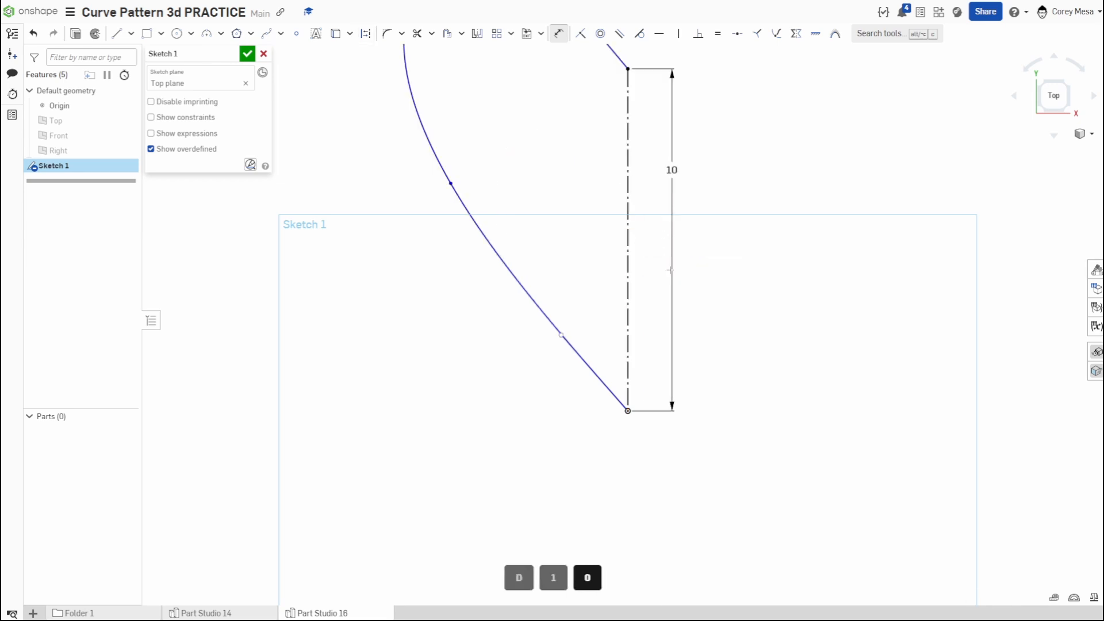
- Mirror the half-heart spline about the vertical construction line to complete the heart outline
scroll(690, 220, down, 5)
scroll(689, 219, up, 5)
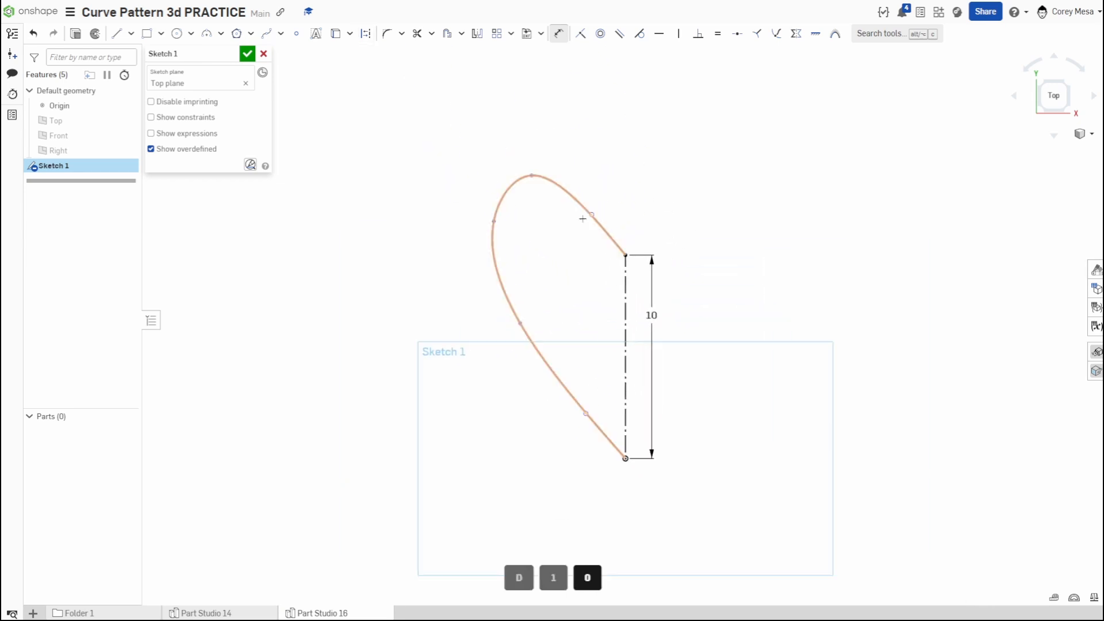
click(477, 33)
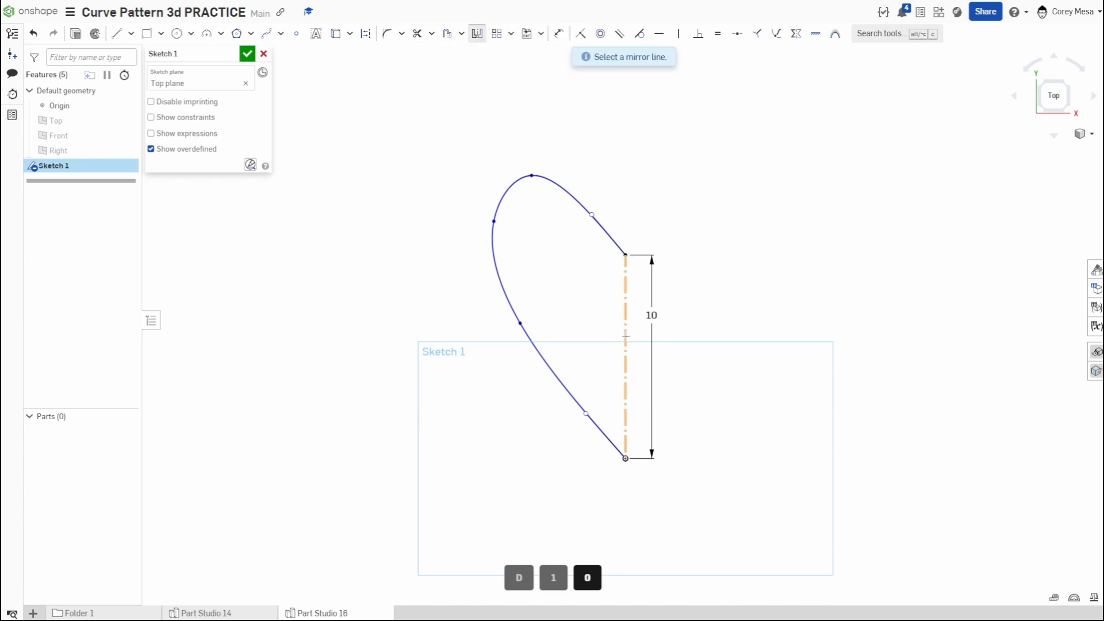
click(626, 336)
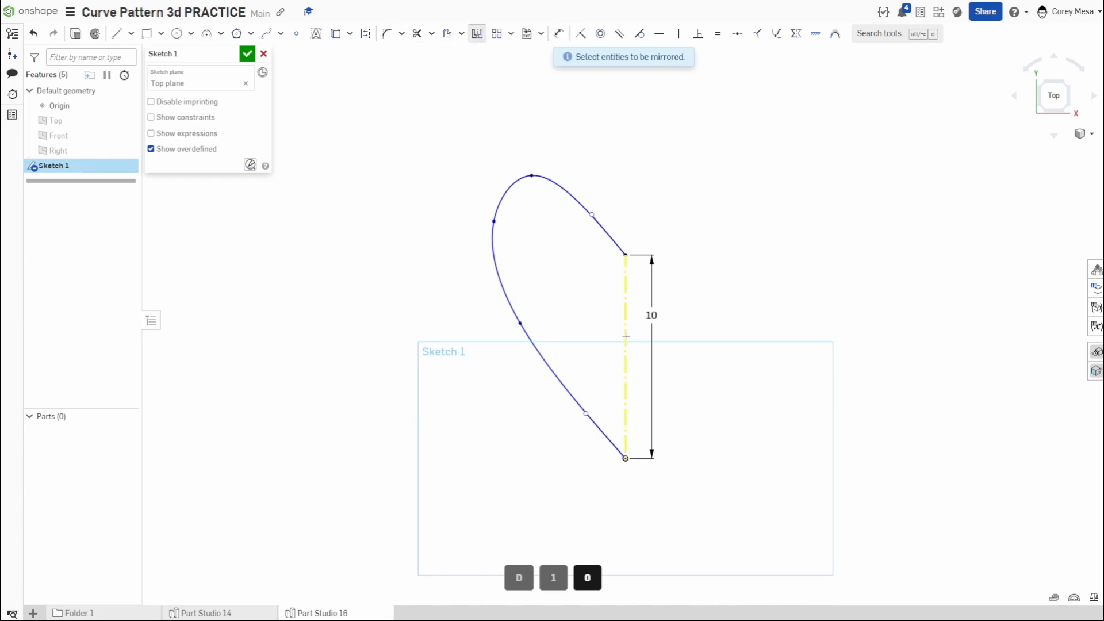
click(490, 235)
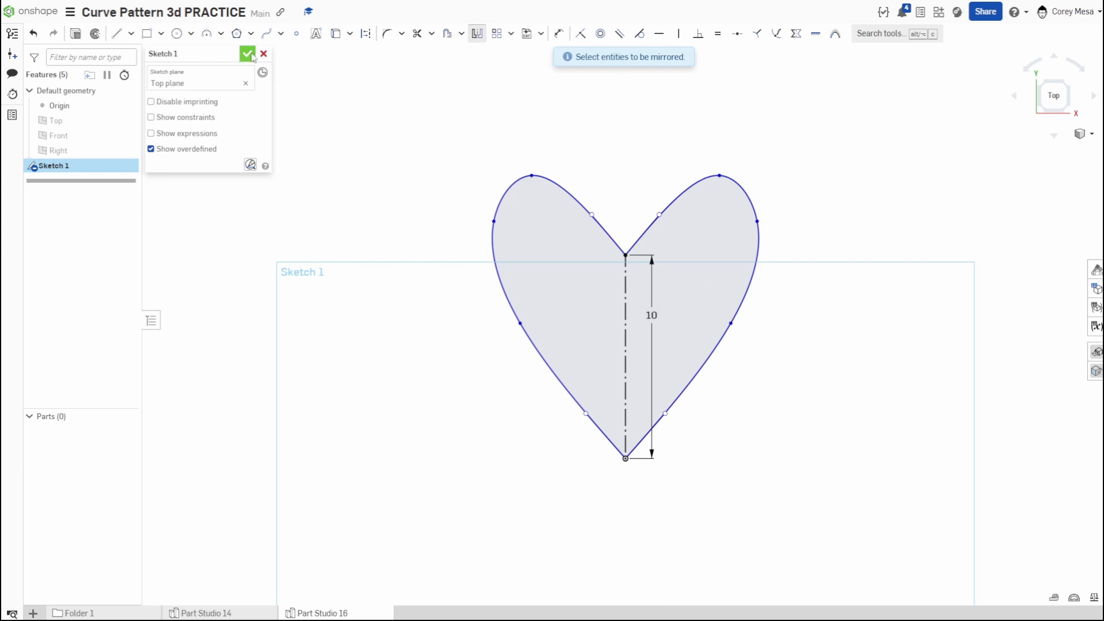
- Extrude the heart sketch as a new solid with a blind depth of 3 in
key(shift+e)
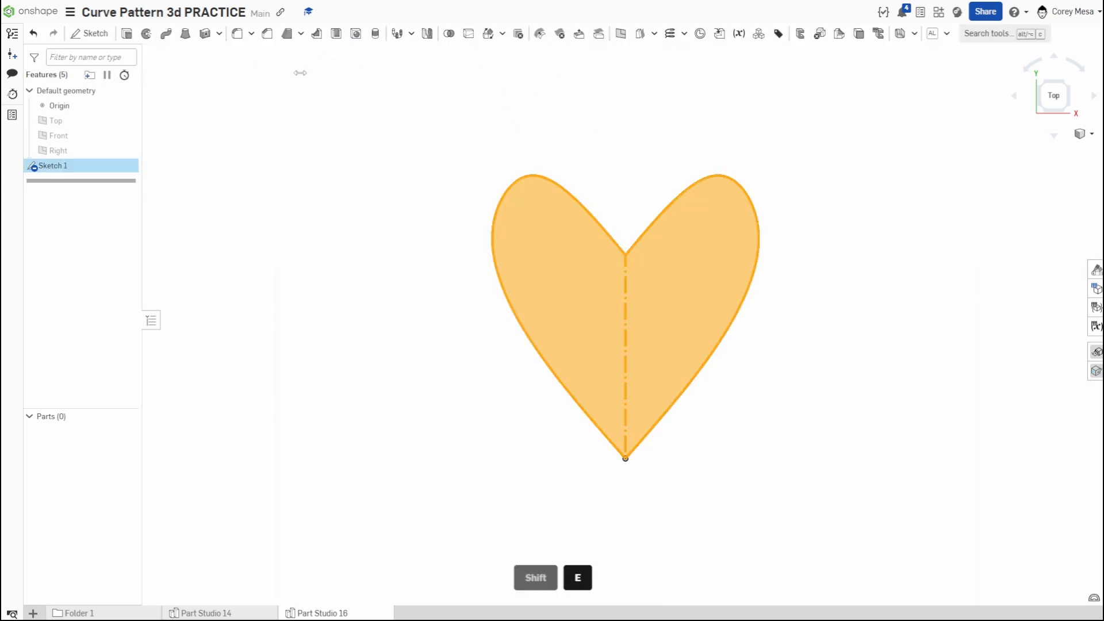
click(239, 148)
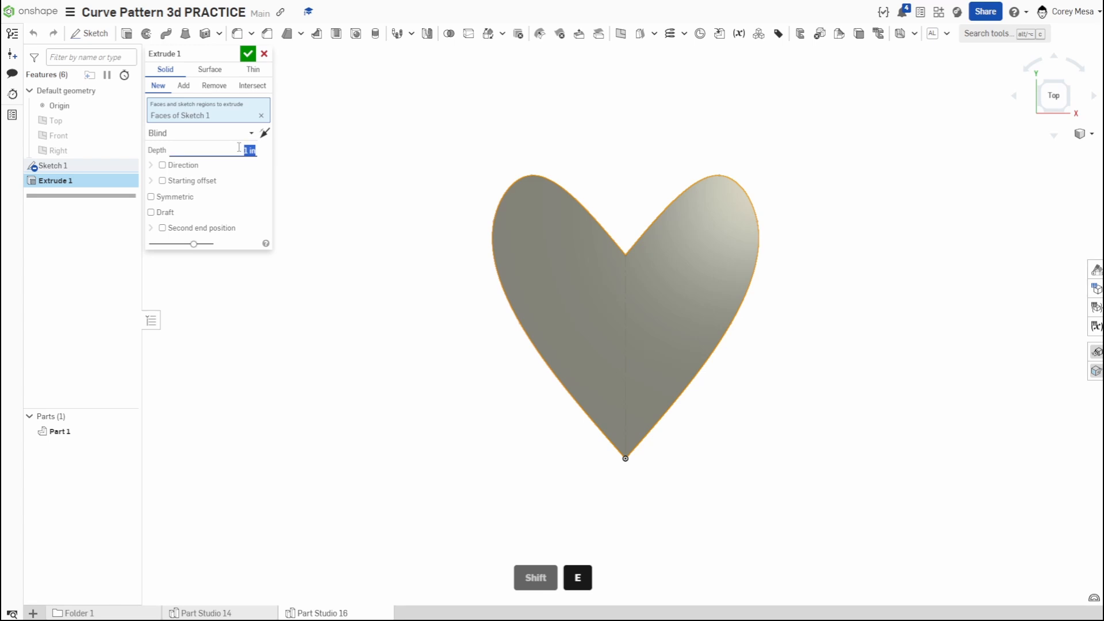
text(3)
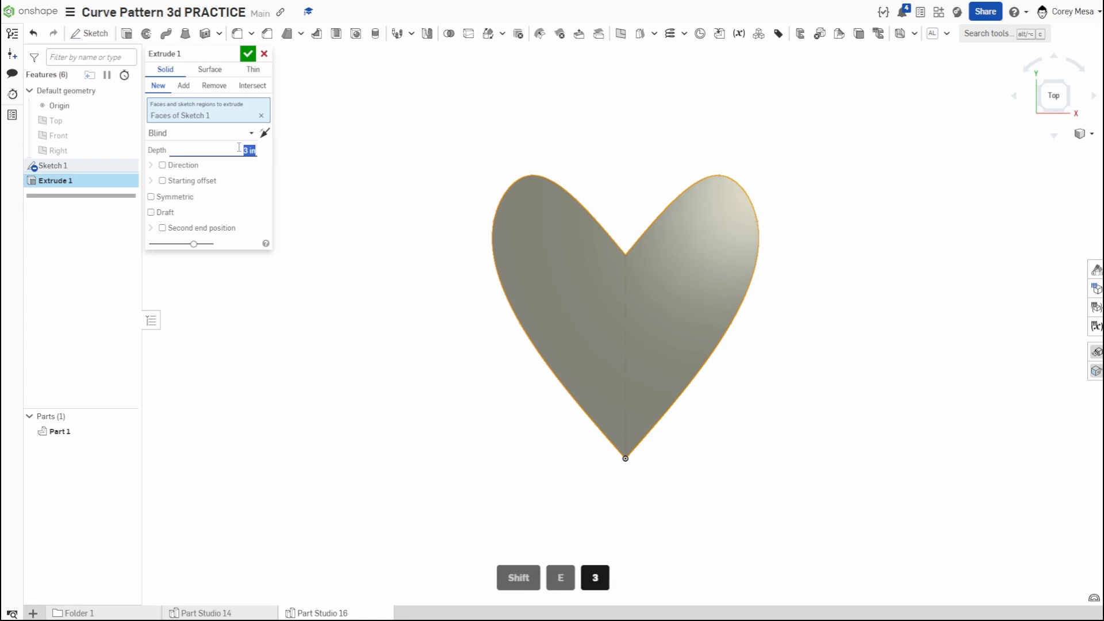
click(248, 53)
right_drag(647, 315, 665, 345)
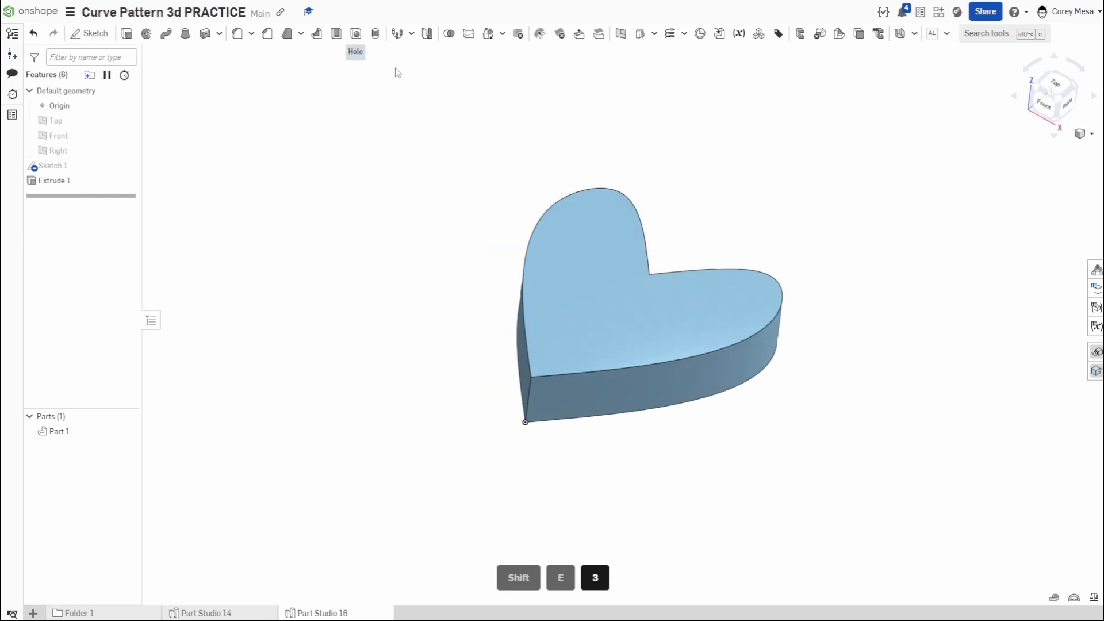
- Reopen the heart sketch for editing and view it straight from the top
double_click(60, 166)
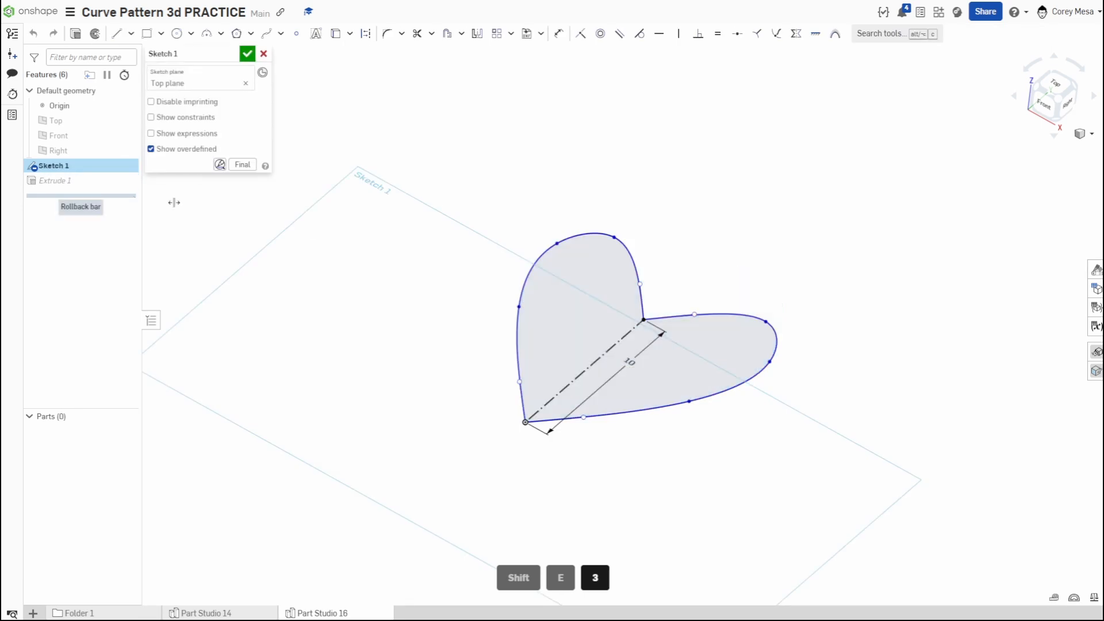
click(1060, 92)
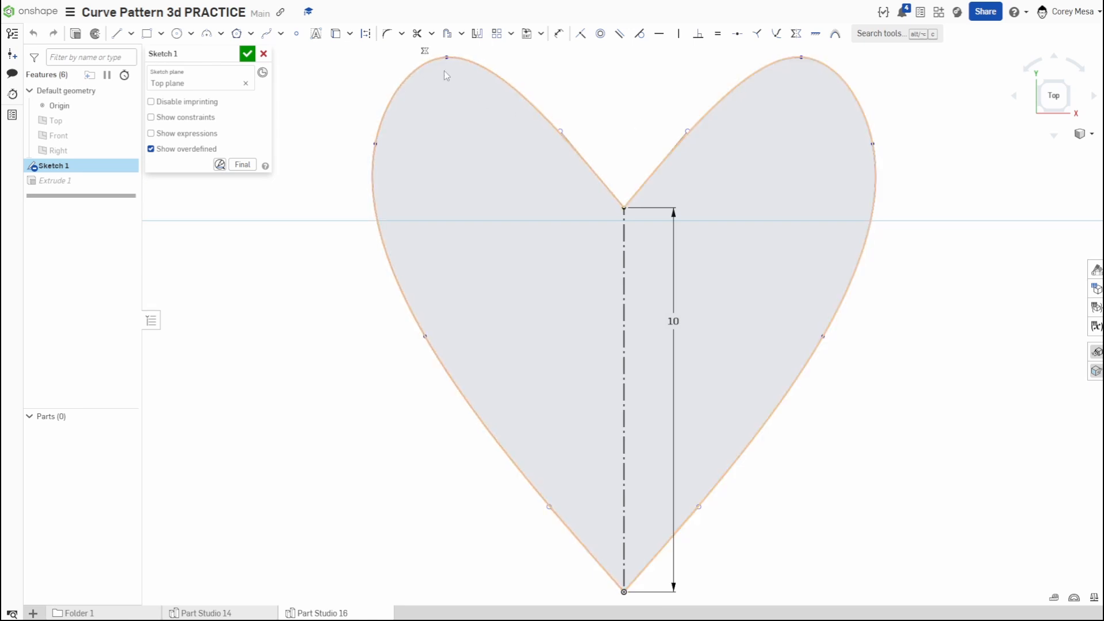
click(447, 34)
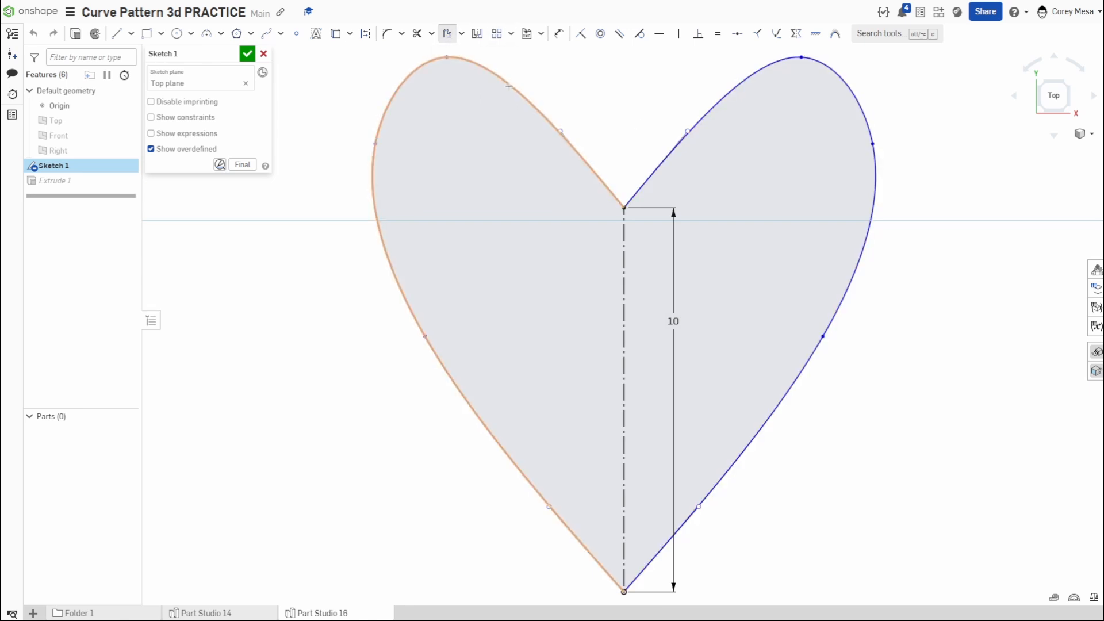
click(509, 87)
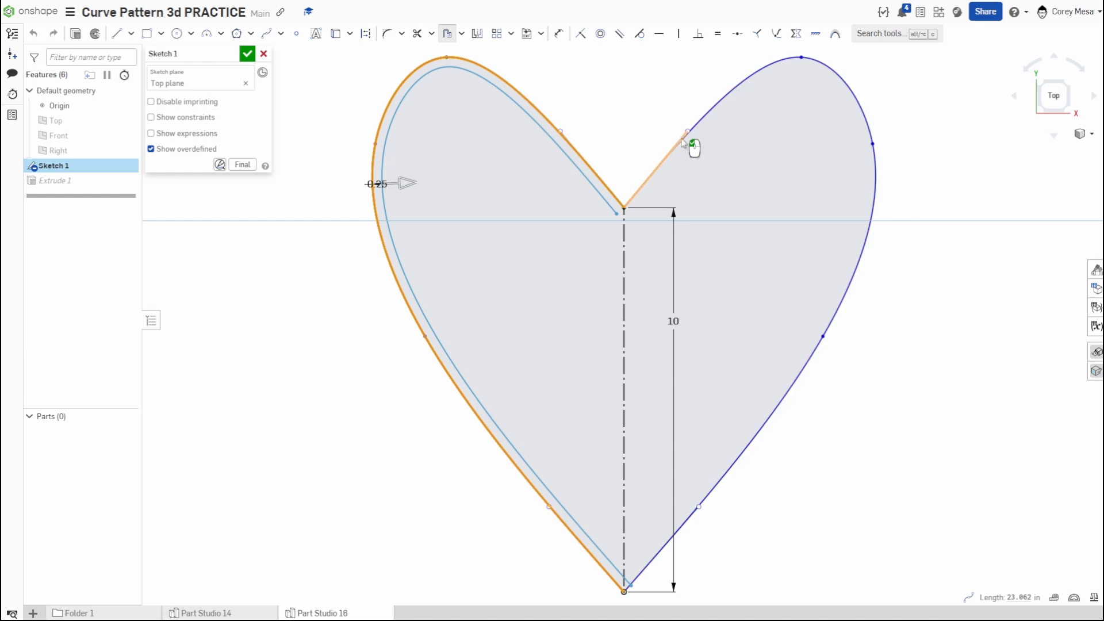
click(738, 110)
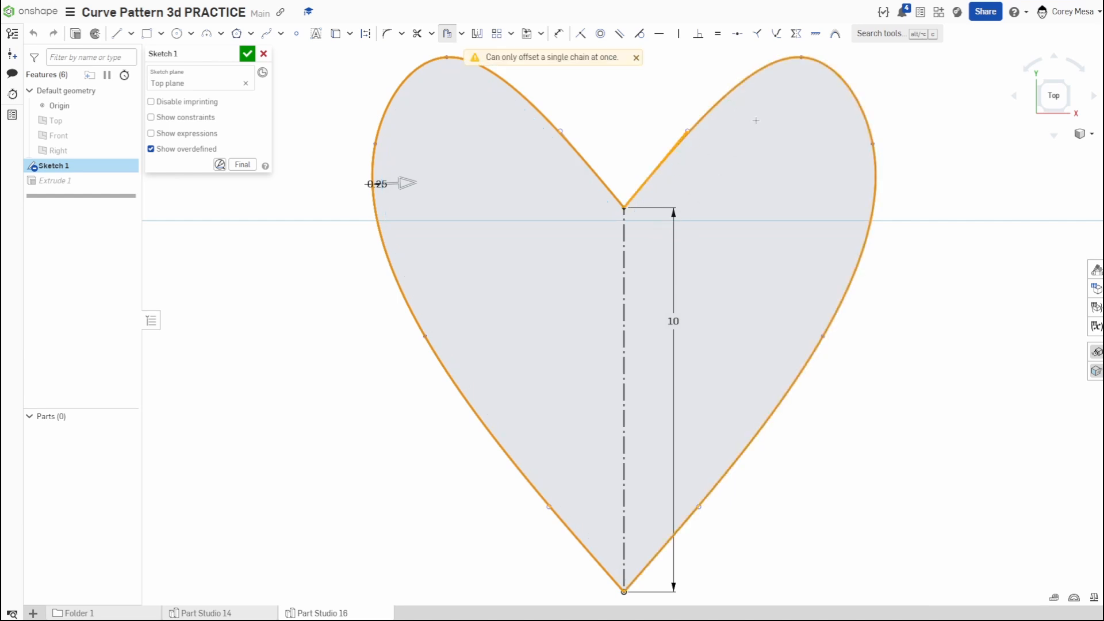
click(636, 57)
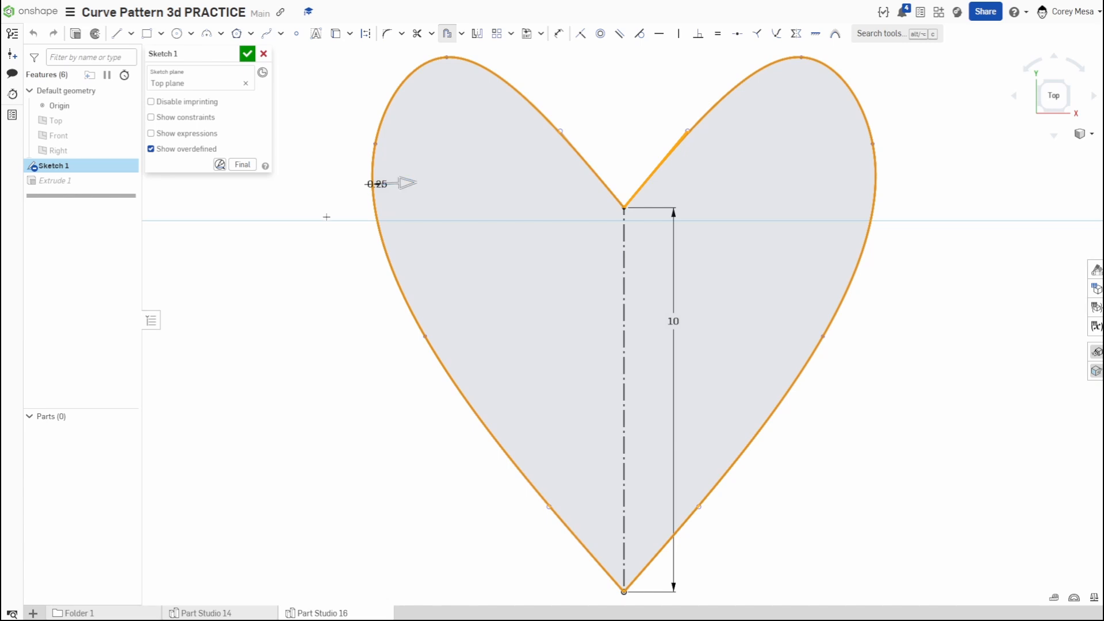
key(Escape)
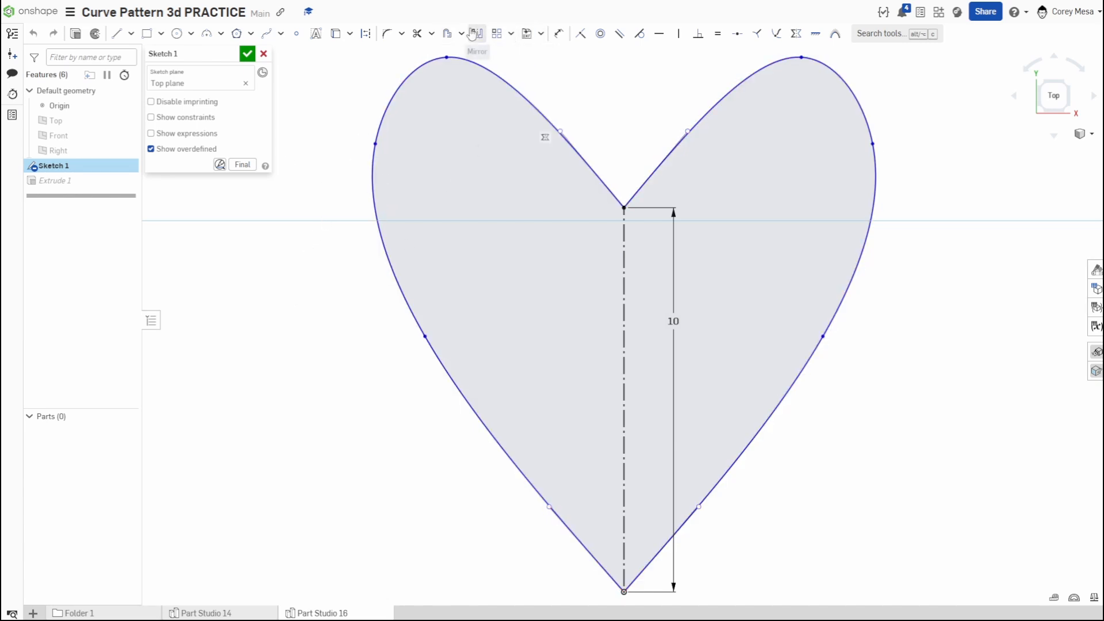
- Offset the complete heart outline inward by 1 in
click(447, 33)
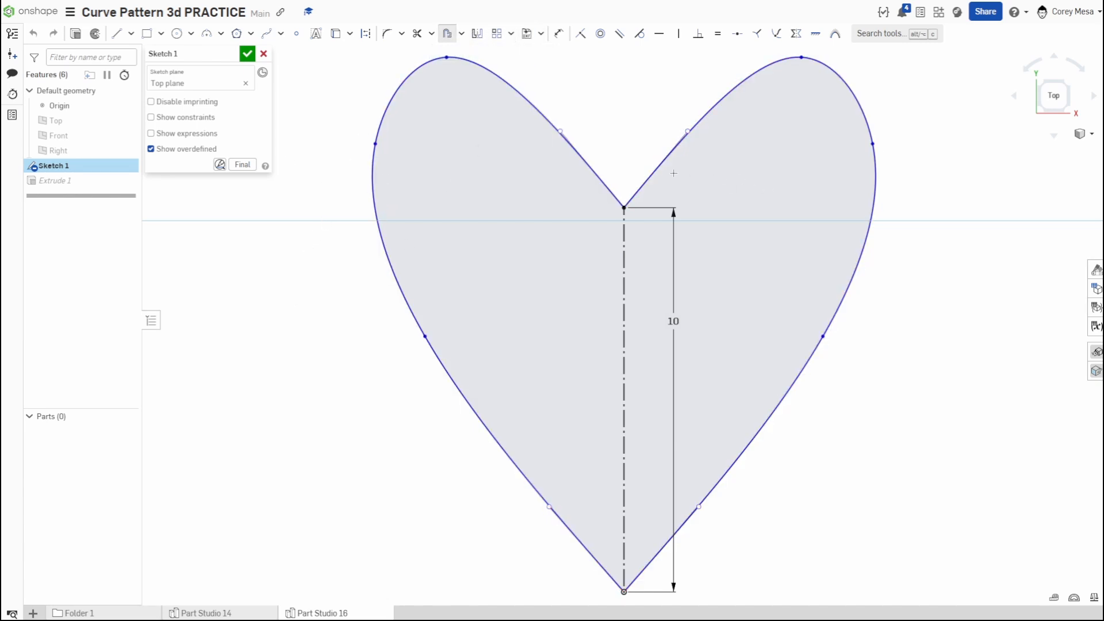
click(870, 173)
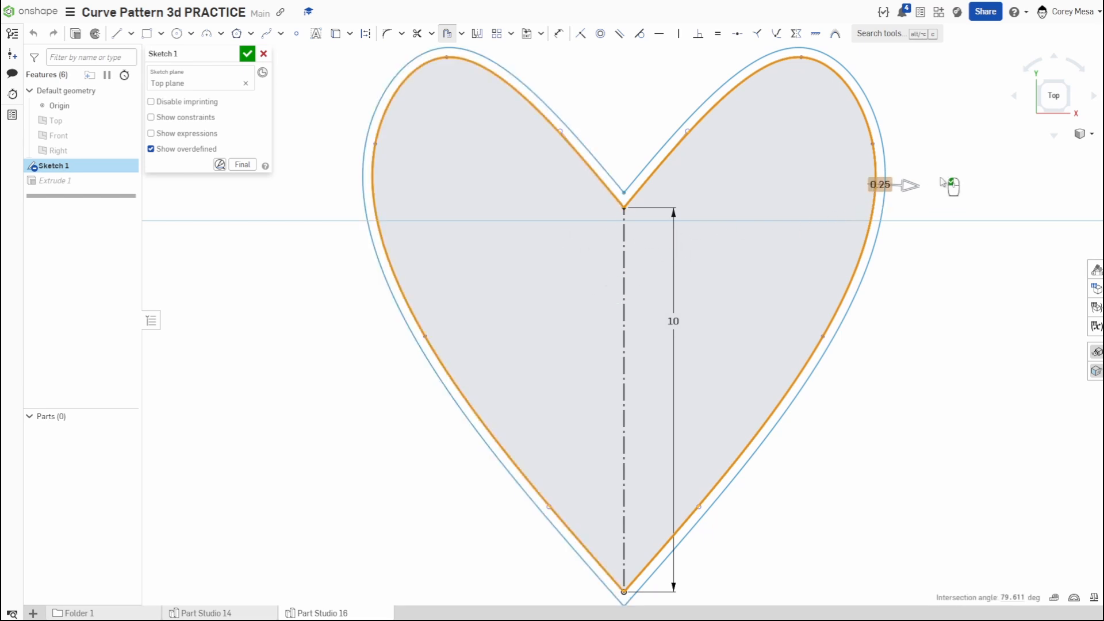
click(907, 185)
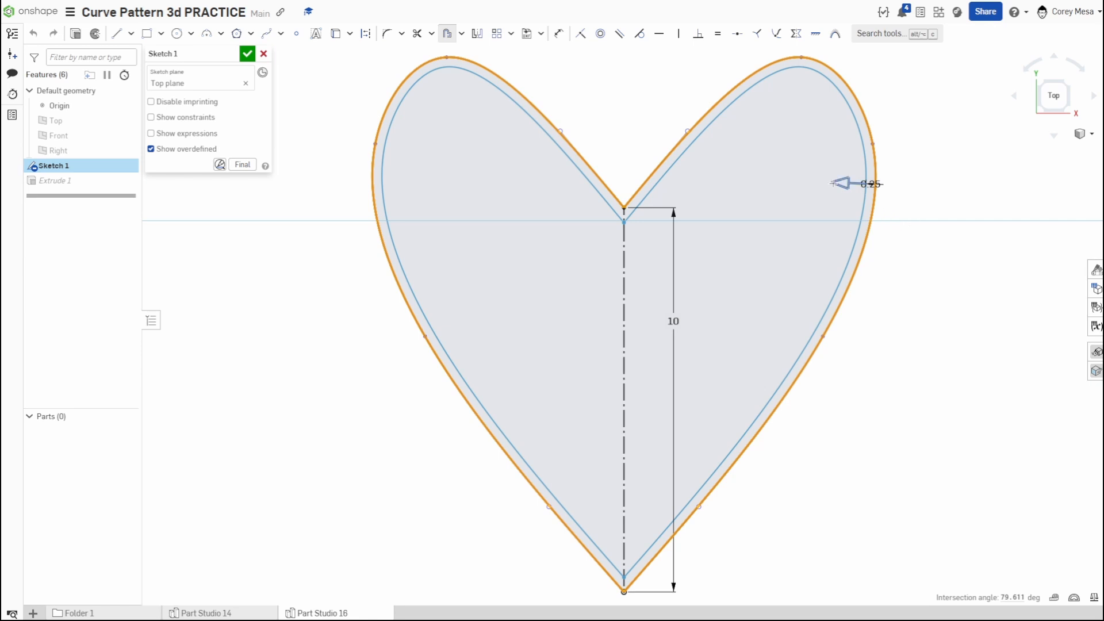
drag(837, 183, 809, 191)
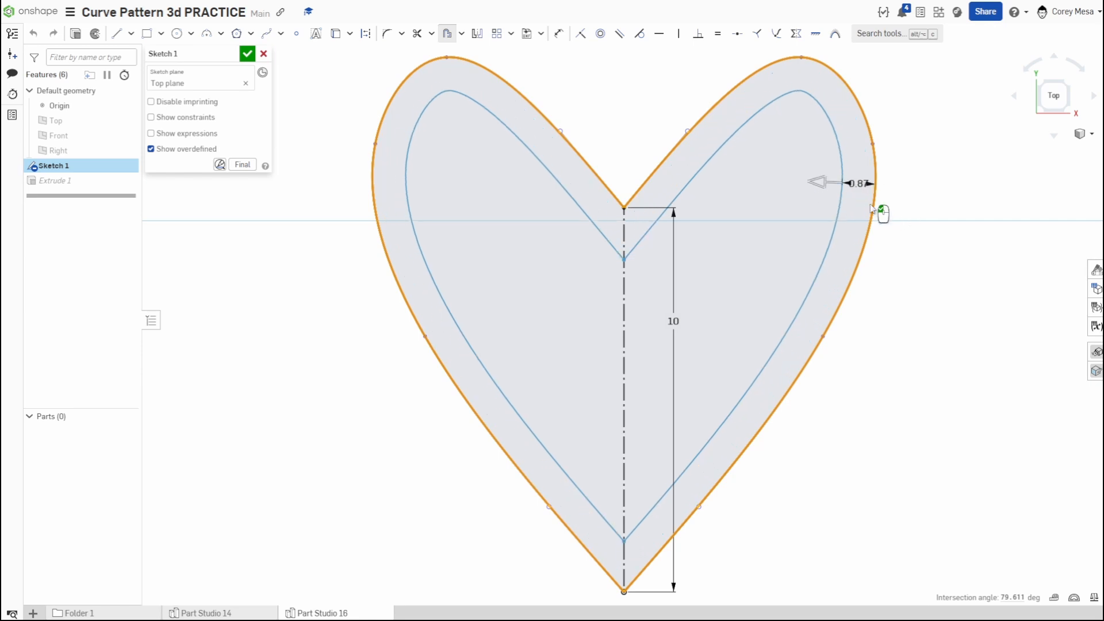
click(956, 271)
text(1)
key(Return)
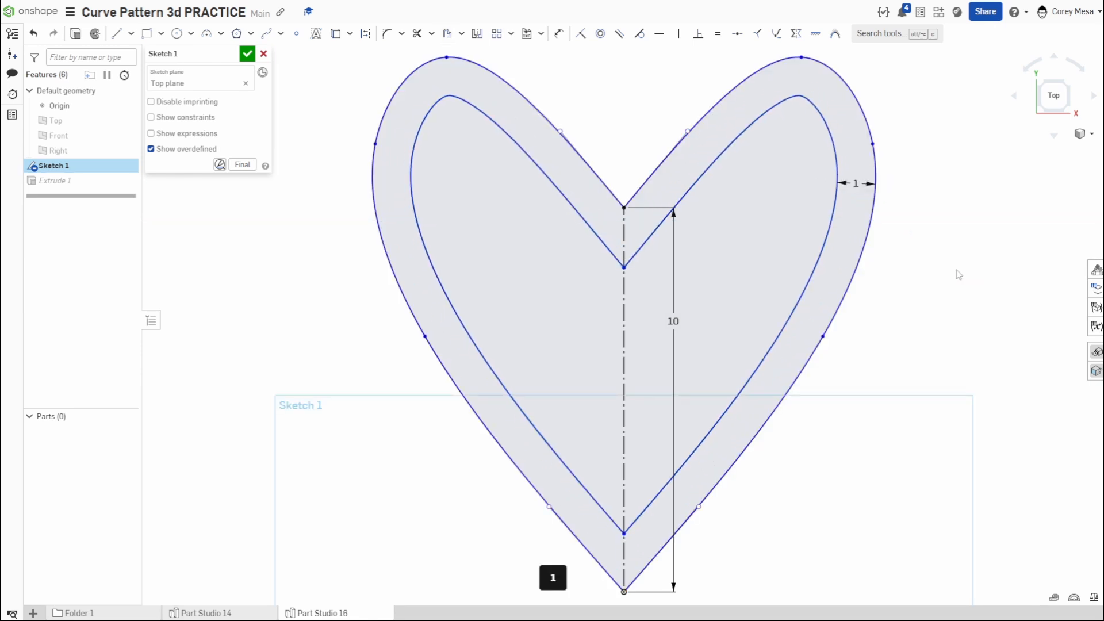
- Convert both halves of the inner offset heart to construction geometry and finish the sketch
click(482, 115)
click(481, 113)
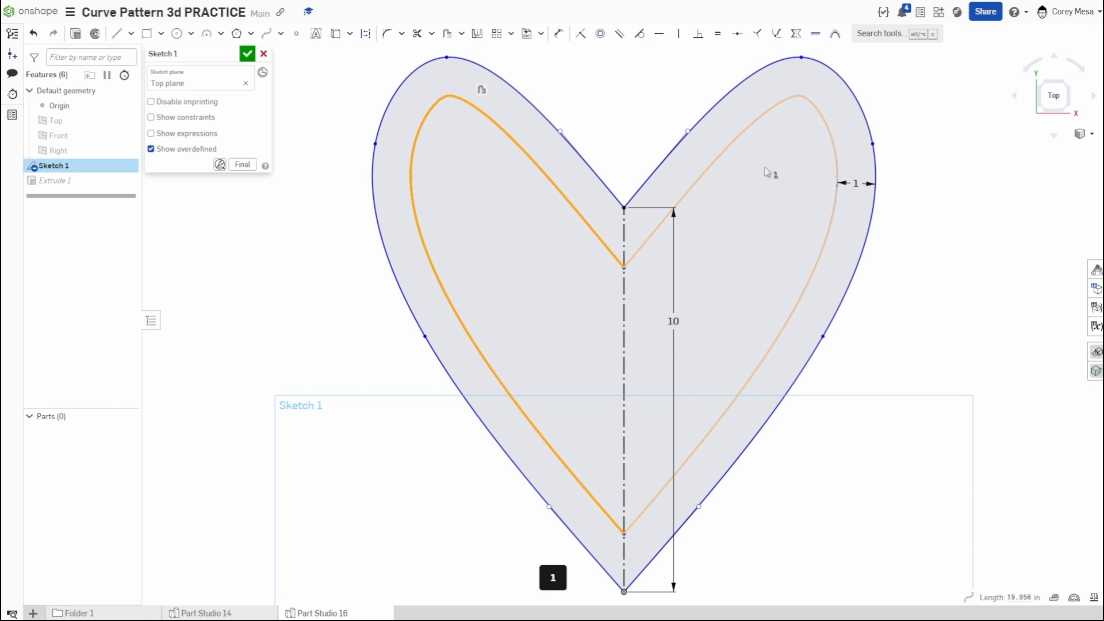
click(736, 152)
key(q)
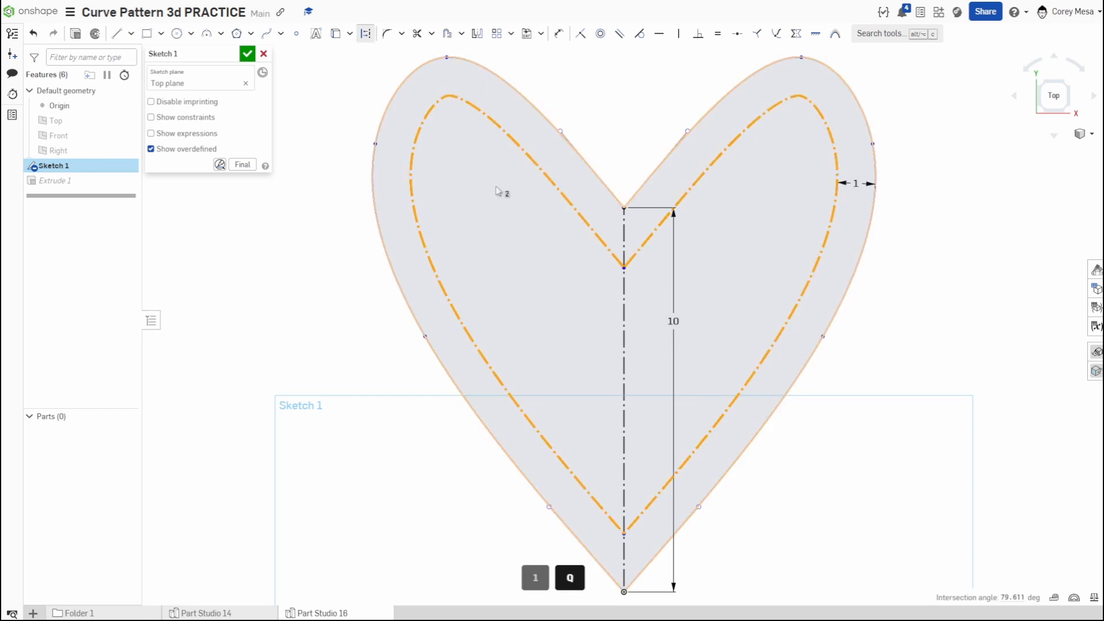
click(247, 53)
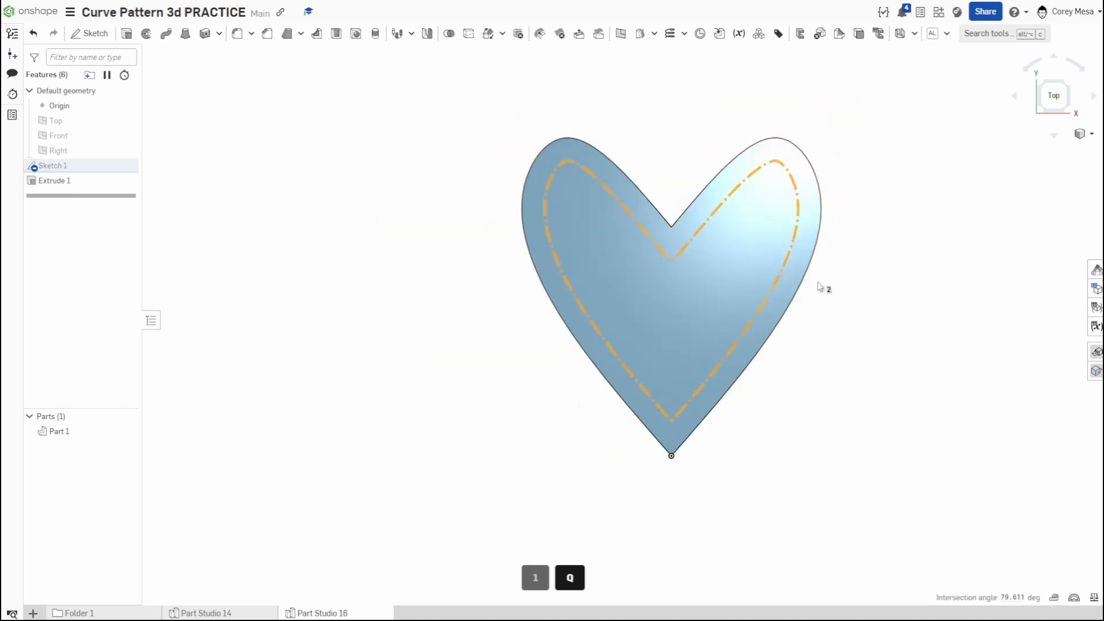
- Reverse the heart extrusion's direction so the solid extends below the sketch plane
right_drag(857, 340, 855, 284)
click(66, 181)
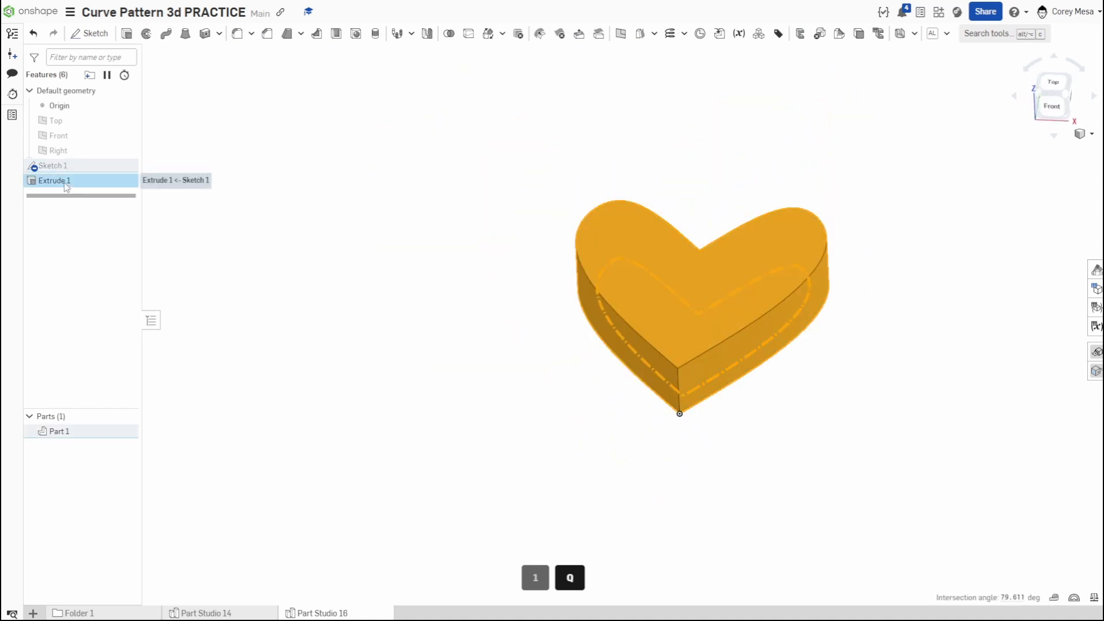
double_click(66, 184)
click(264, 133)
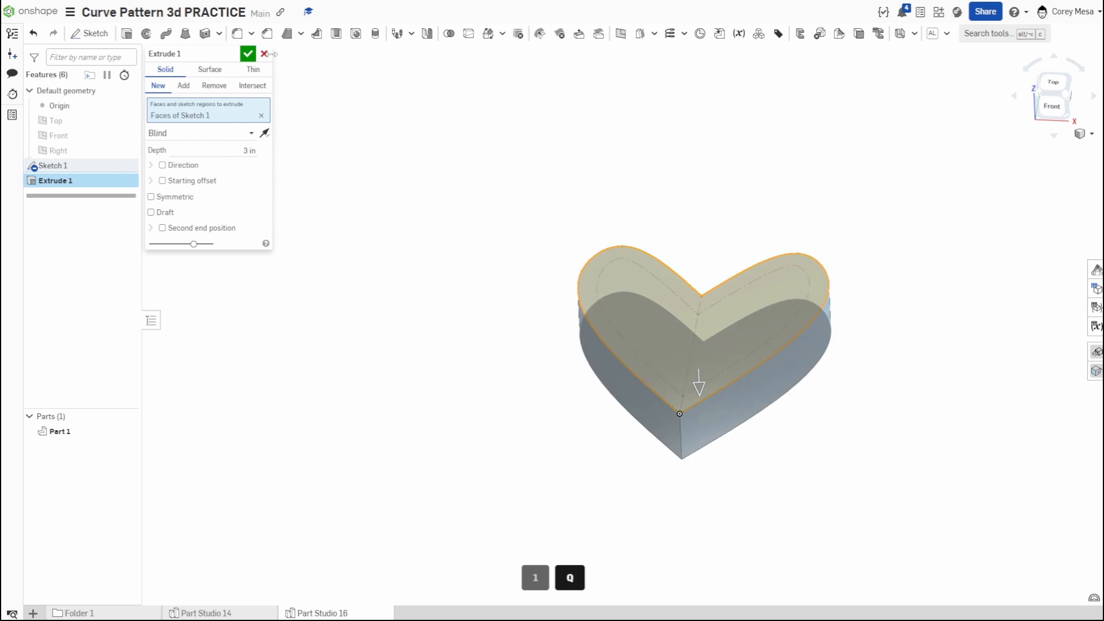
click(248, 55)
right_drag(765, 417, 769, 429)
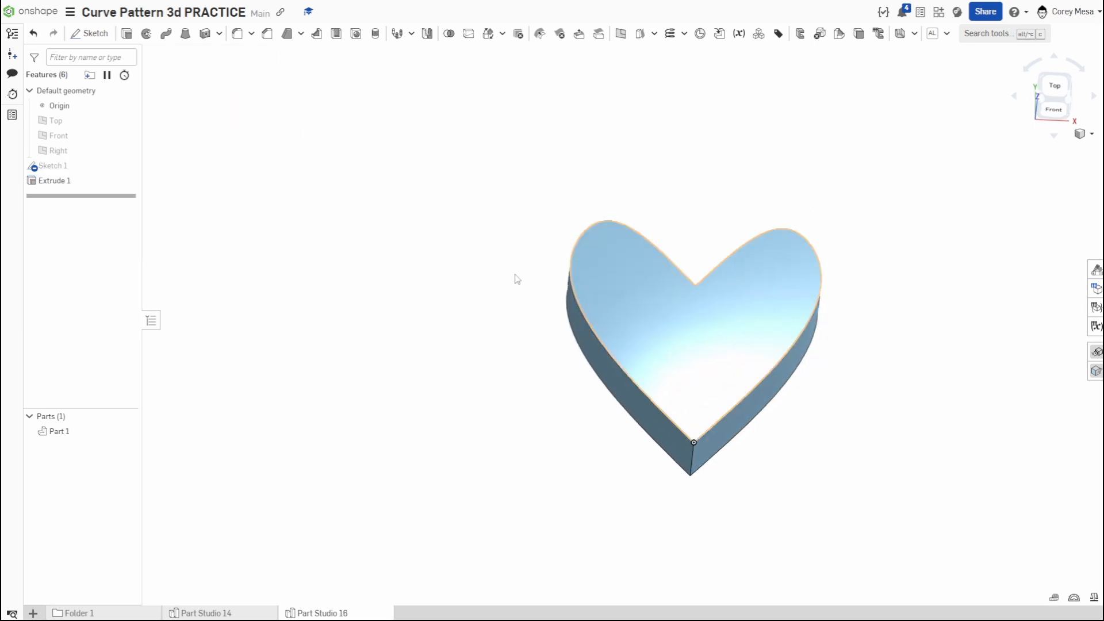
- Show the heart sketch and place a counterbore hole at the upper notch point of the inner construction heart, with Part 1 as merge scope
click(126, 166)
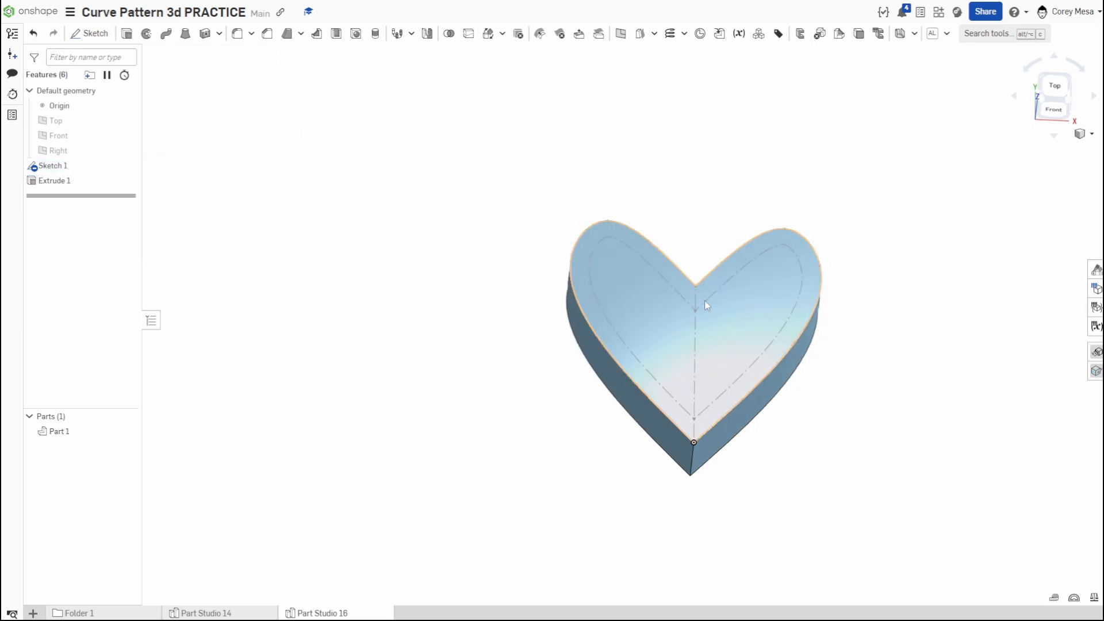
scroll(705, 300, up, 5)
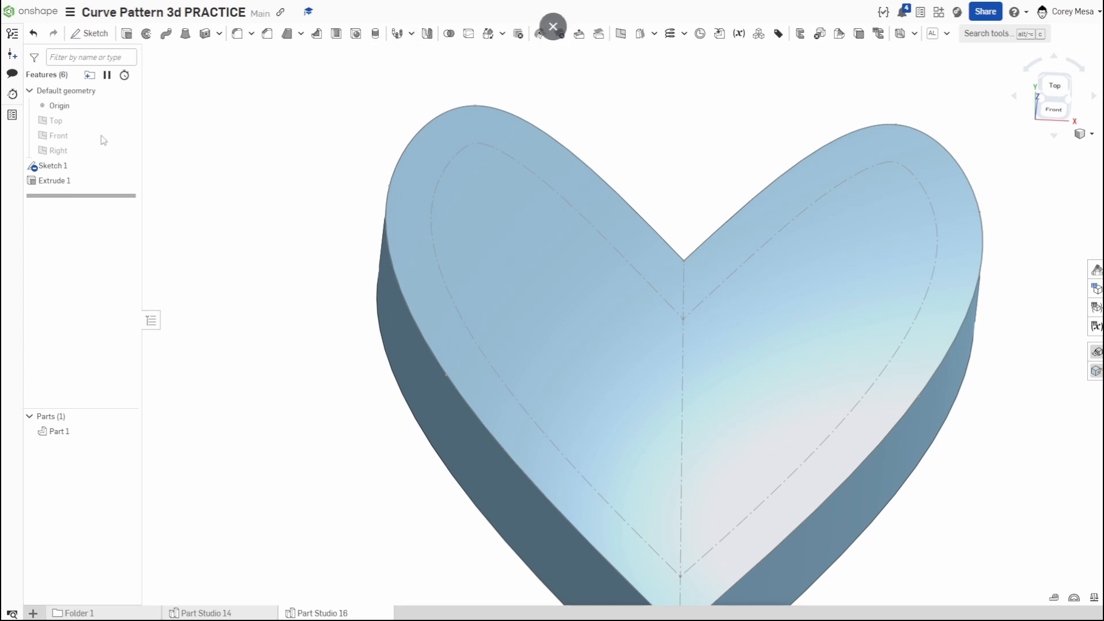
click(356, 34)
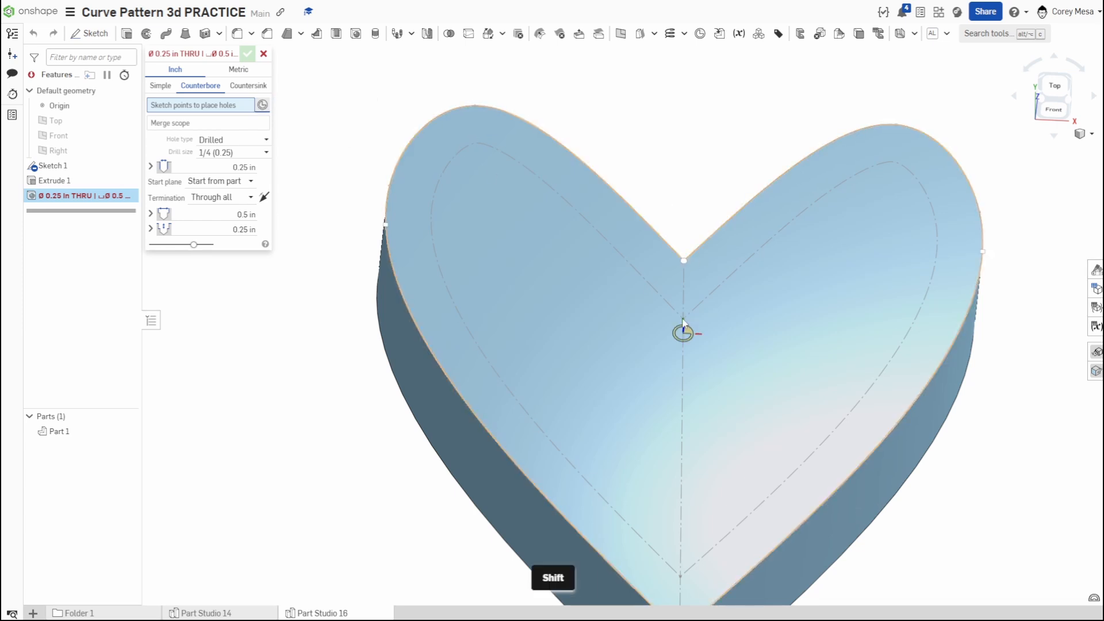
shift+scroll(688, 322, up, 5)
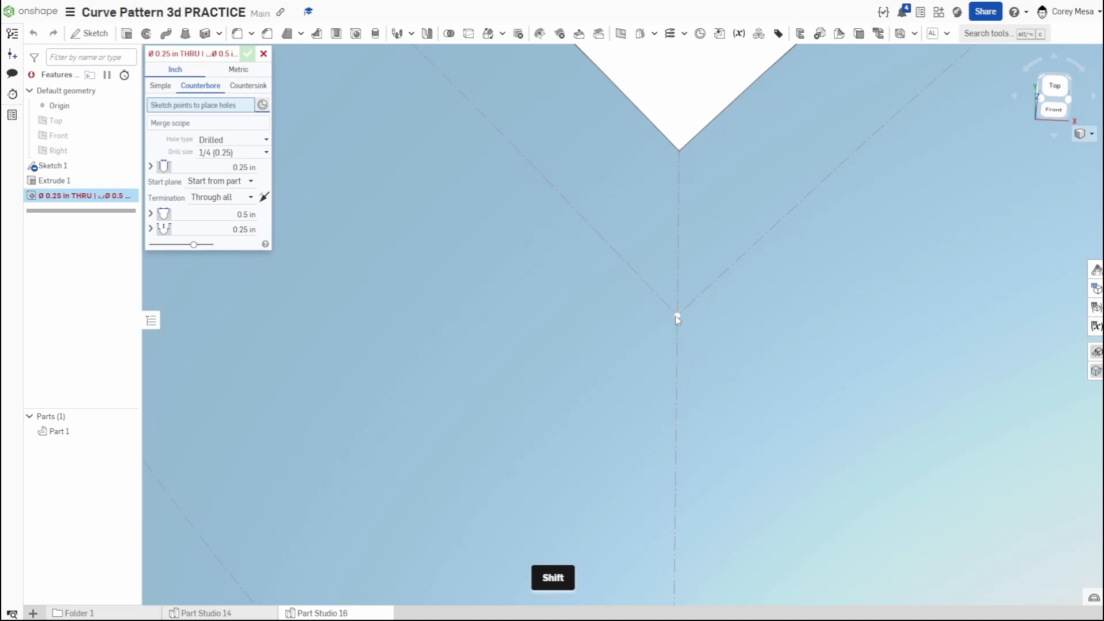
shift+right_drag(701, 336, 689, 317)
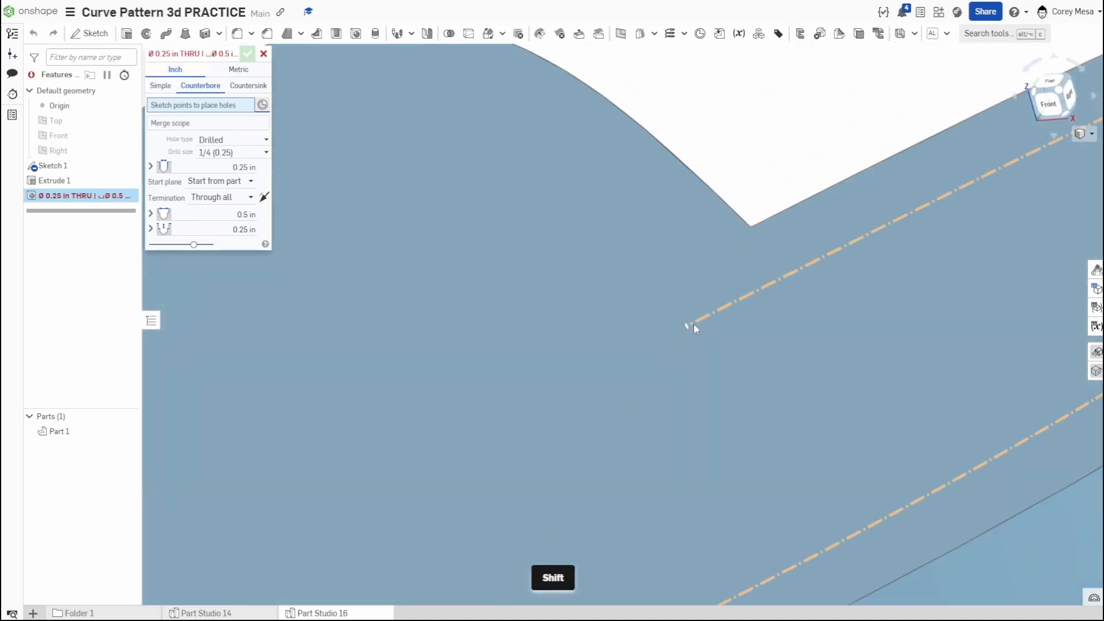
click(685, 326)
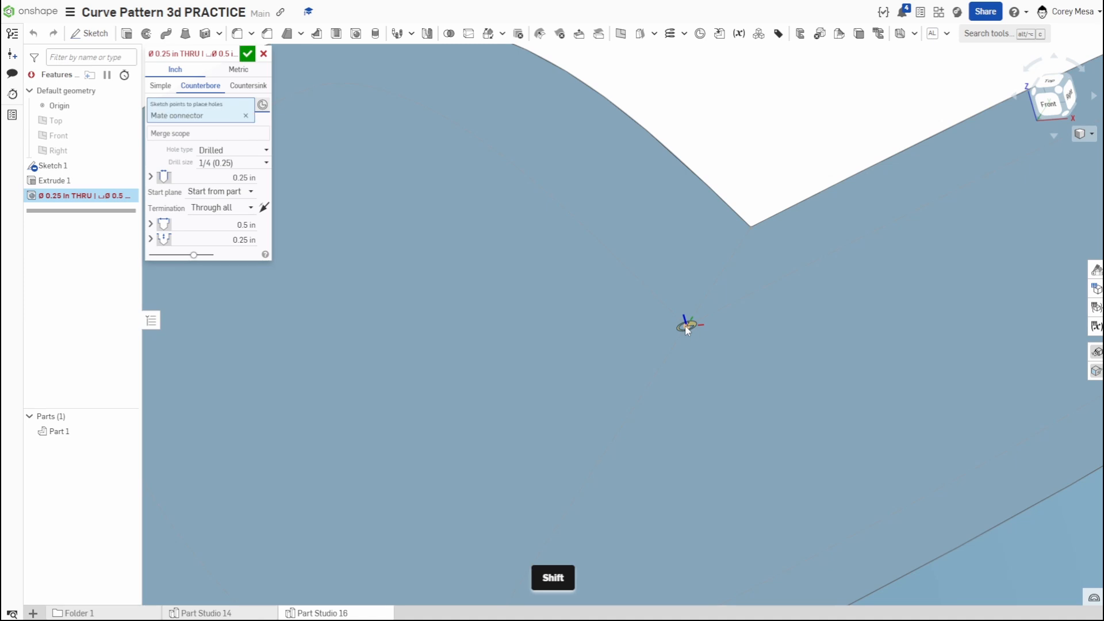
scroll(685, 326, up, 5)
key(shift+5)
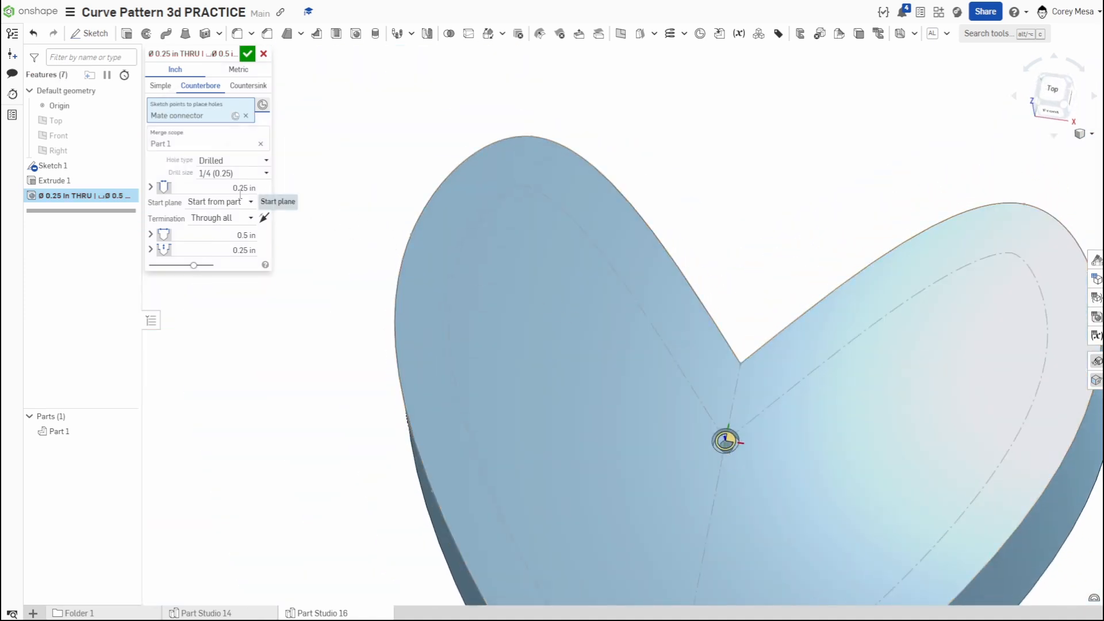
- Set the hole's counterbore diameter to 1 in and counterbore depth to 0.5 in, and accept the hole
click(228, 230)
text(1)
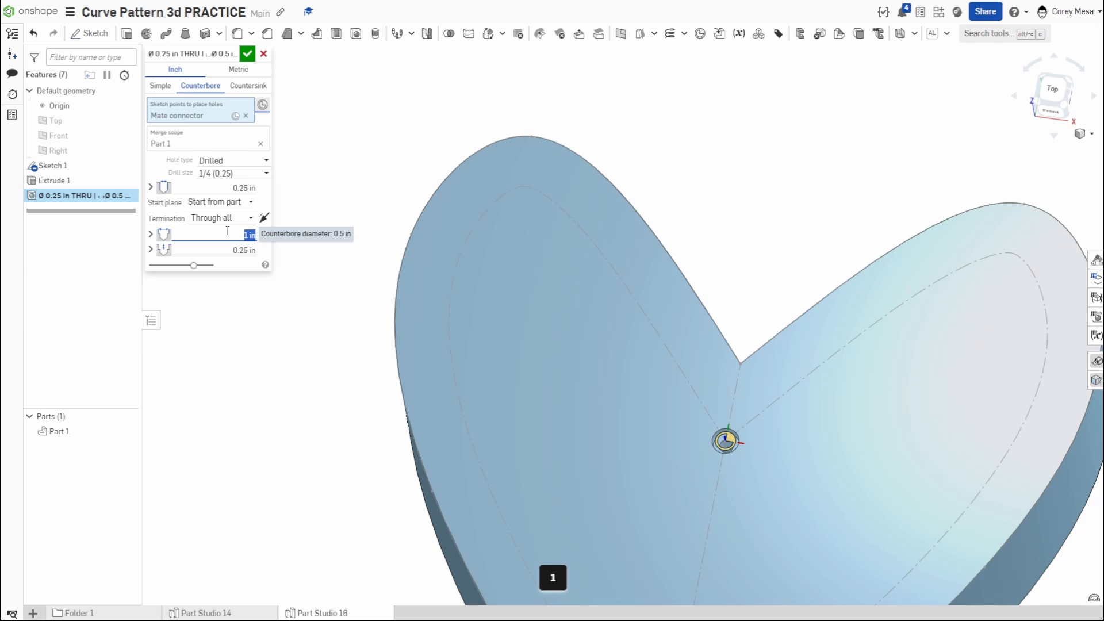
click(226, 247)
text(.)
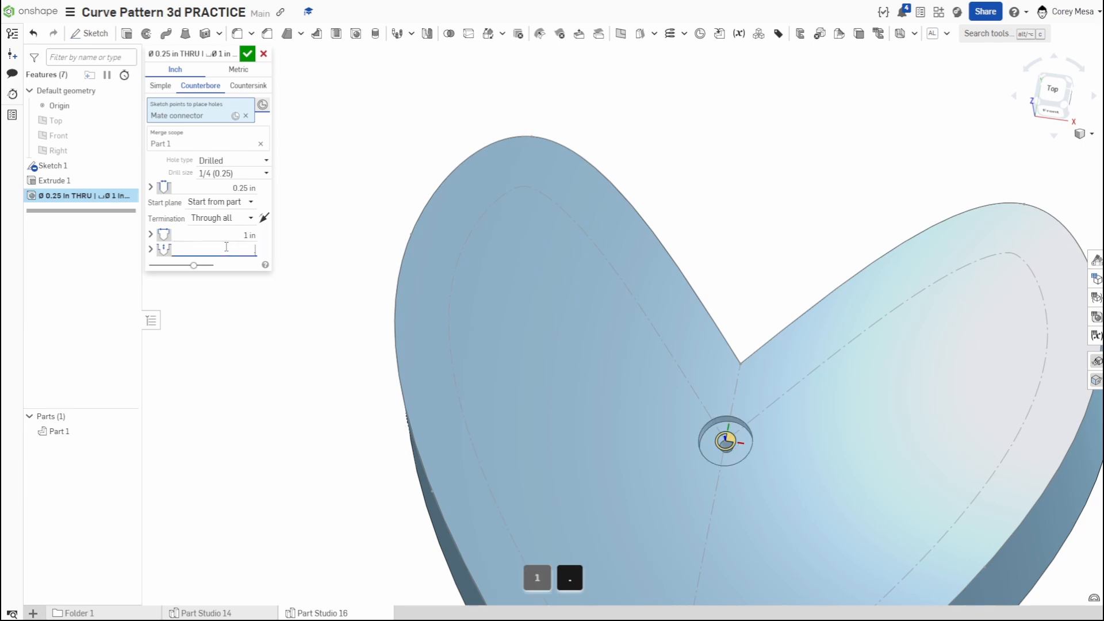
text(5)
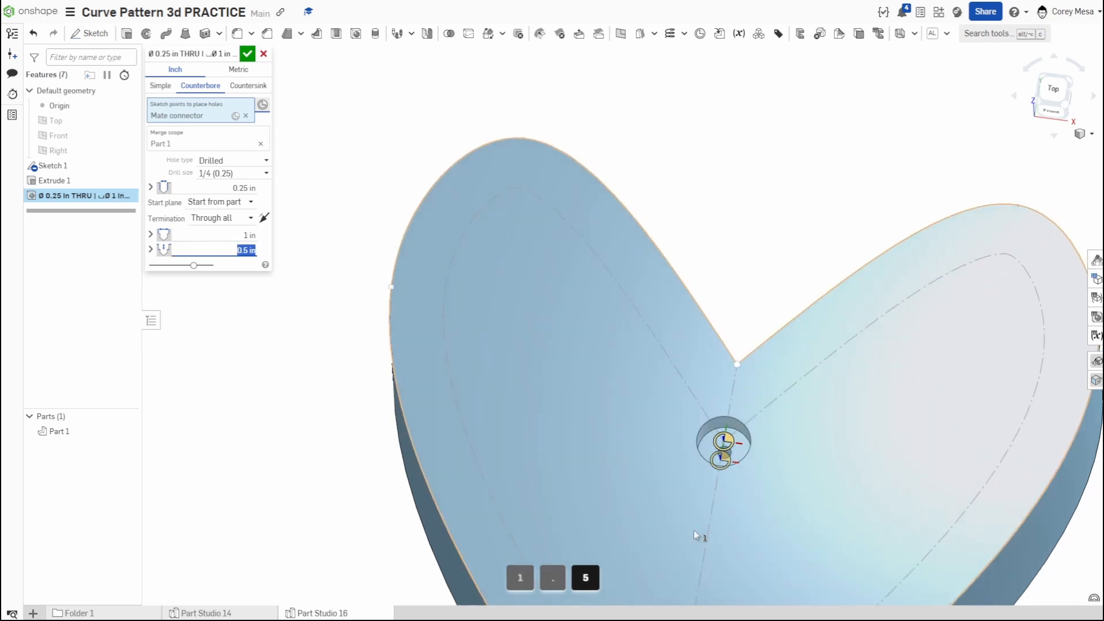
right_drag(694, 531, 662, 439)
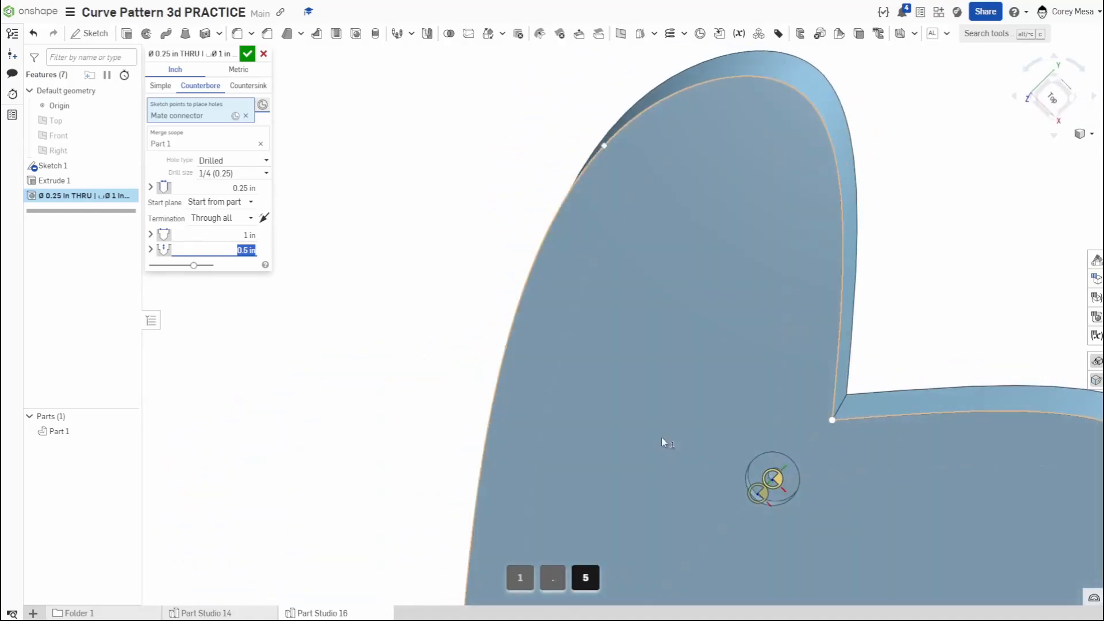
click(247, 55)
scroll(747, 380, down, 5)
right_drag(809, 412, 829, 398)
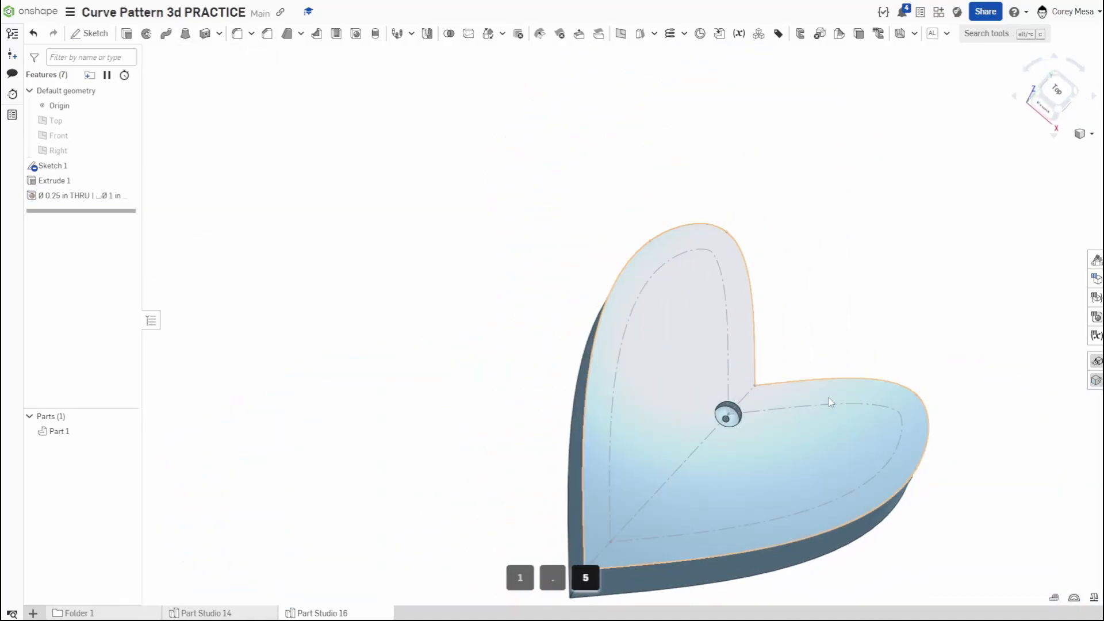
- Edit the counterbore hole to set its through-hole diameter to 0.5 in
double_click(71, 195)
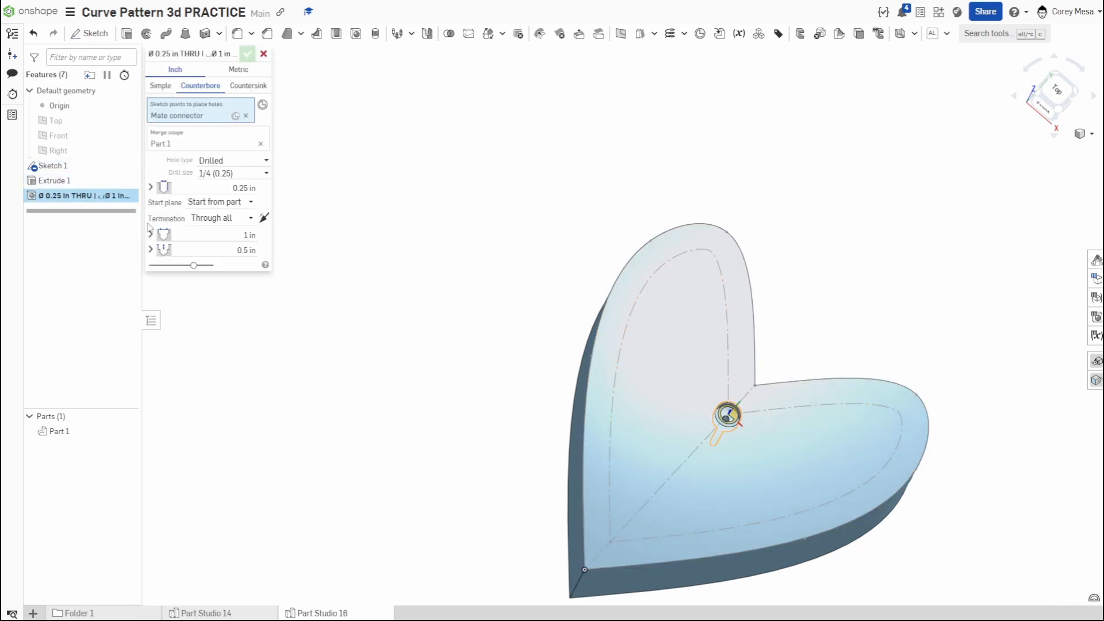
click(241, 188)
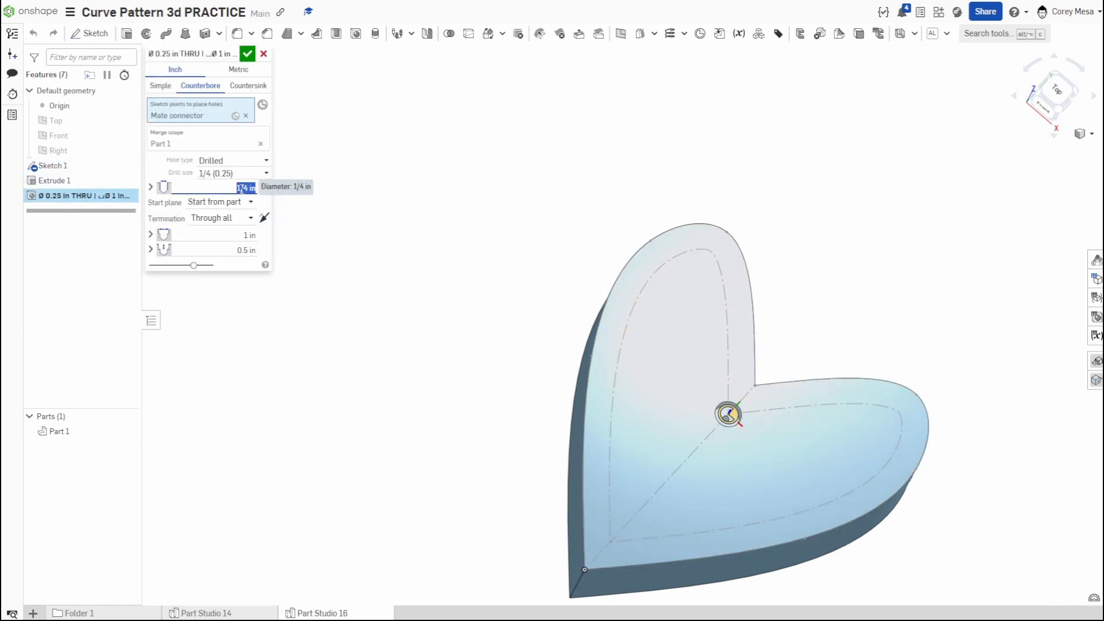
text(.5)
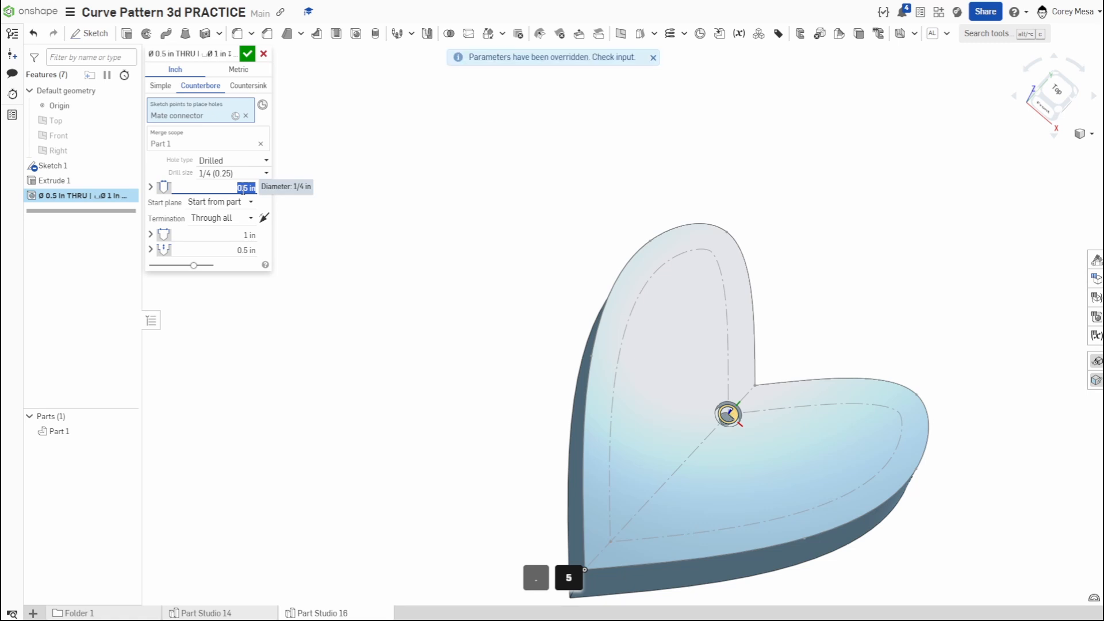
click(247, 53)
right_drag(781, 480, 753, 485)
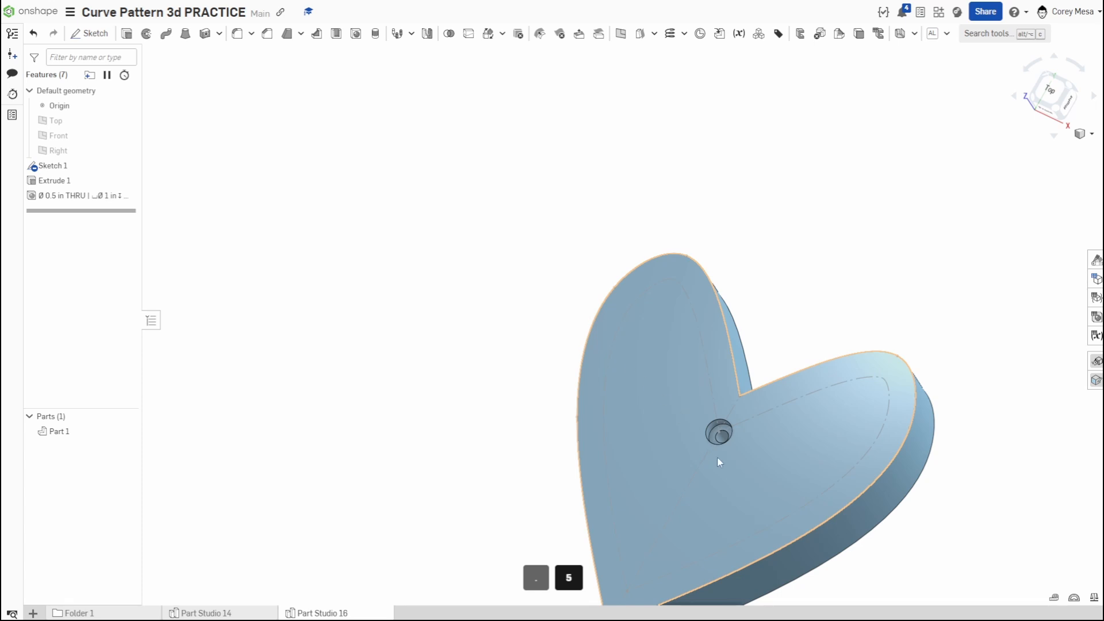
right_drag(719, 462, 789, 472)
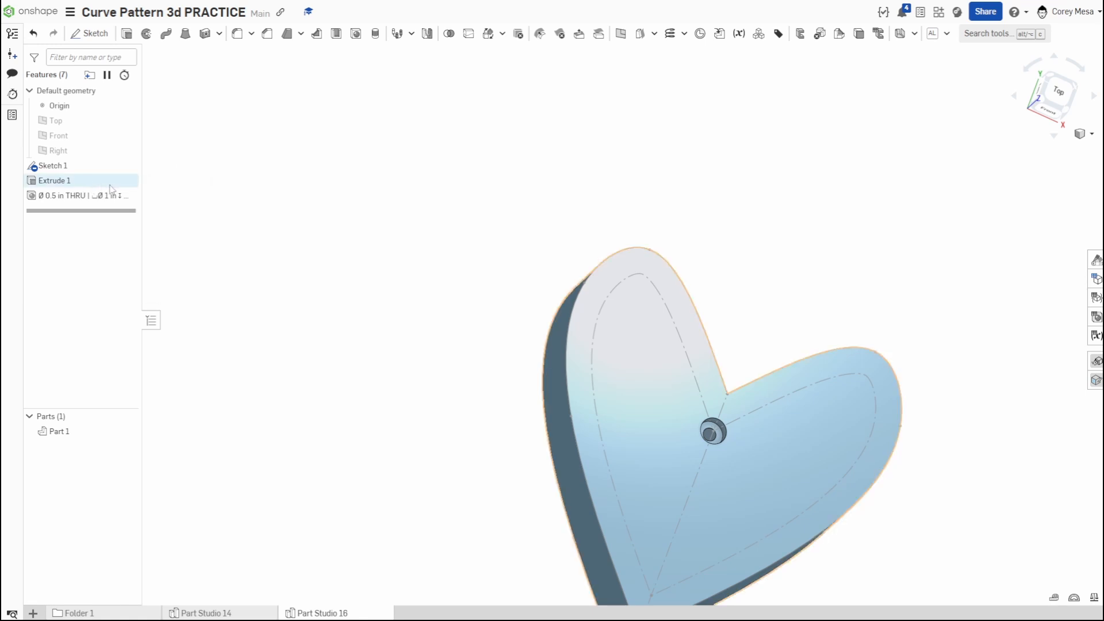
- Start a new sketch on the Top plane and view it from the top
click(89, 33)
scroll(610, 336, down, 1)
scroll(609, 336, down, 3)
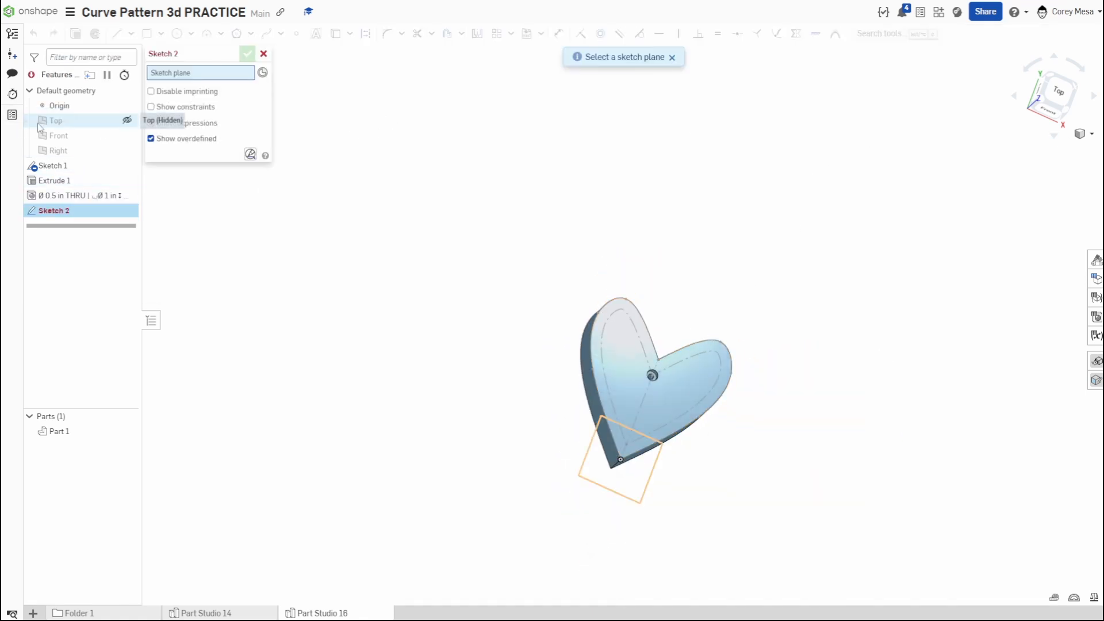
click(55, 120)
scroll(809, 387, down, 3)
click(1059, 91)
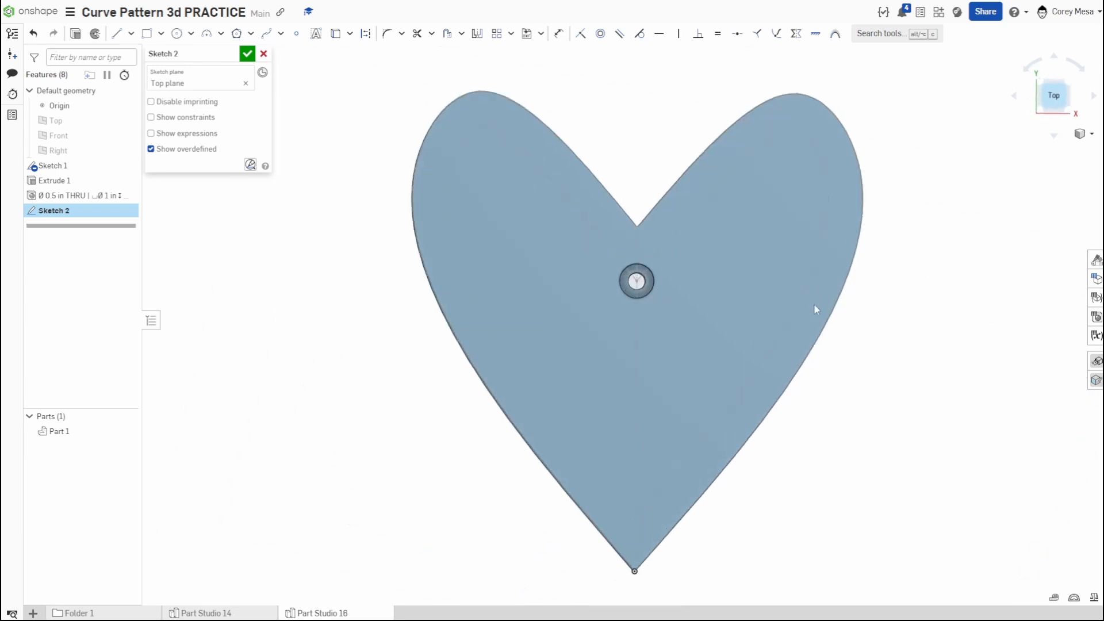
scroll(683, 323, down, 6)
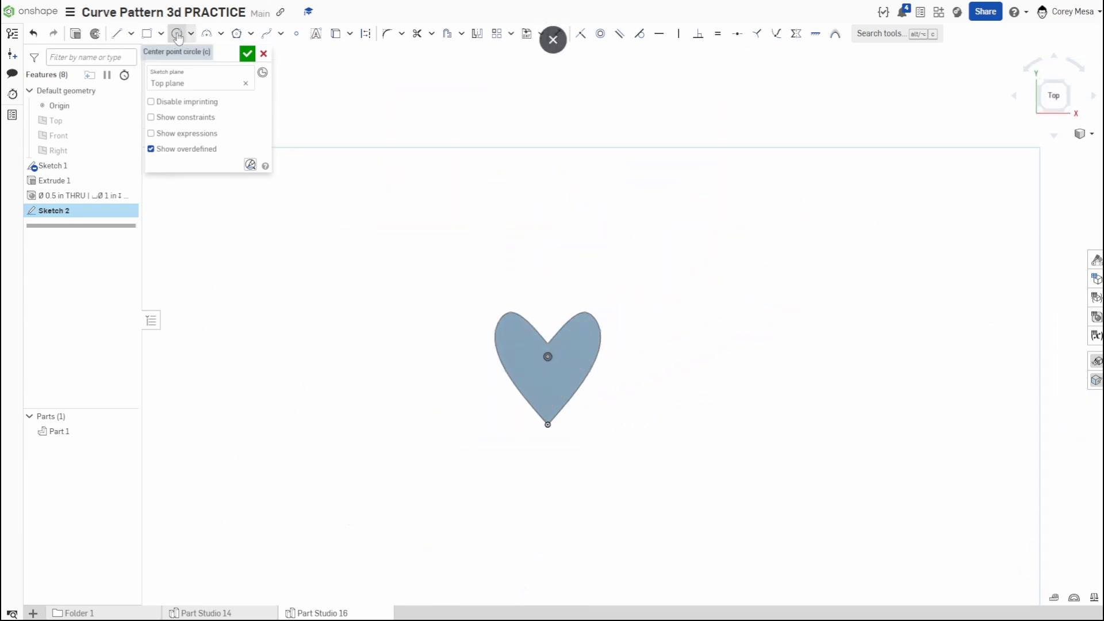
- Draw a winding ten-point spline from above-left of the heart, weaving out to its right and back to its bottom tip, and accept the sketch
click(266, 33)
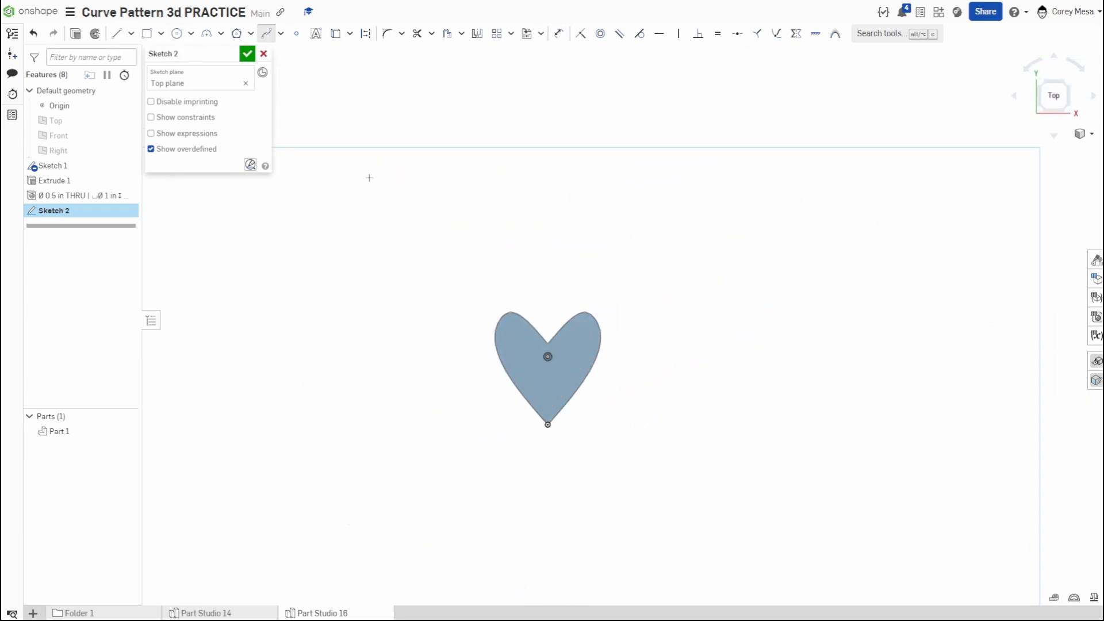
click(368, 175)
click(471, 81)
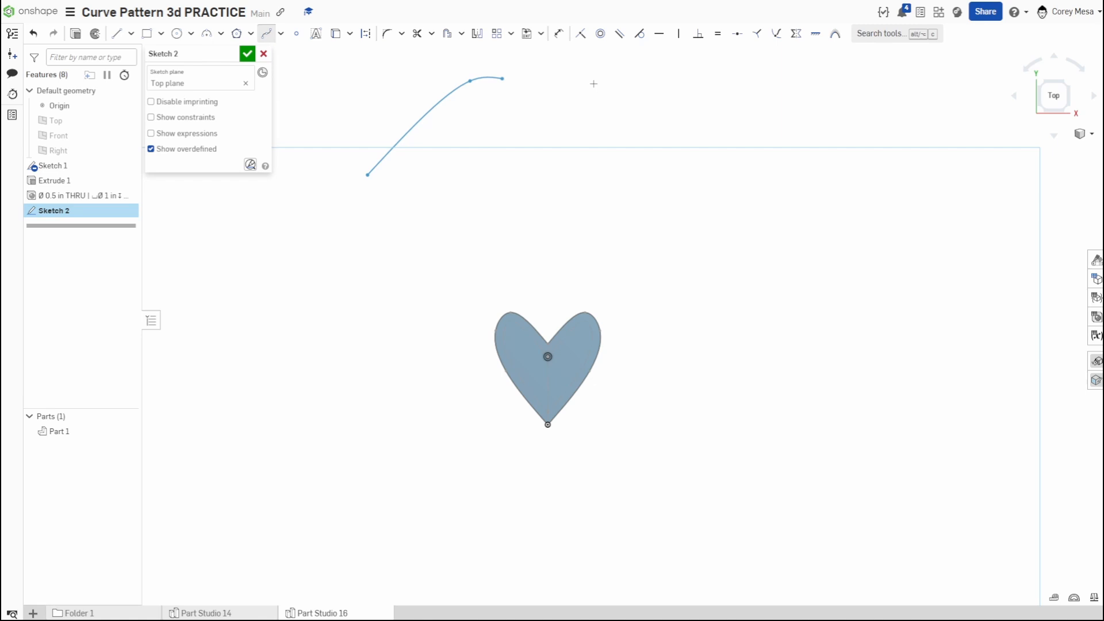
click(808, 168)
click(774, 451)
click(988, 356)
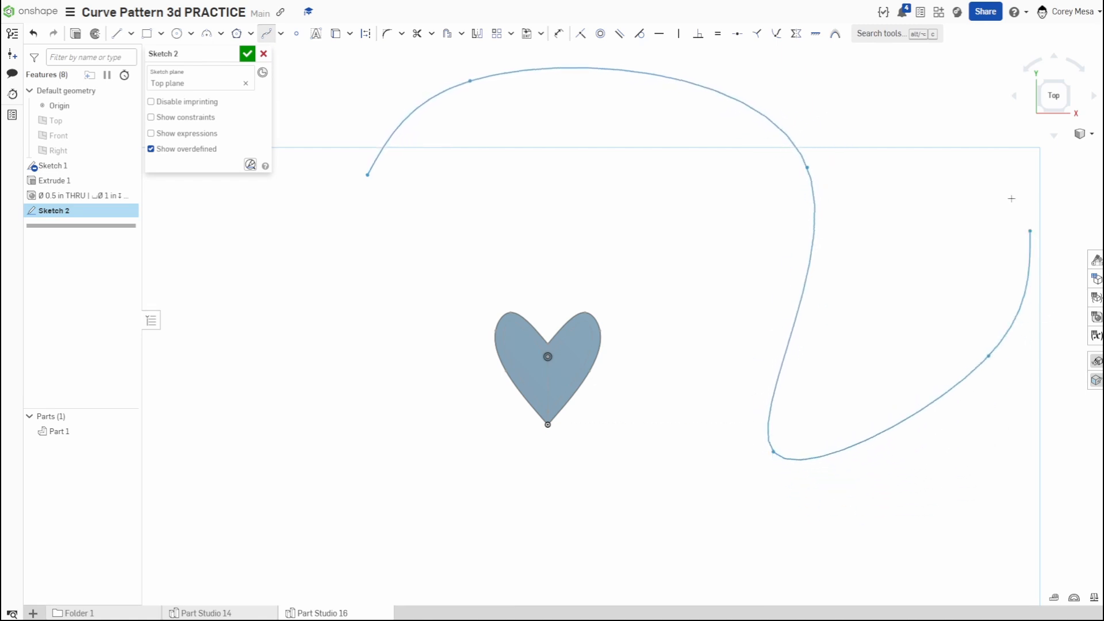
click(980, 130)
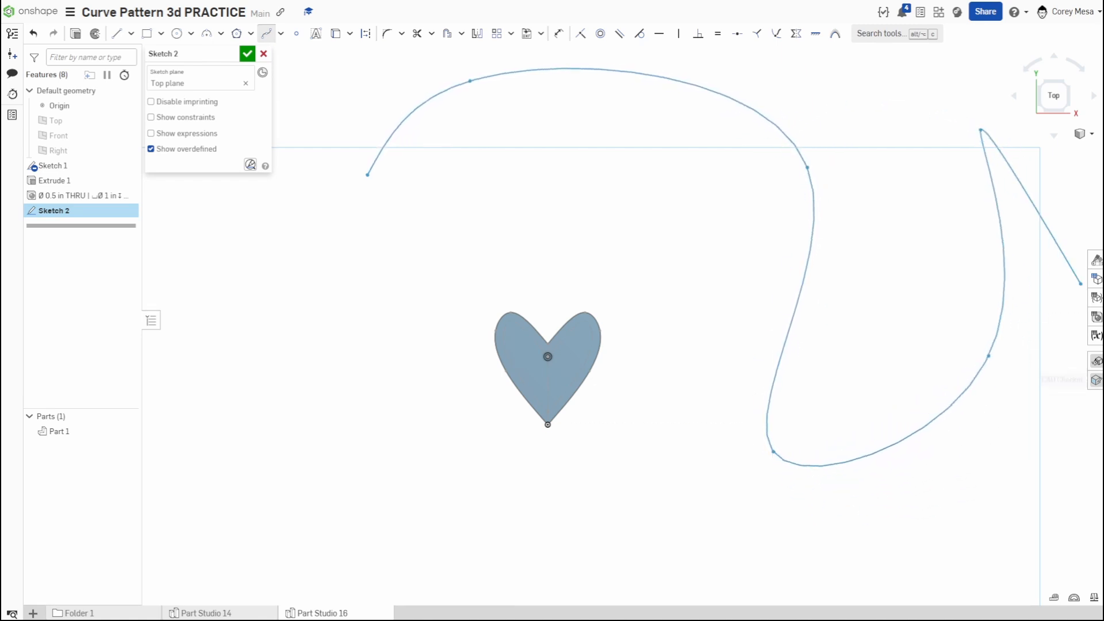
middle_drag(1001, 298, 670, 235)
click(872, 69)
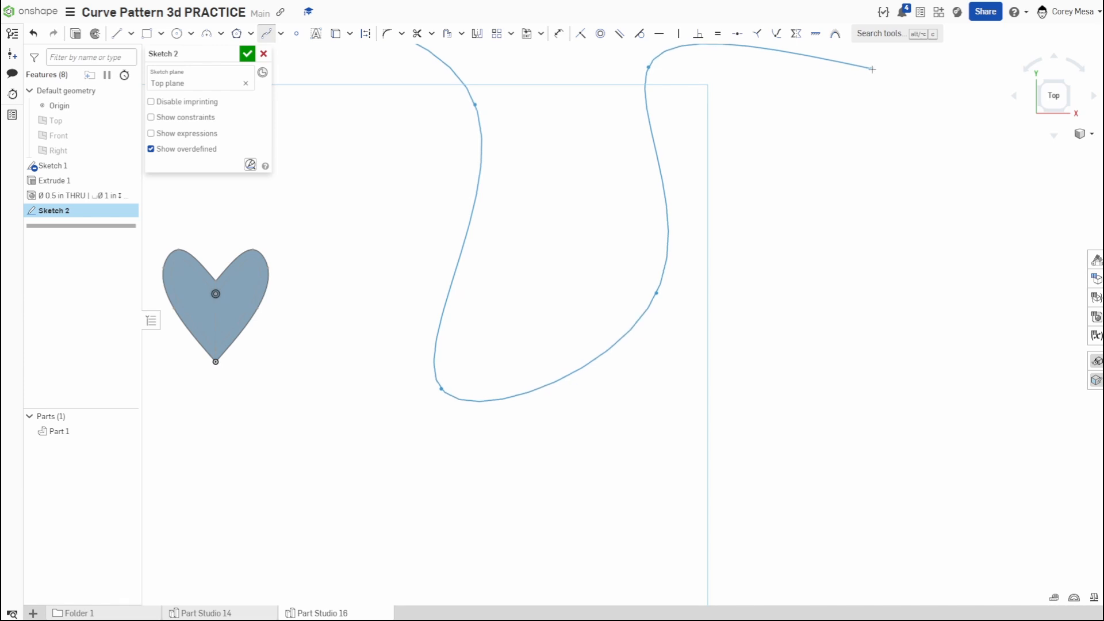
click(985, 443)
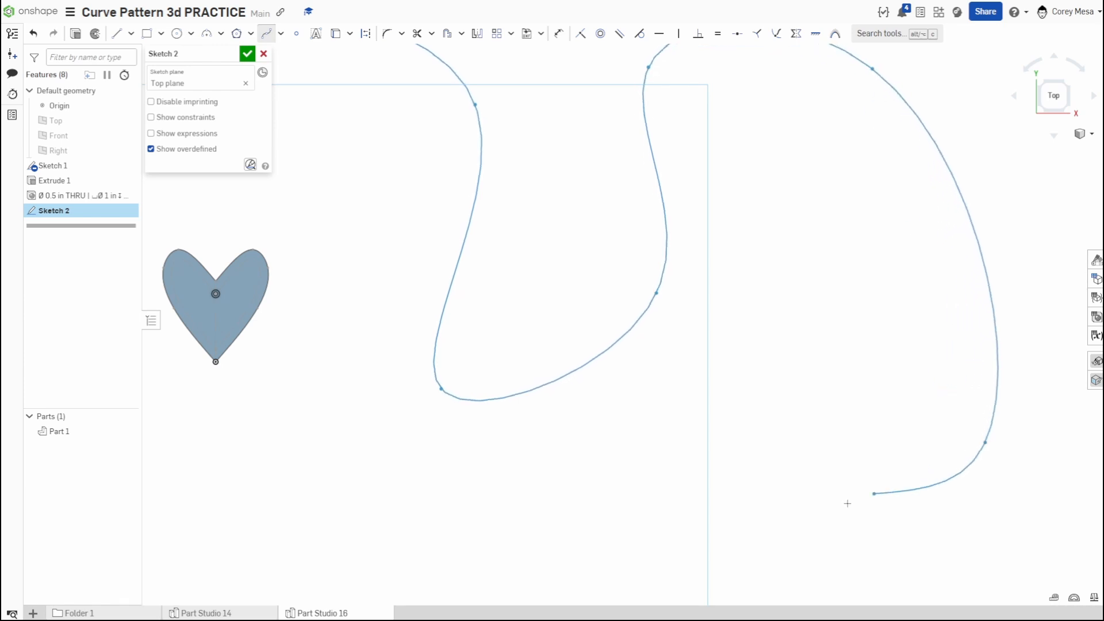
click(626, 513)
click(216, 362)
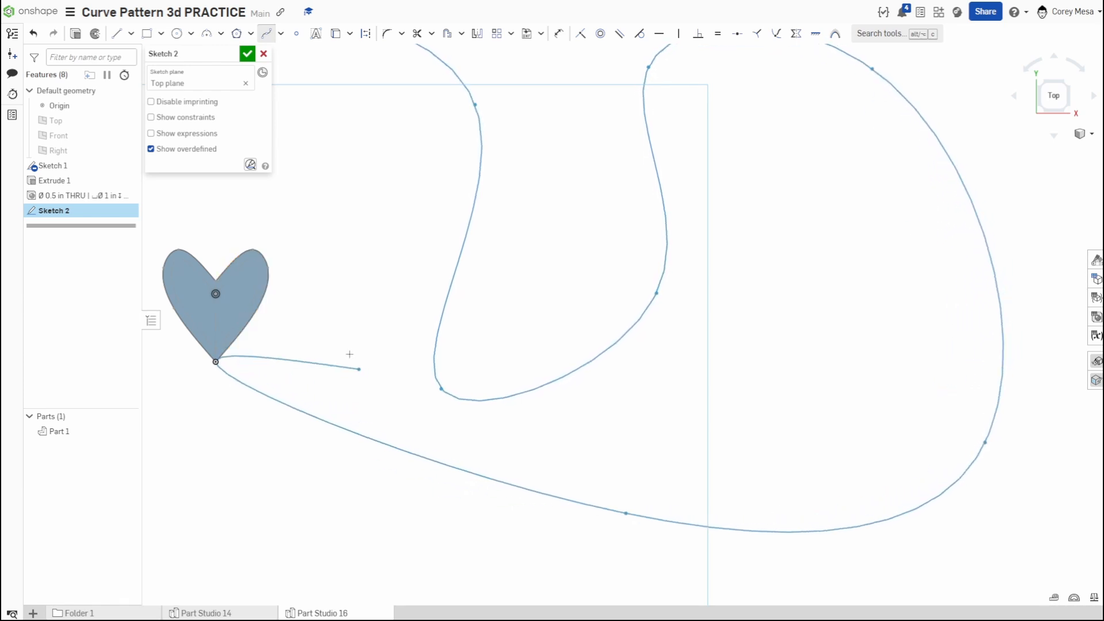
key(Escape)
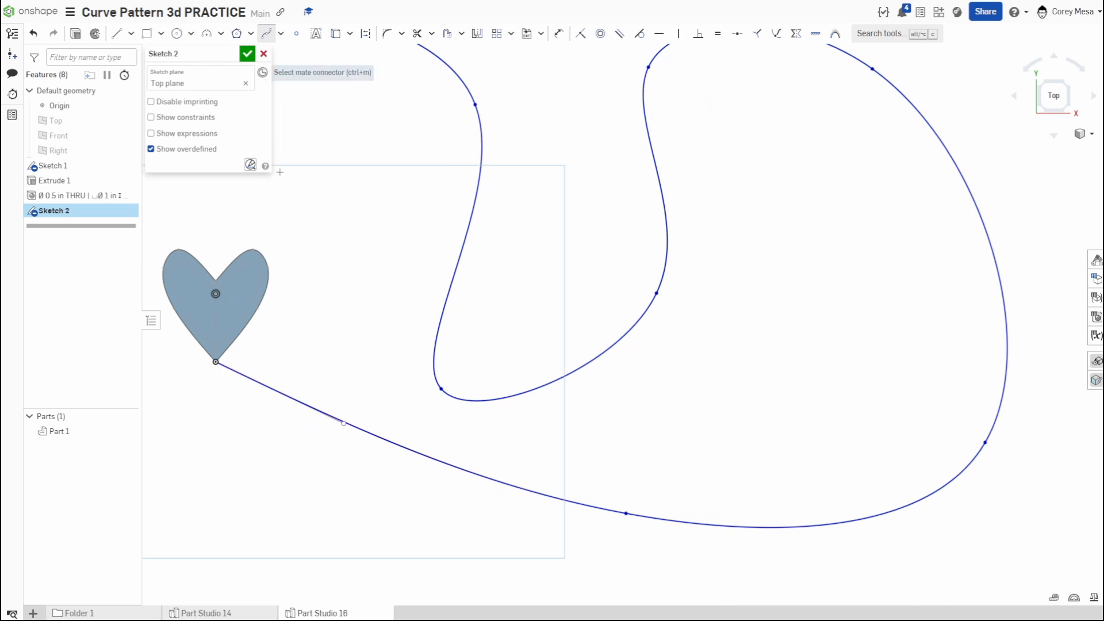
click(247, 53)
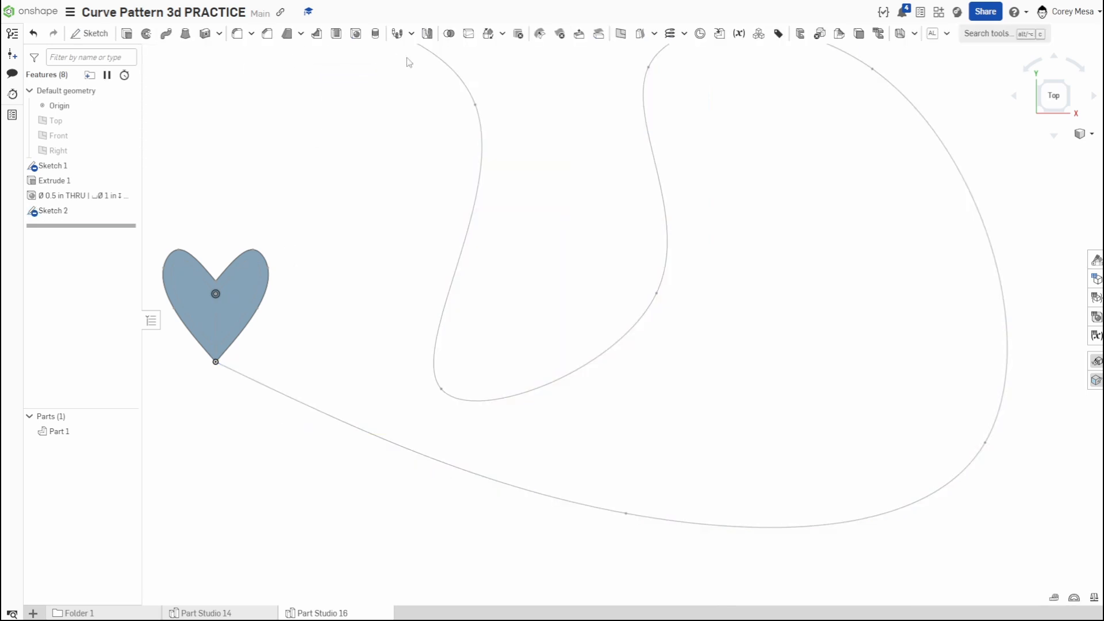
- Create a curve pattern of type Part pattern, with Part 1 as the entity and the sketched spline as the path
click(397, 36)
scroll(449, 165, down, 1)
middle_drag(450, 165, 625, 193)
scroll(394, 153, down, 2)
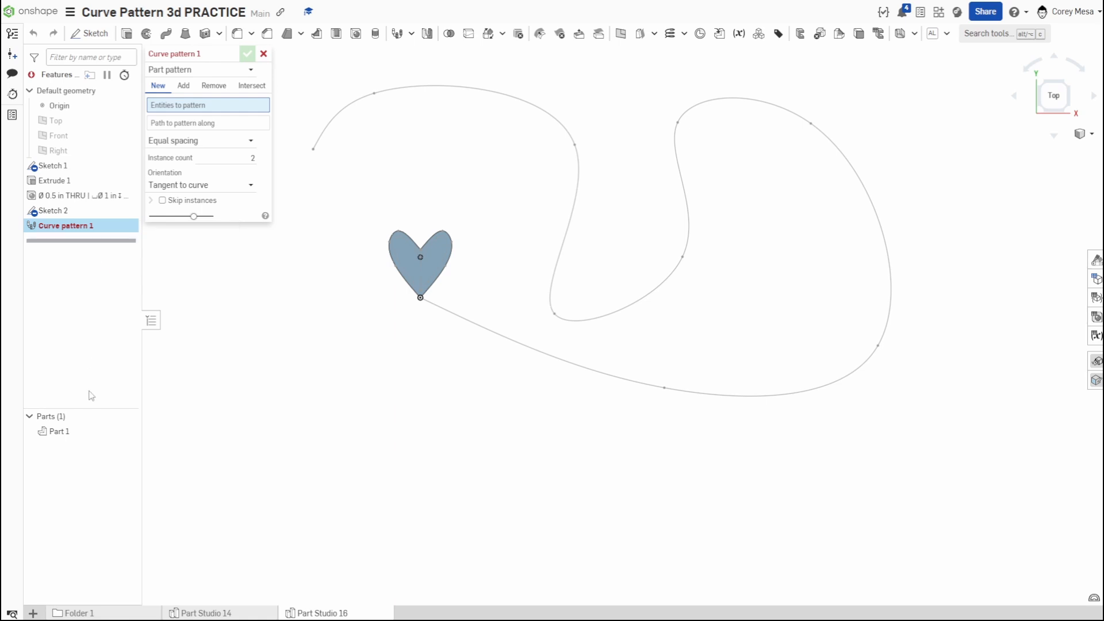
click(59, 431)
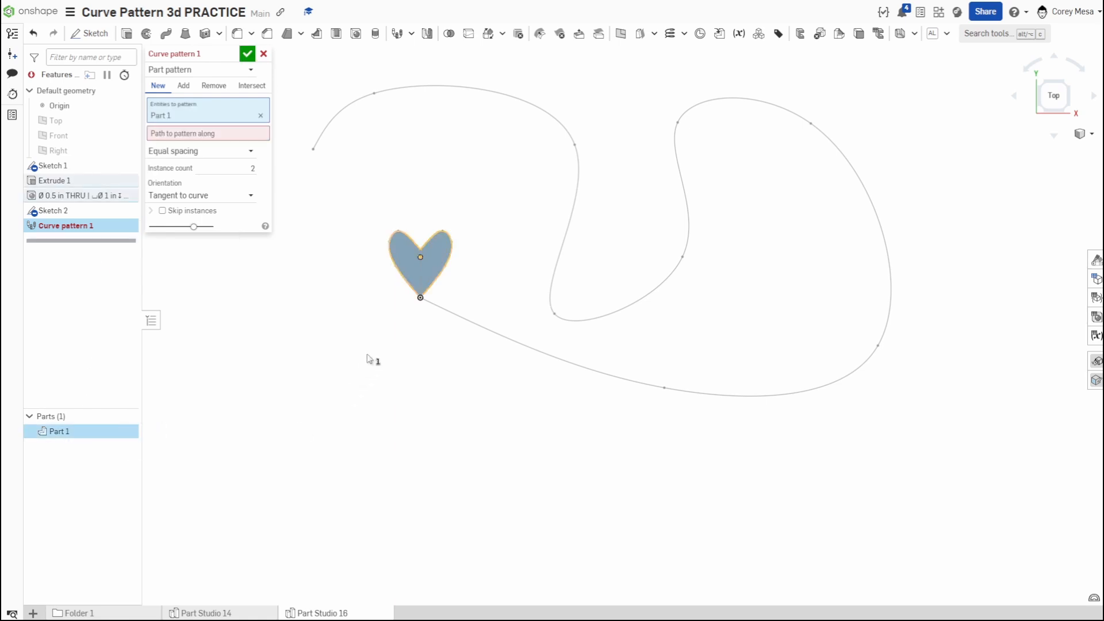
click(221, 133)
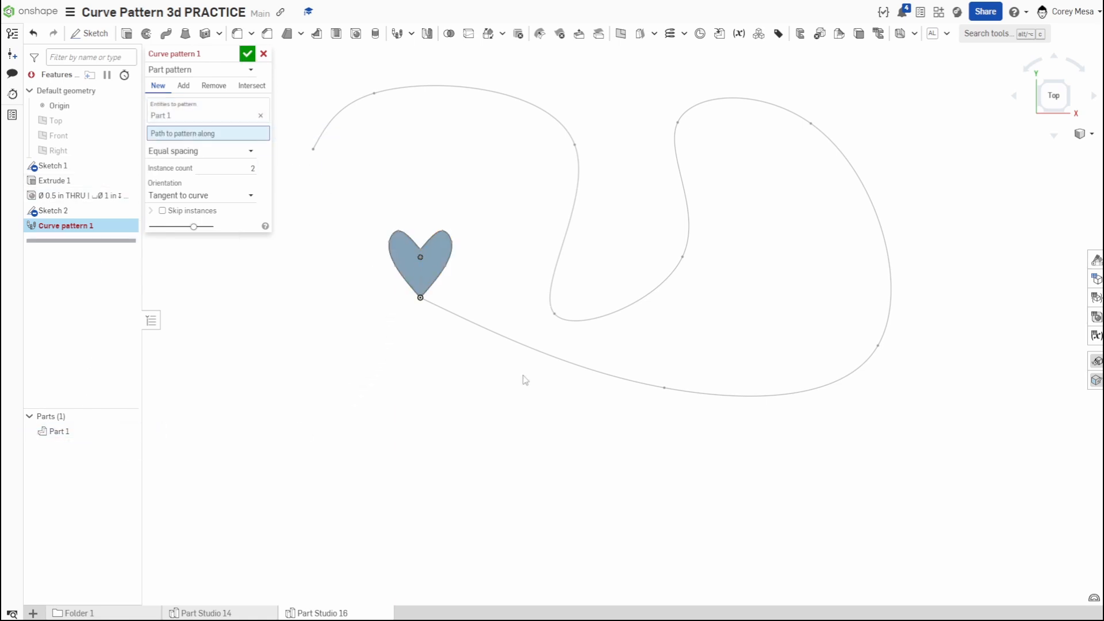
click(504, 337)
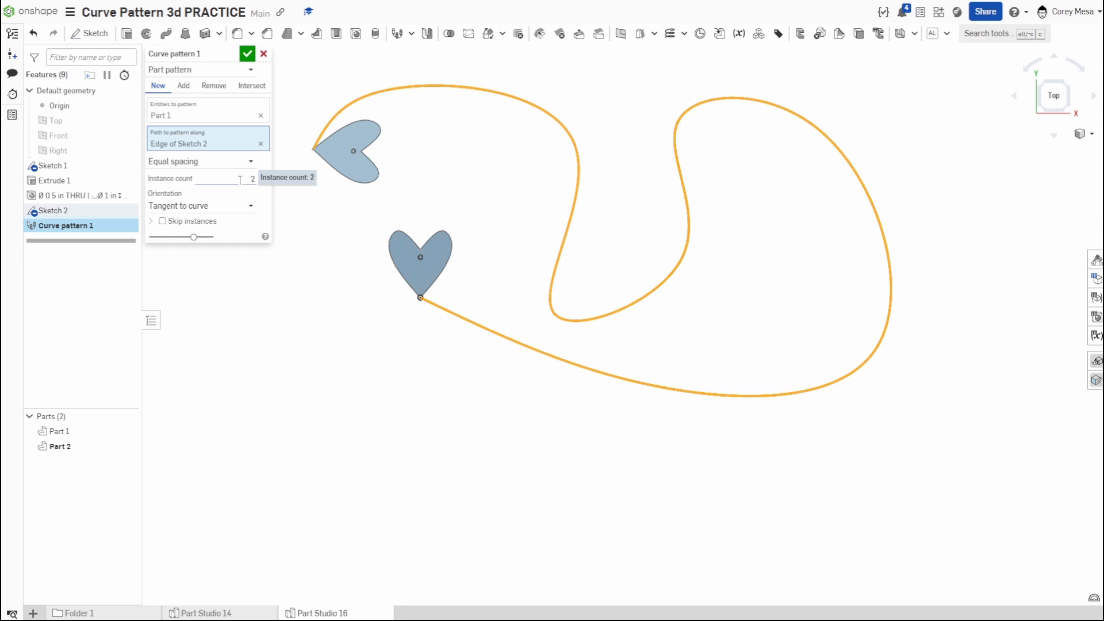
- Set the curve pattern's instance count to 15 and inspect the overlapping hearts along the spline
click(240, 180)
text(3)
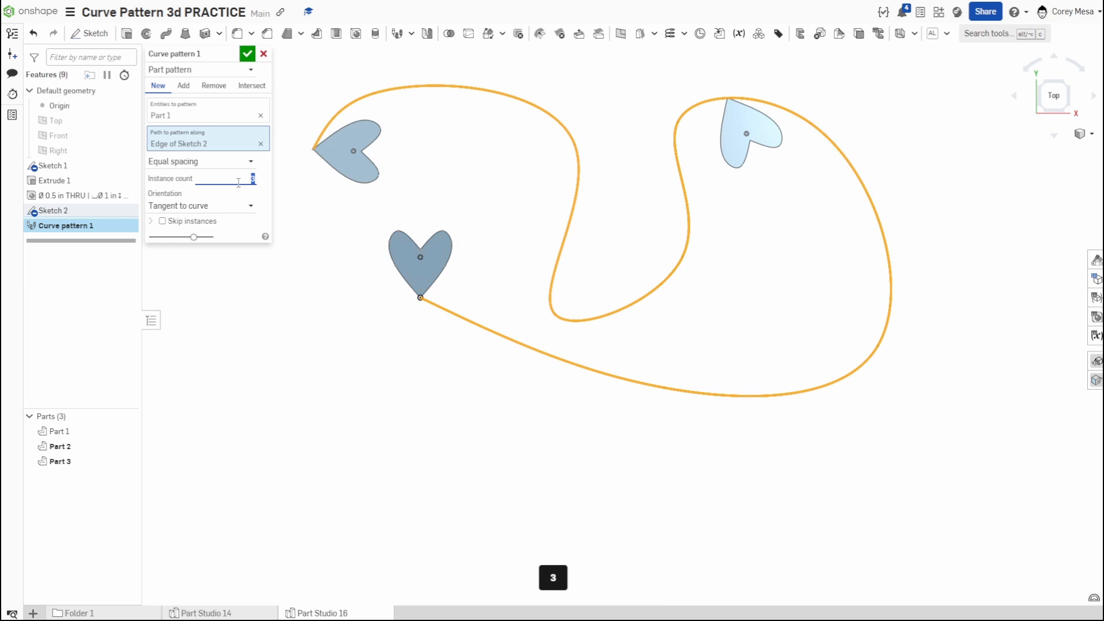
text(15)
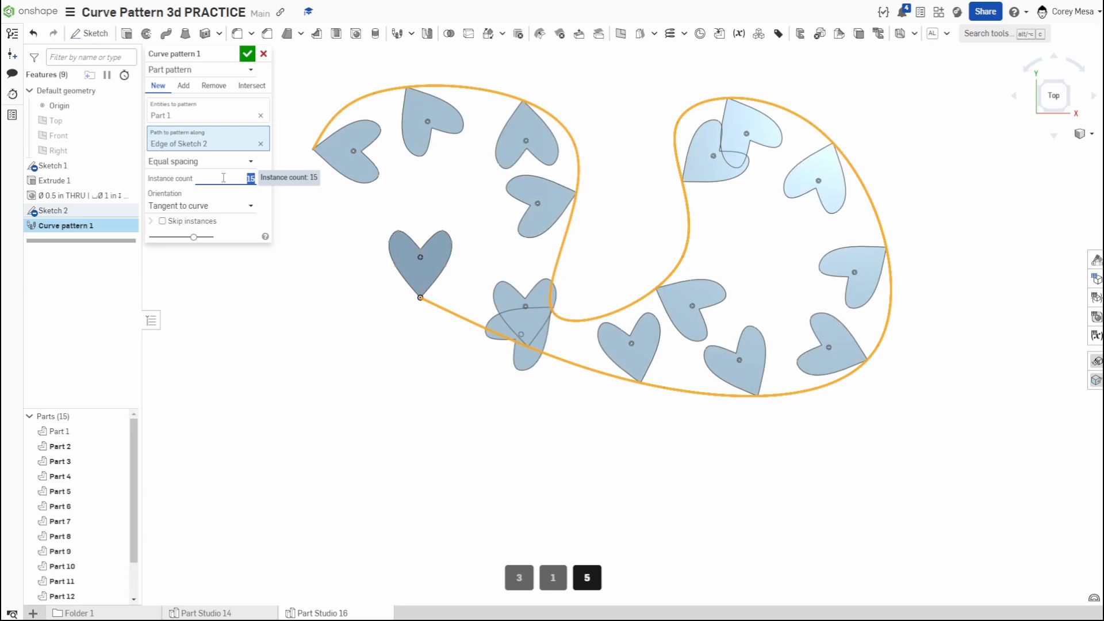
scroll(549, 315, up, 6)
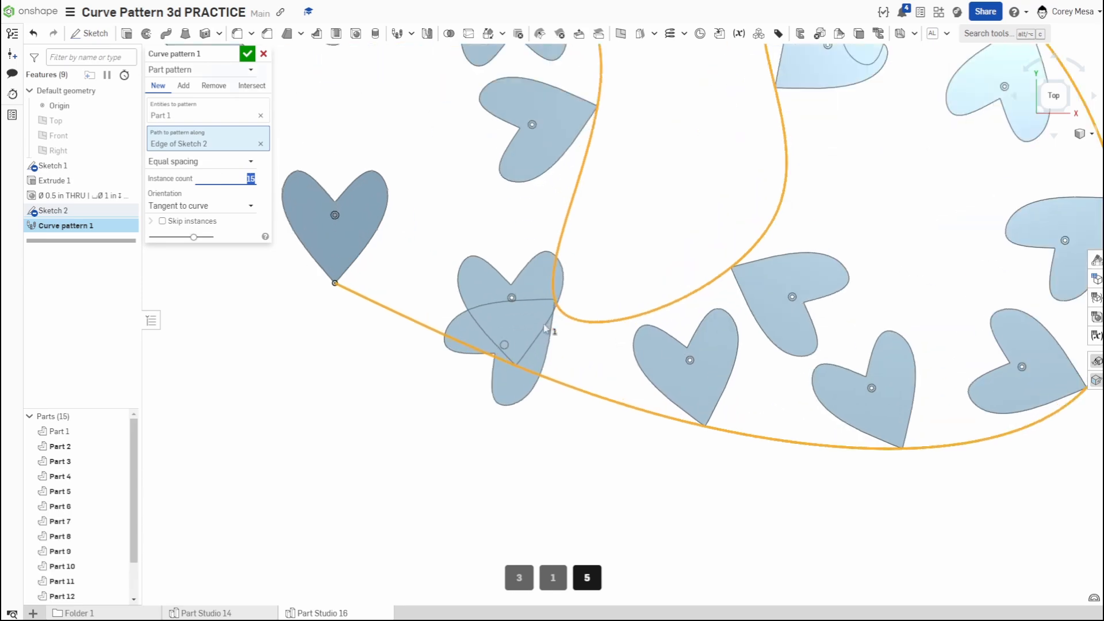
right_drag(544, 341, 544, 303)
scroll(545, 302, down, 5)
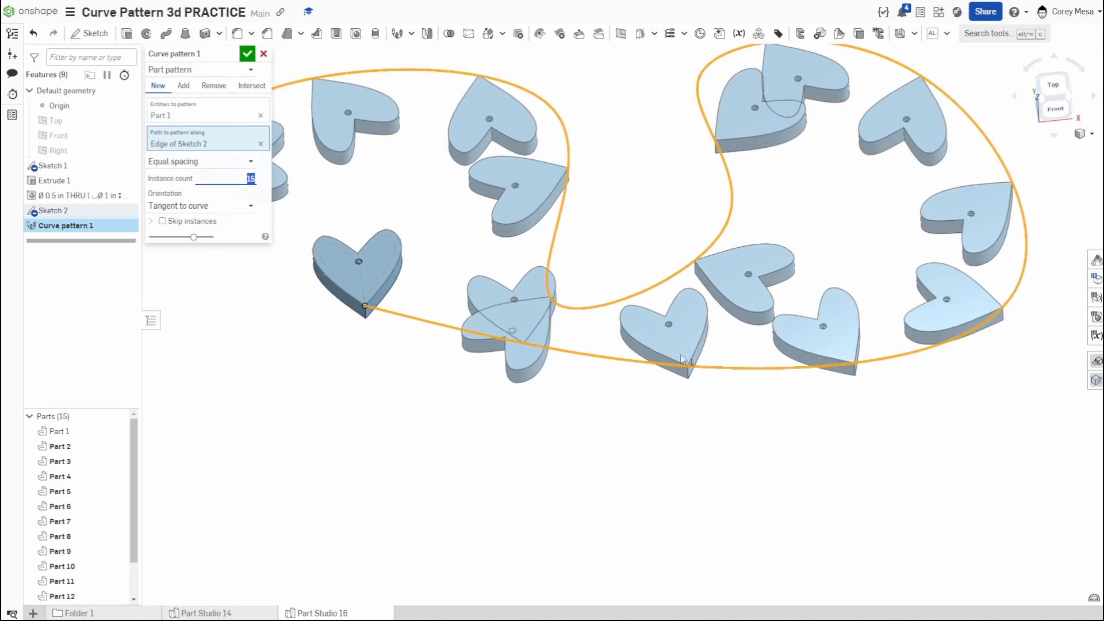
middle_drag(636, 327, 672, 396)
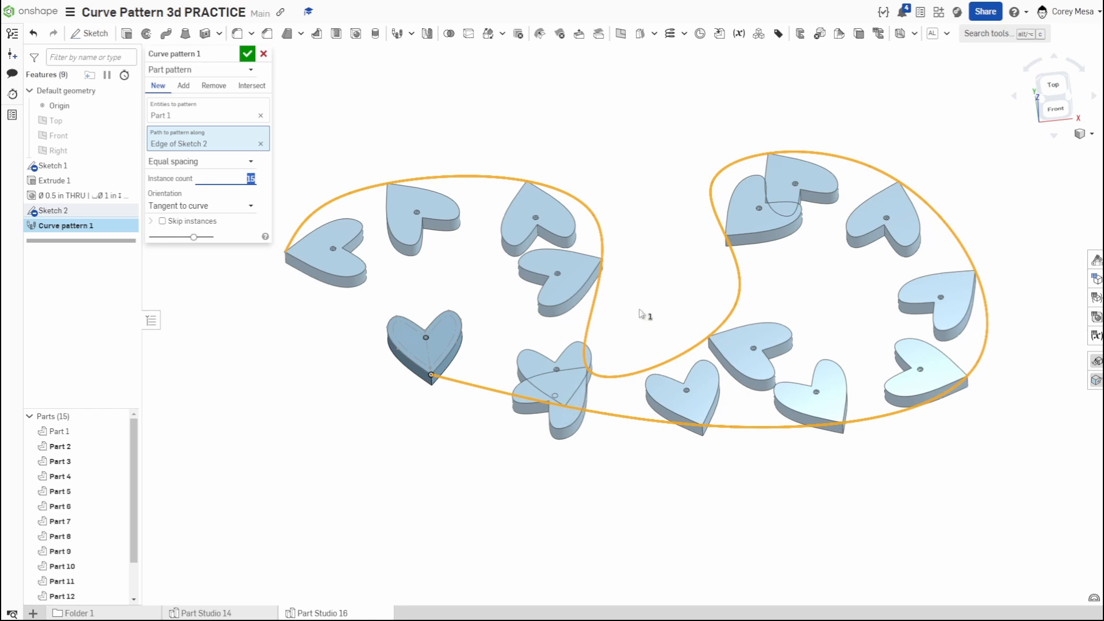
key(shift+5)
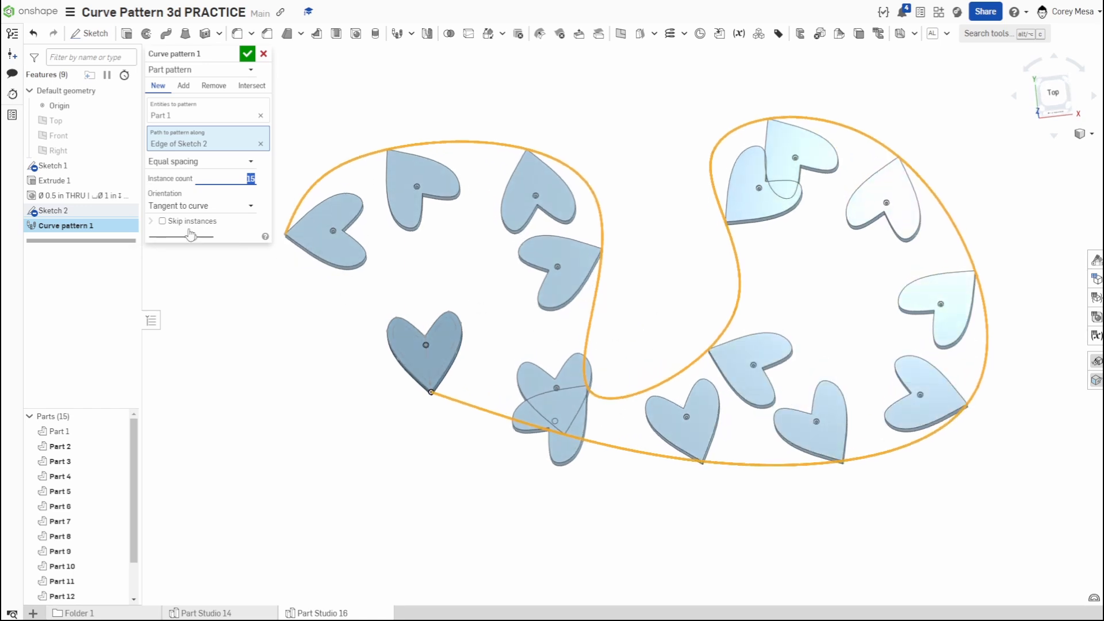
- Enable Skip instances and skip instances 1 and 7, where the patterned hearts overlap
click(163, 221)
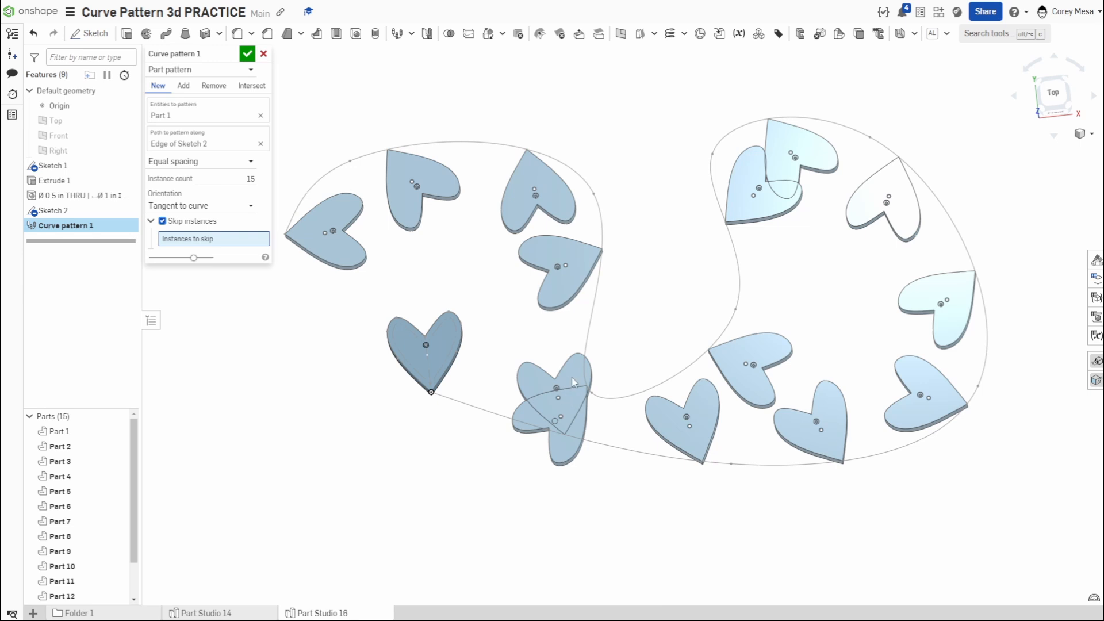
click(561, 401)
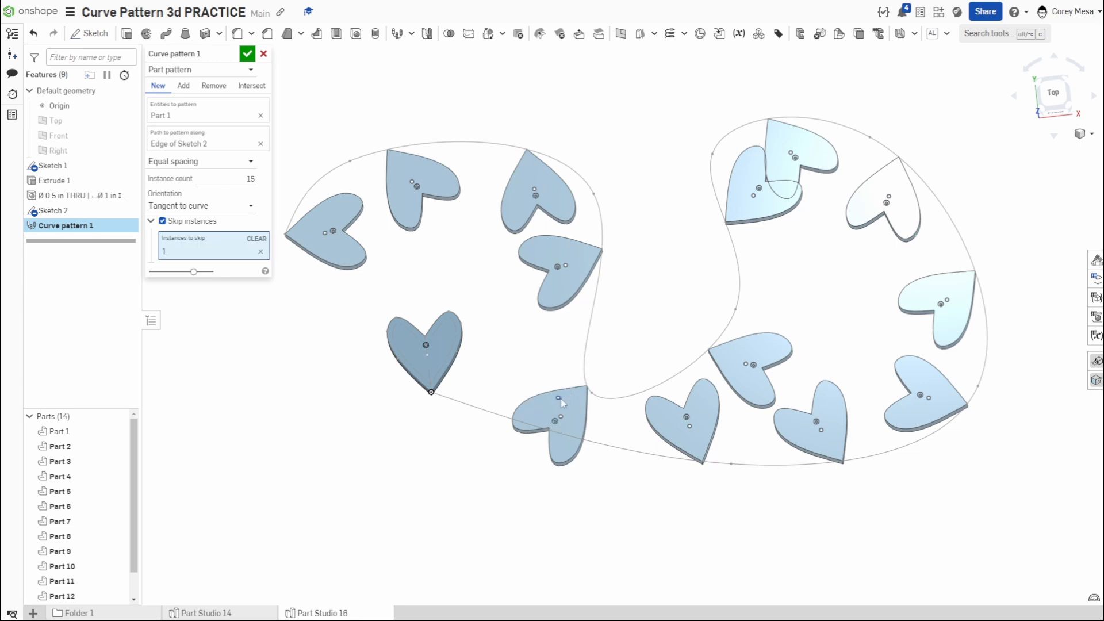
click(792, 155)
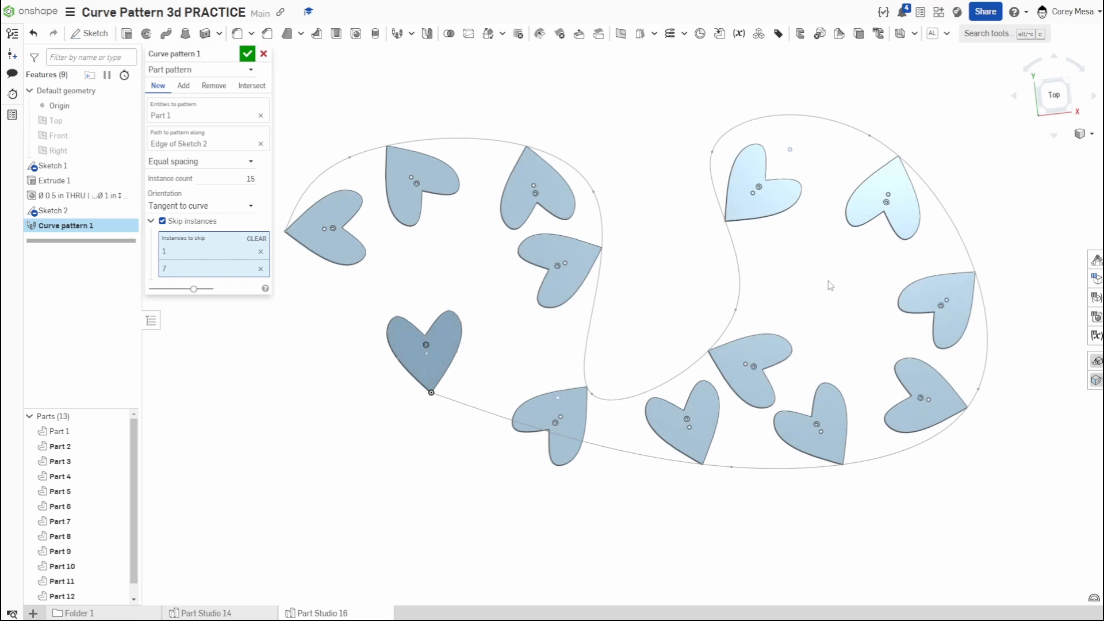
- Try the Normal to face orientation for the curve pattern and restore Tangent to curve
click(211, 206)
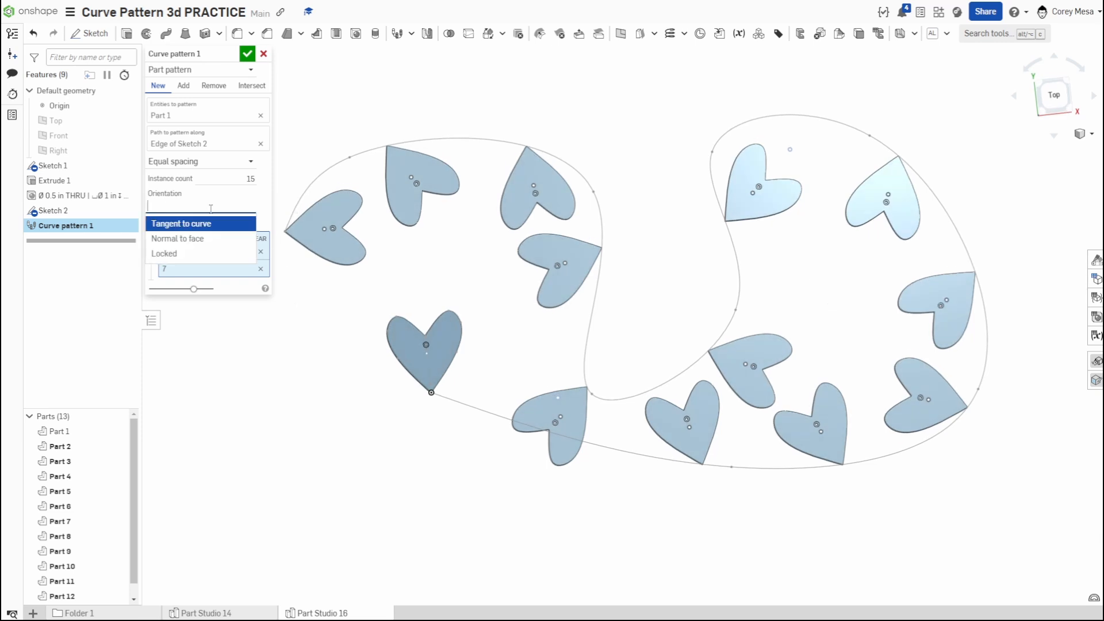
click(202, 244)
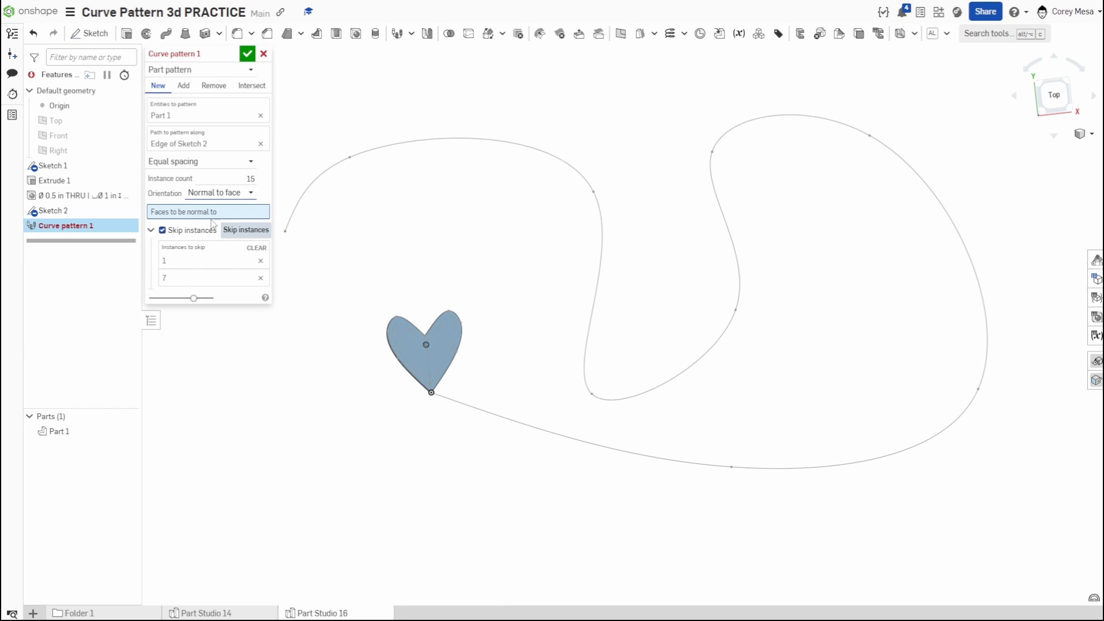
click(252, 194)
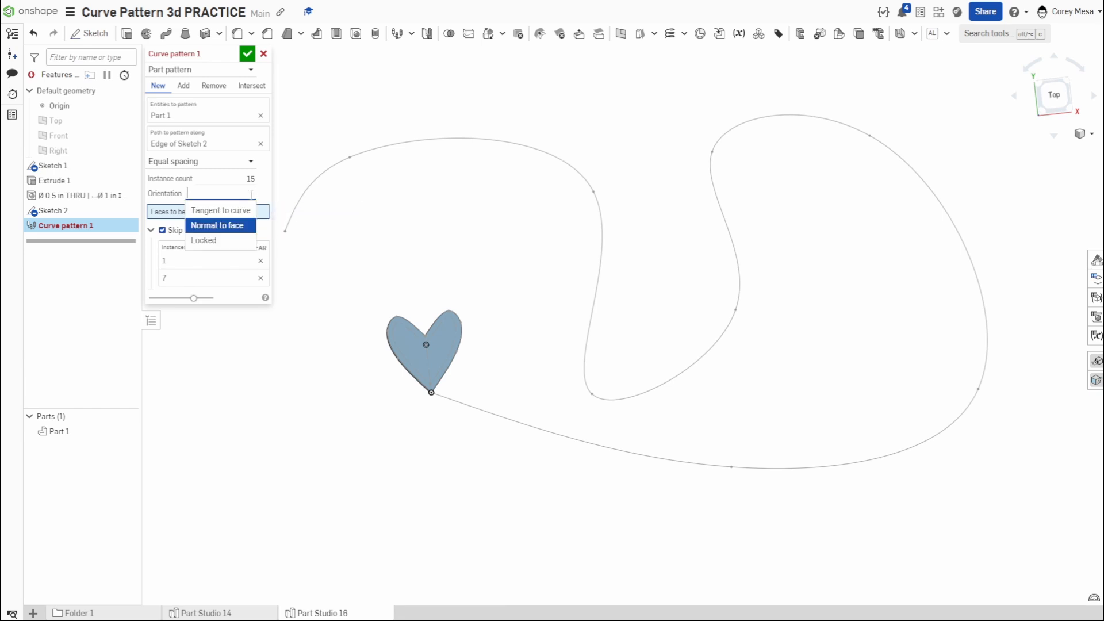
click(240, 211)
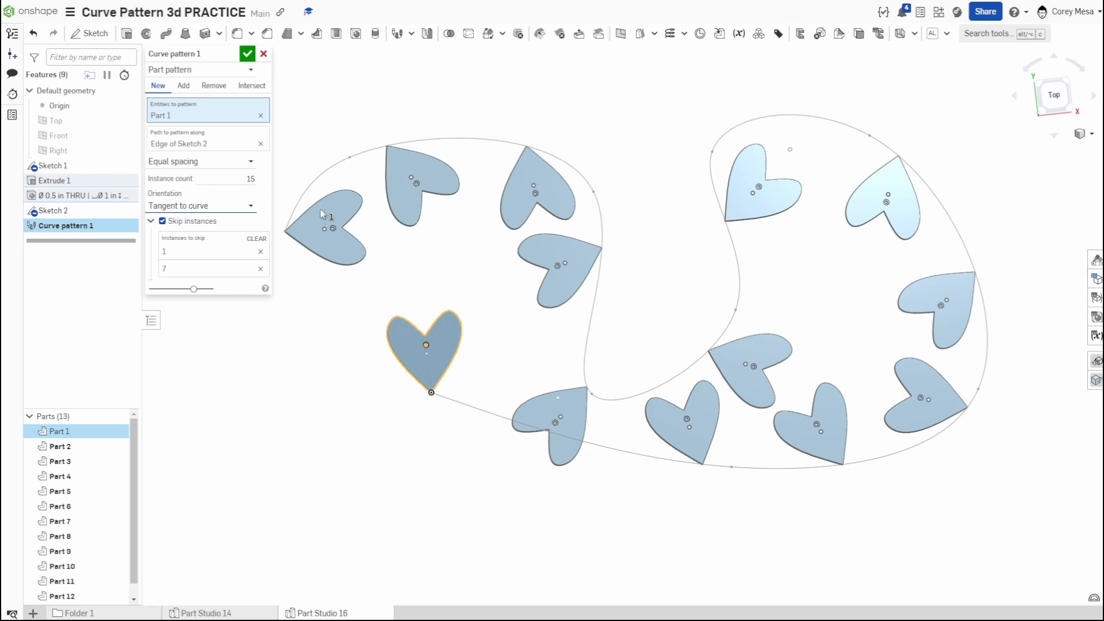
- Inspect the patterned hearts and accept the curve pattern
right_drag(460, 450, 435, 443)
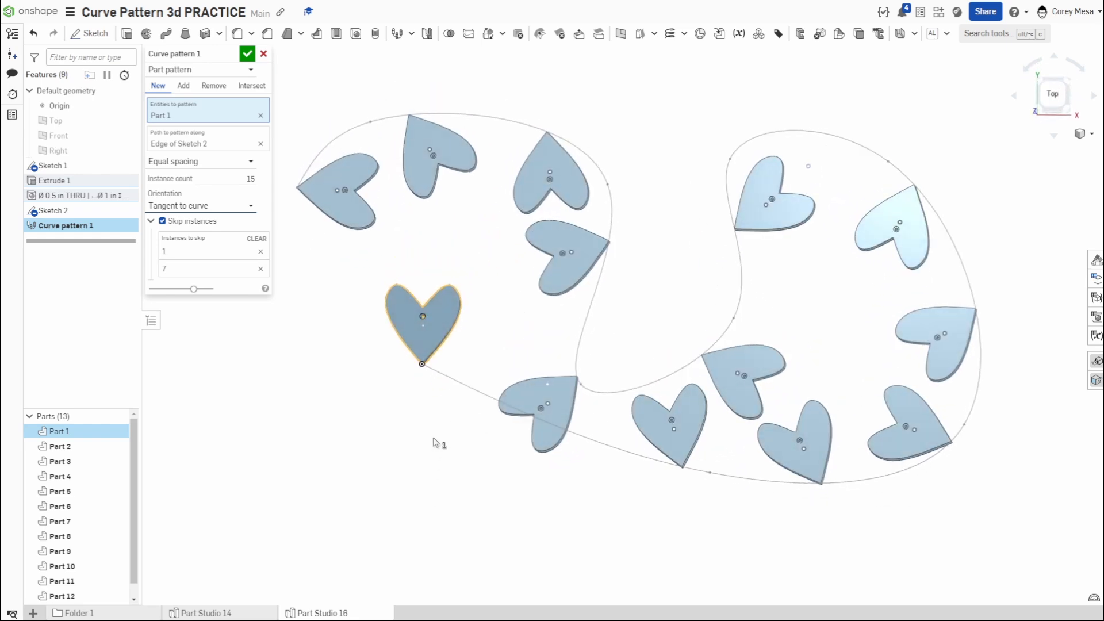
scroll(425, 365, up, 5)
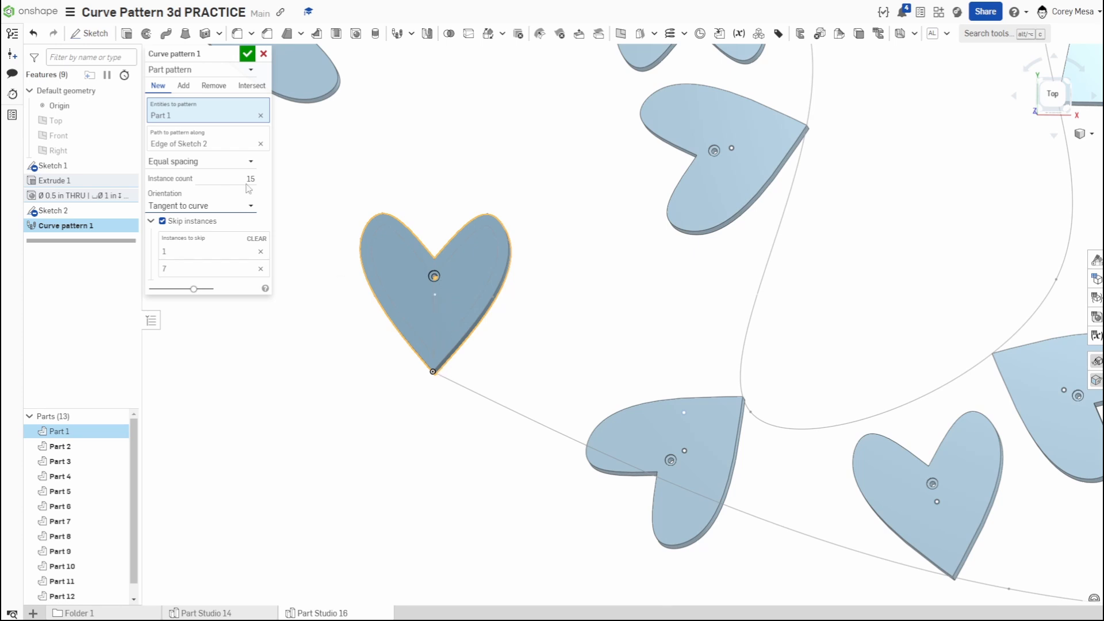
click(247, 54)
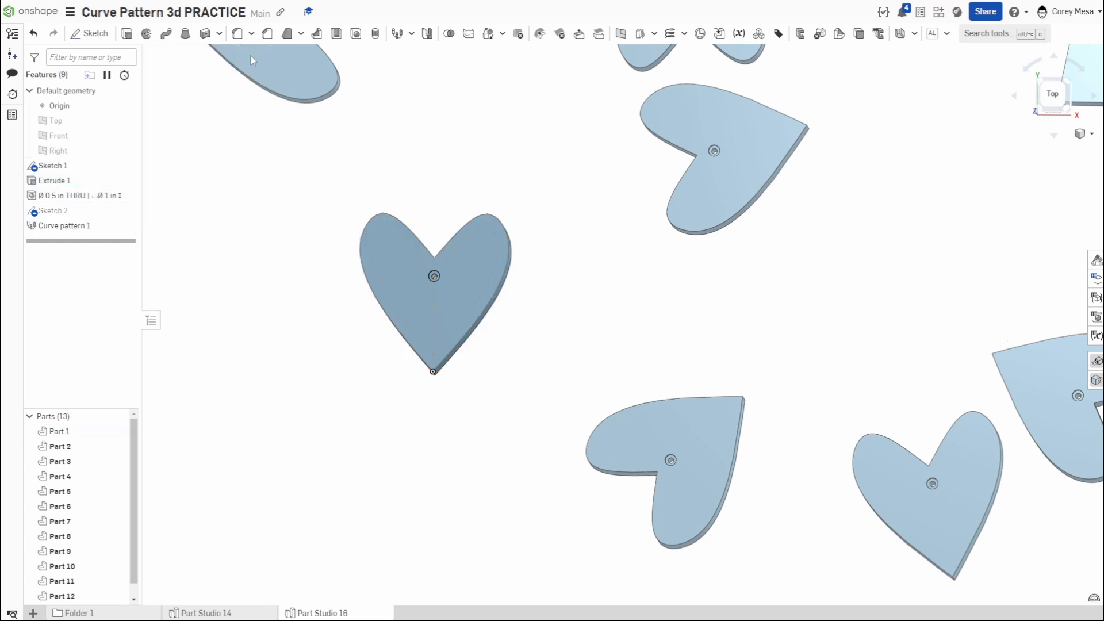
scroll(648, 350, down, 5)
mouse_move(722, 337)
right_down()
mouse_move(754, 315)
mouse_move(727, 343)
right_up()
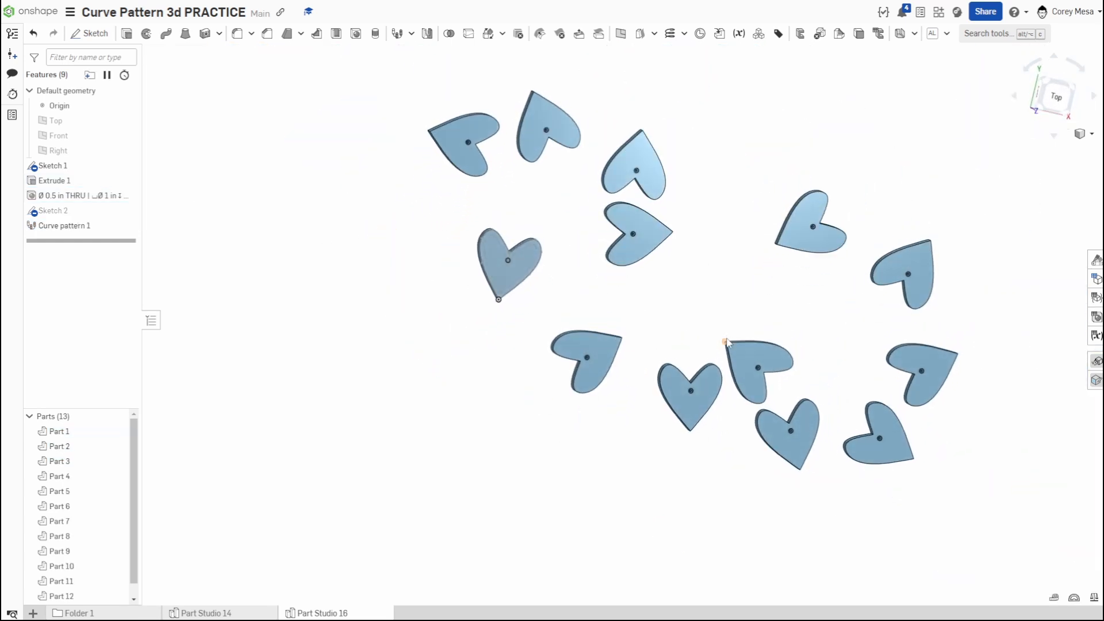
- Reopen Curve pattern 1 for editing and change it from a part pattern to a feature pattern
click(81, 228)
double_click(80, 229)
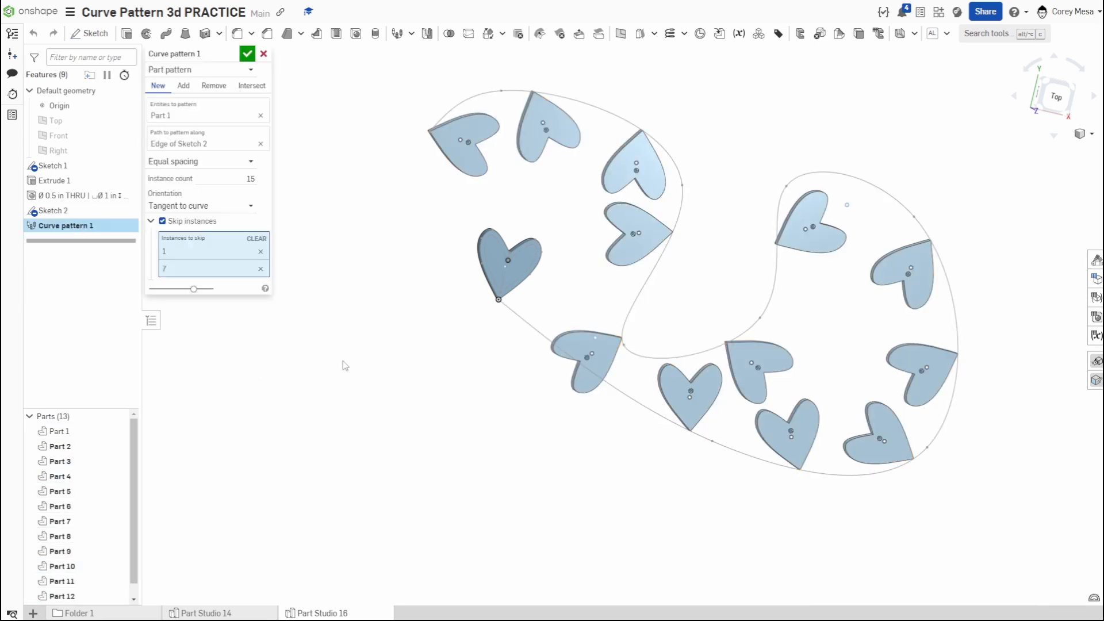
click(201, 70)
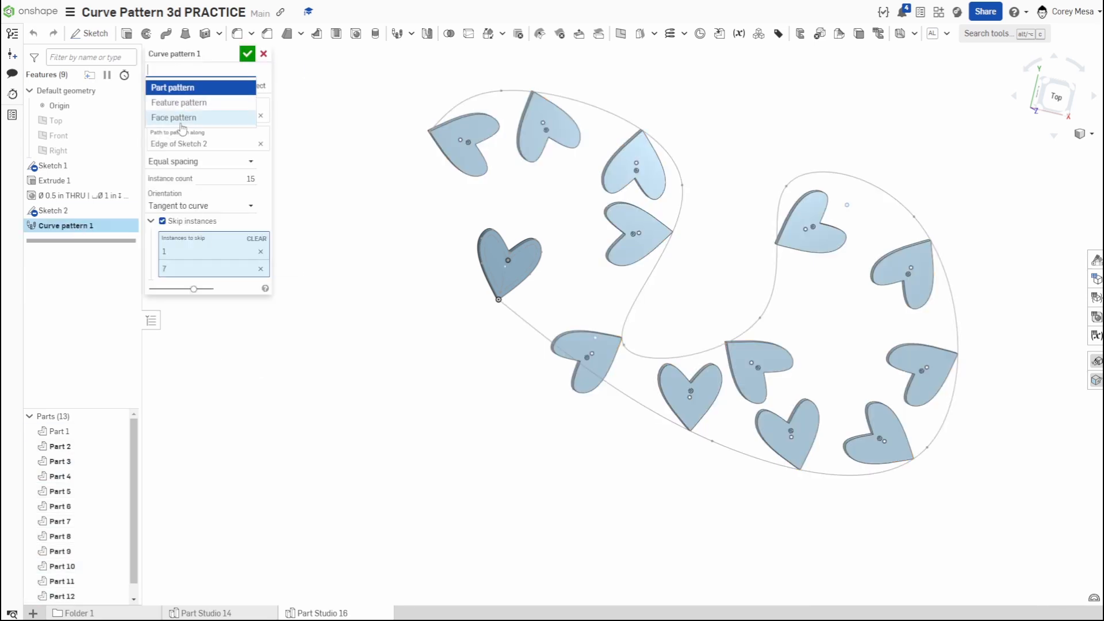
click(199, 101)
scroll(505, 241, up, 3)
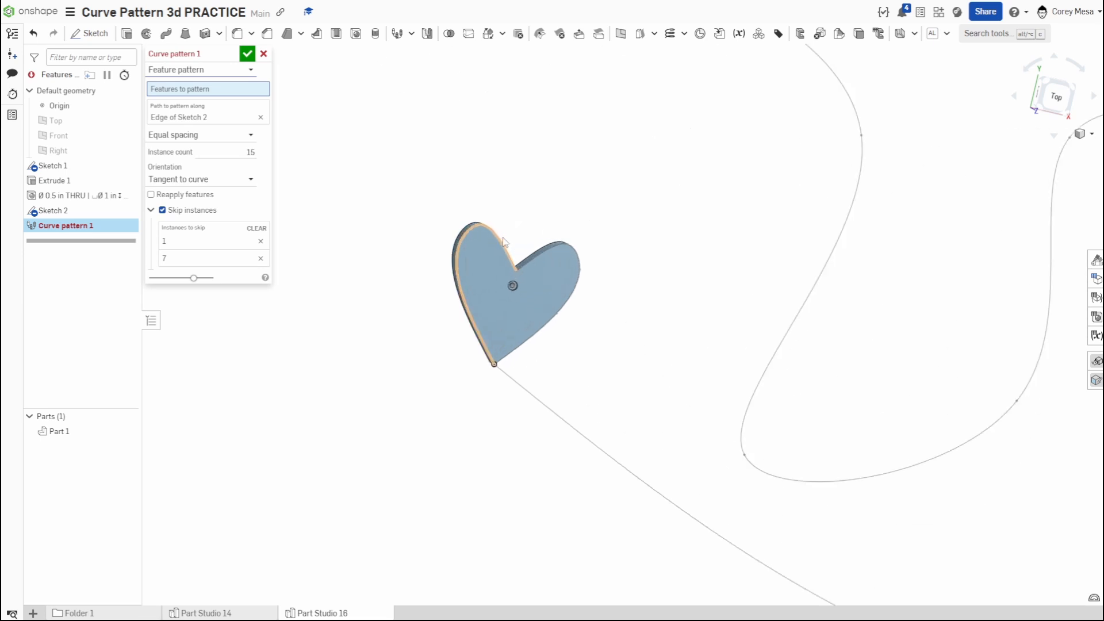
- Hide Sketch 2 and choose the counterbore hole as the feature to pattern
click(131, 211)
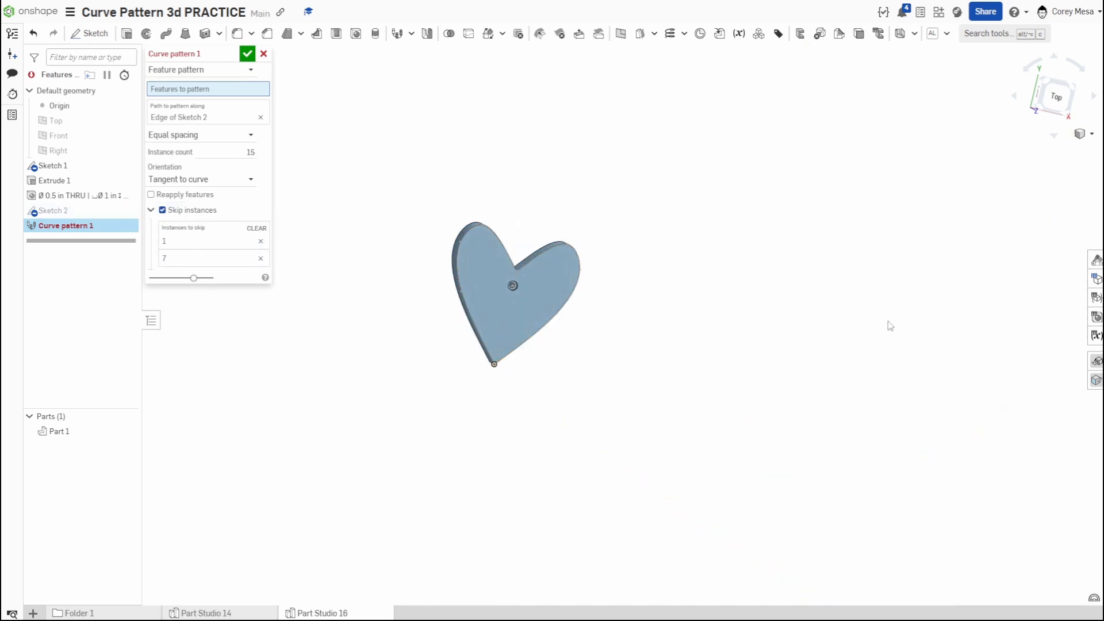
key(n)
middle_drag(526, 293, 554, 366)
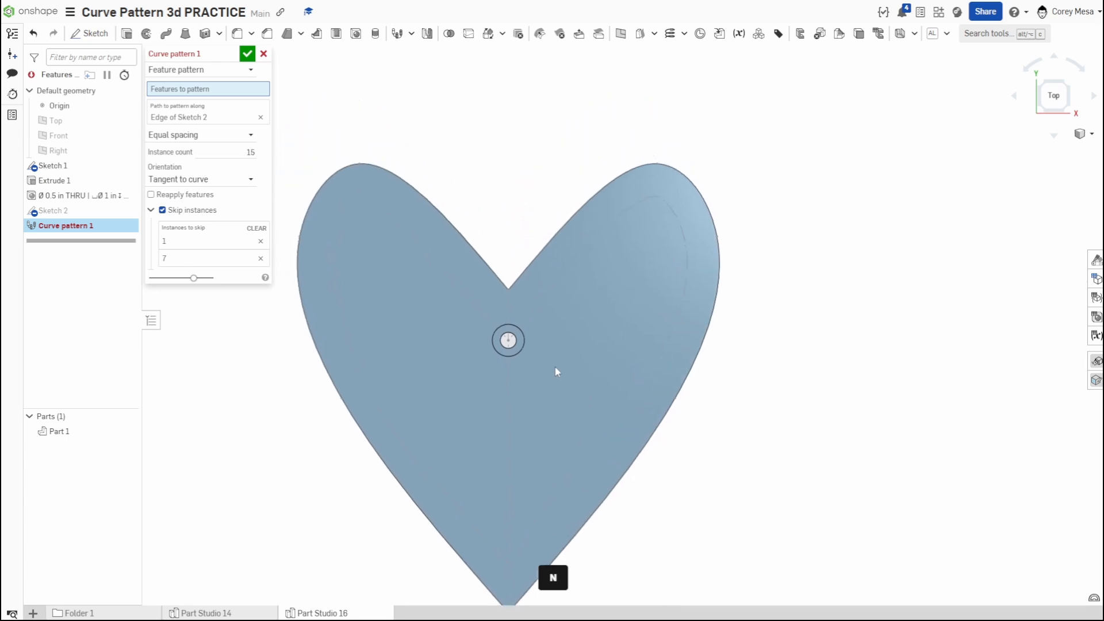
right_drag(535, 356, 529, 311)
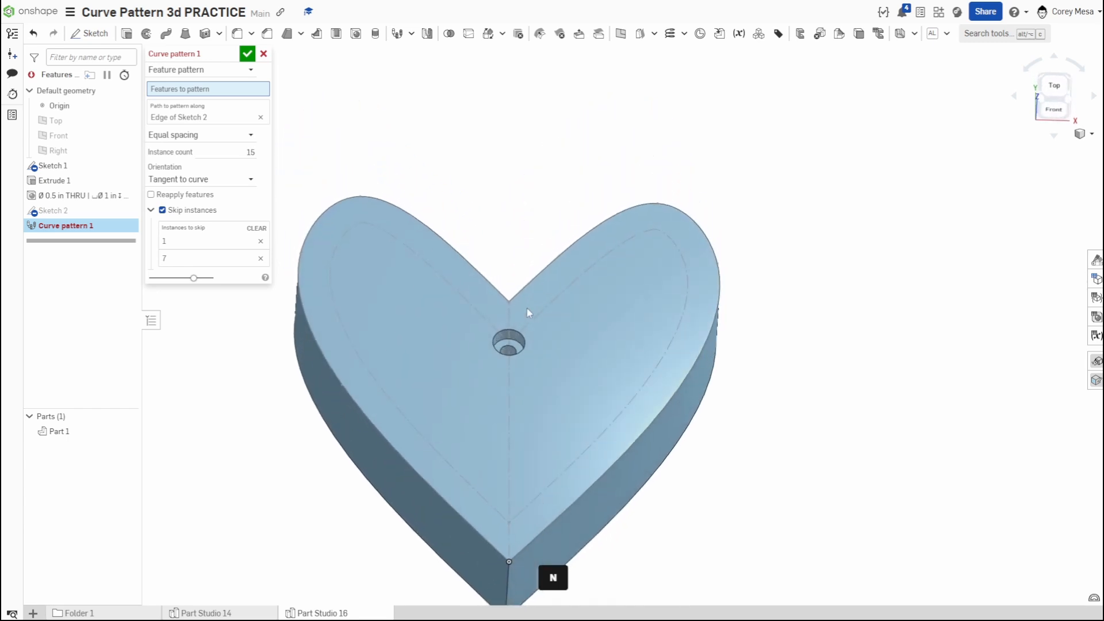
click(84, 199)
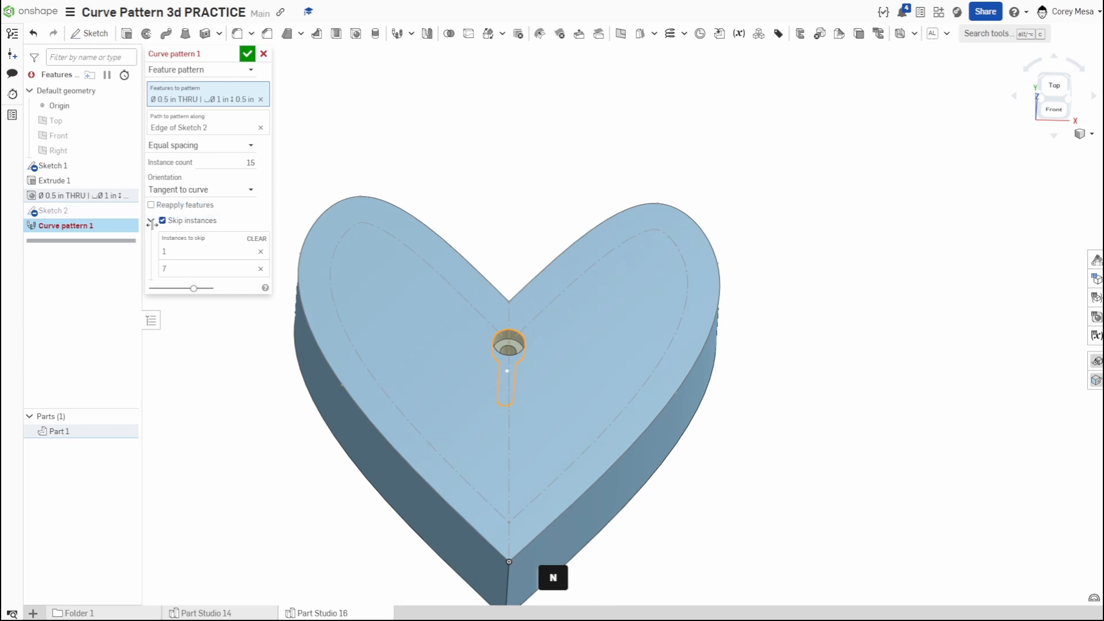
- Turn off Skip instances and replace the pattern path with the right half of Sketch 1's inner heart curve
click(234, 163)
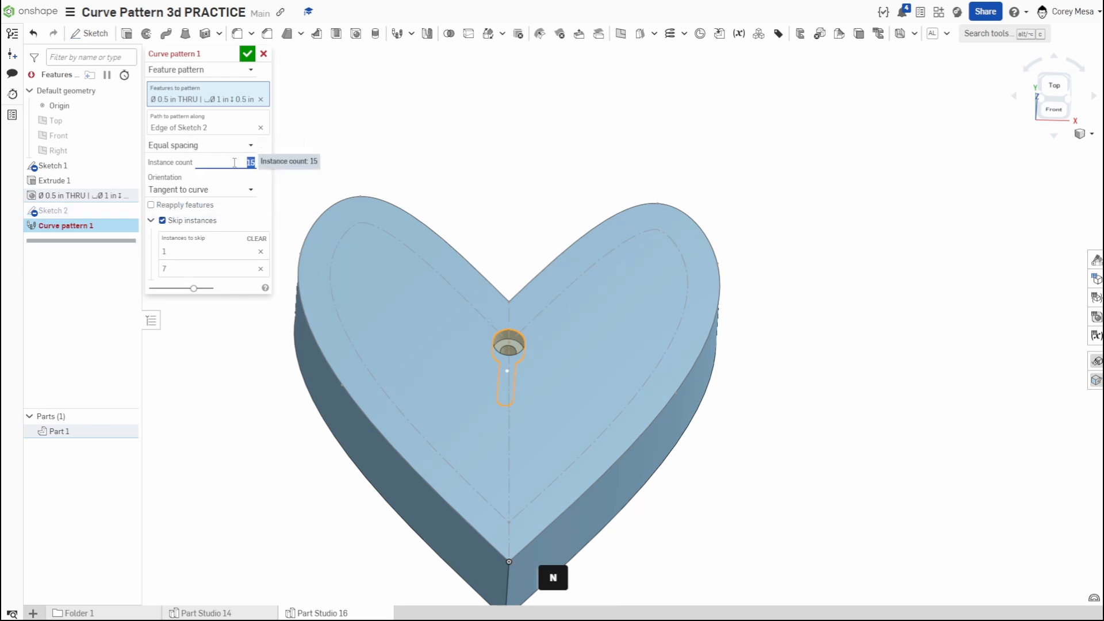
click(178, 221)
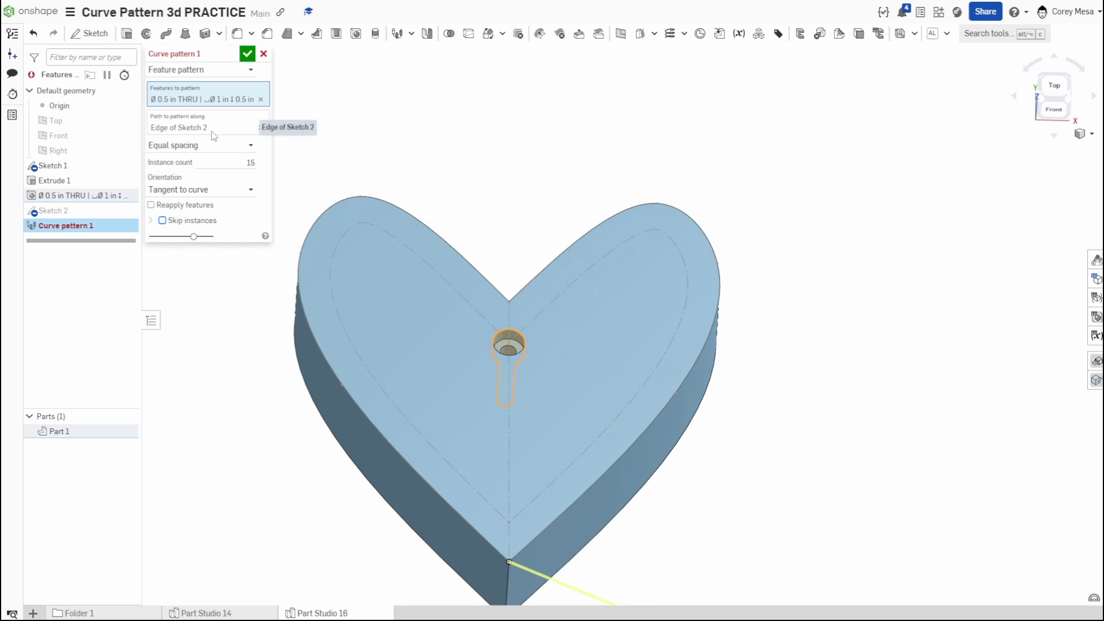
click(259, 128)
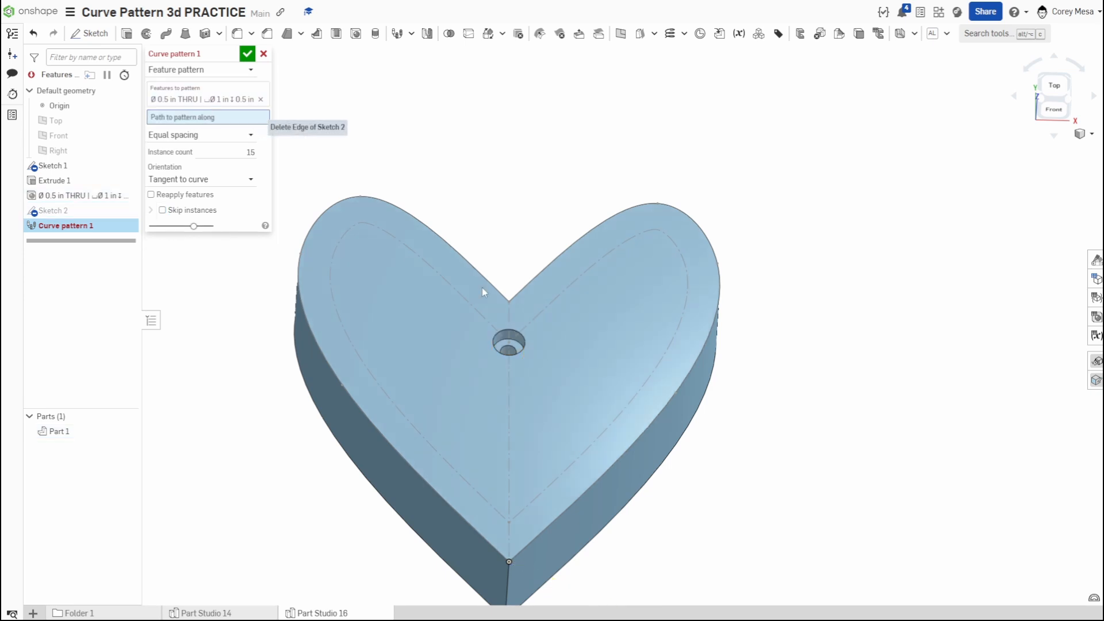
click(567, 296)
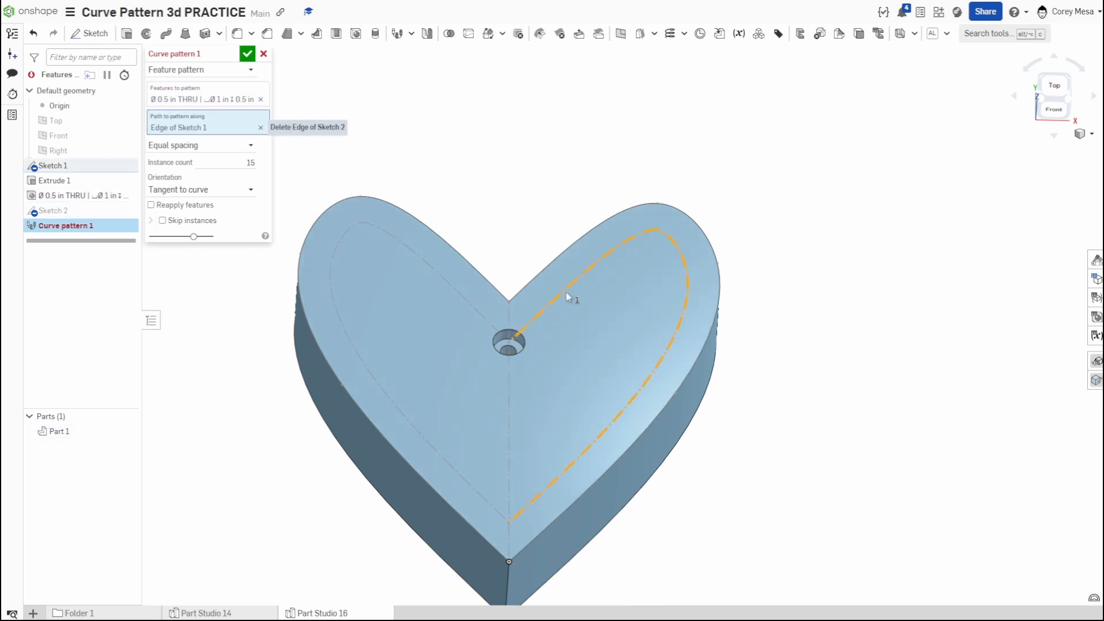
- Set the hole pattern's instance count to 6 after trying the left half of the inner heart curve as an additional path
click(477, 315)
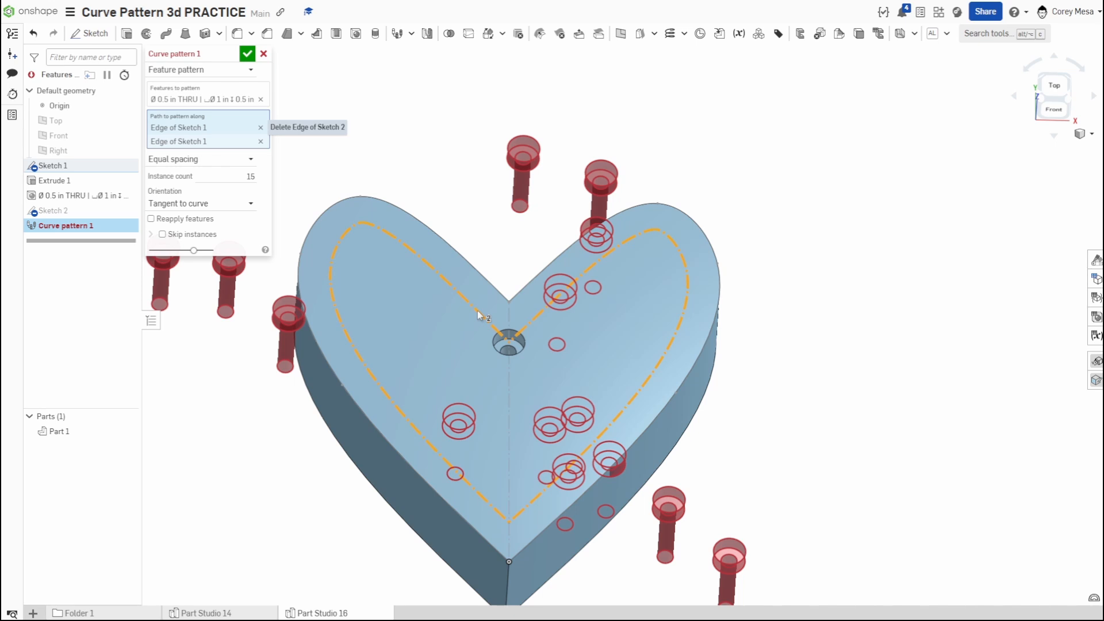
click(478, 313)
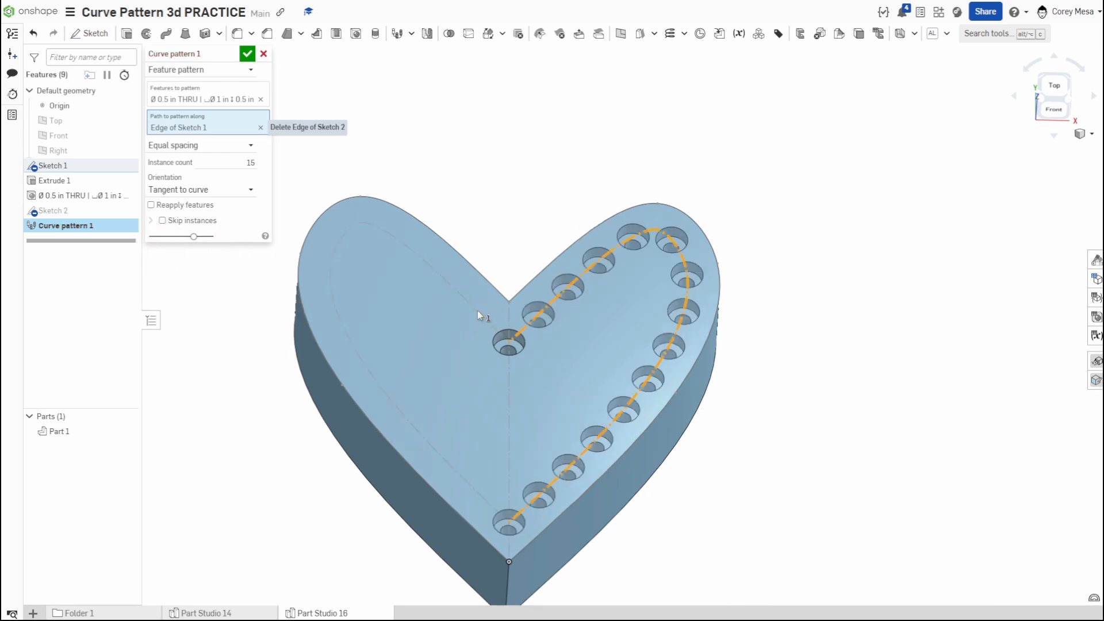
click(232, 163)
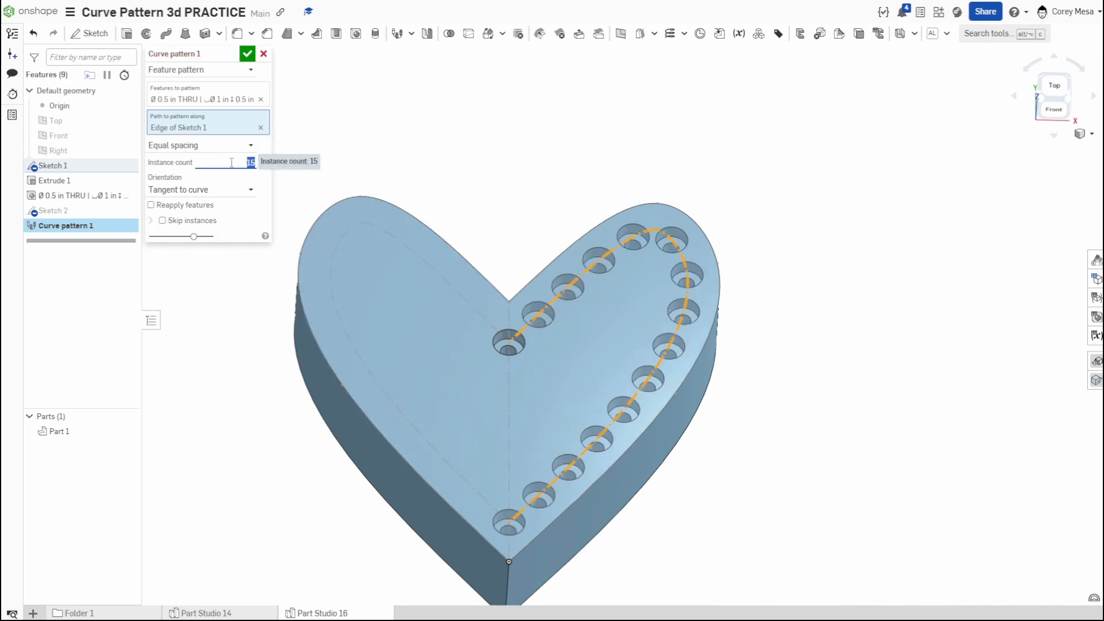
text(6)
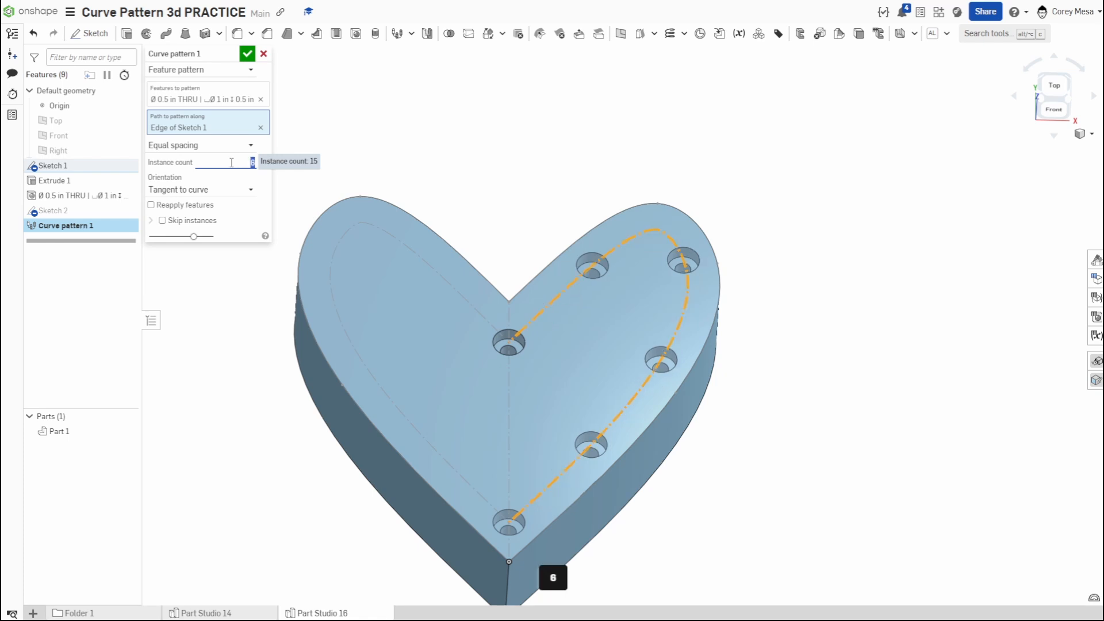
- Try extending the six-instance pattern's path with the left half of the inner heart curve, and remove that curve again
click(475, 310)
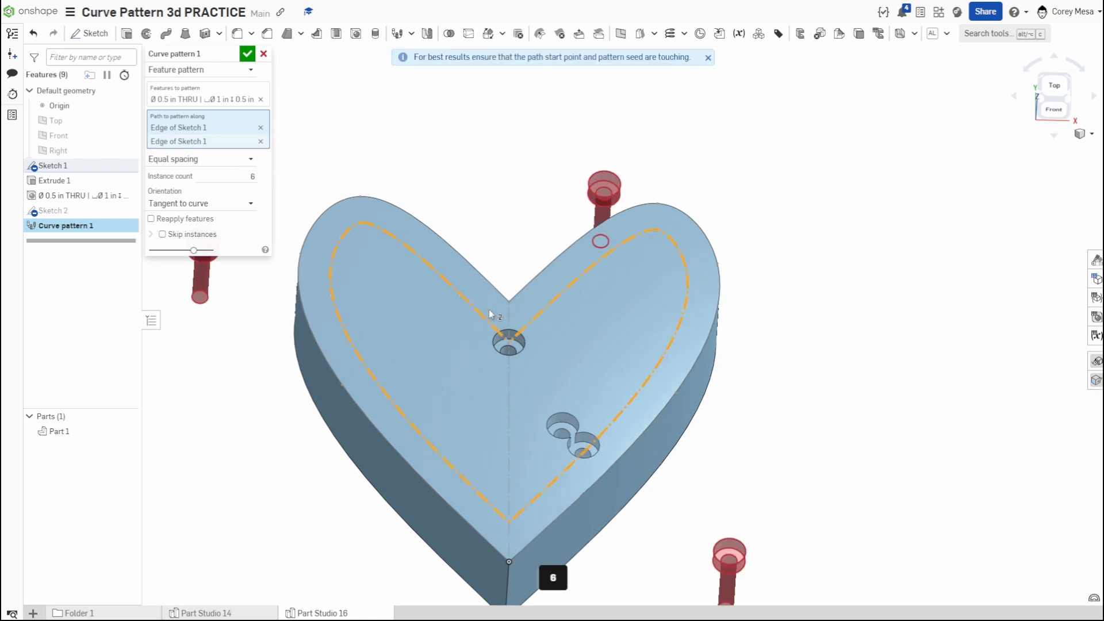
right_drag(349, 234, 452, 372)
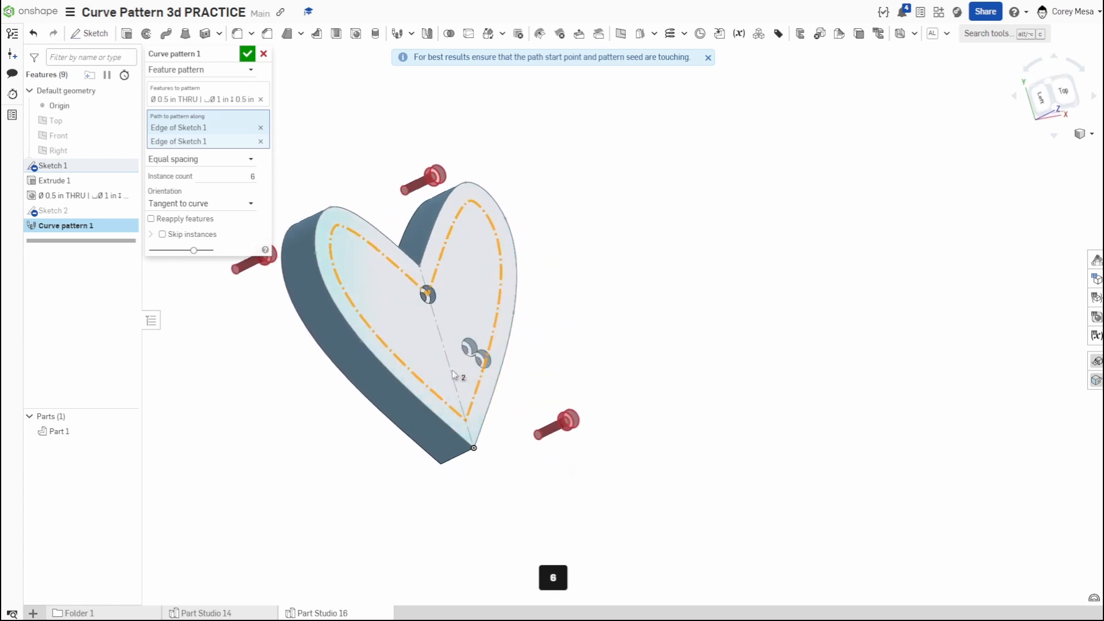
click(409, 280)
right_drag(604, 362, 569, 370)
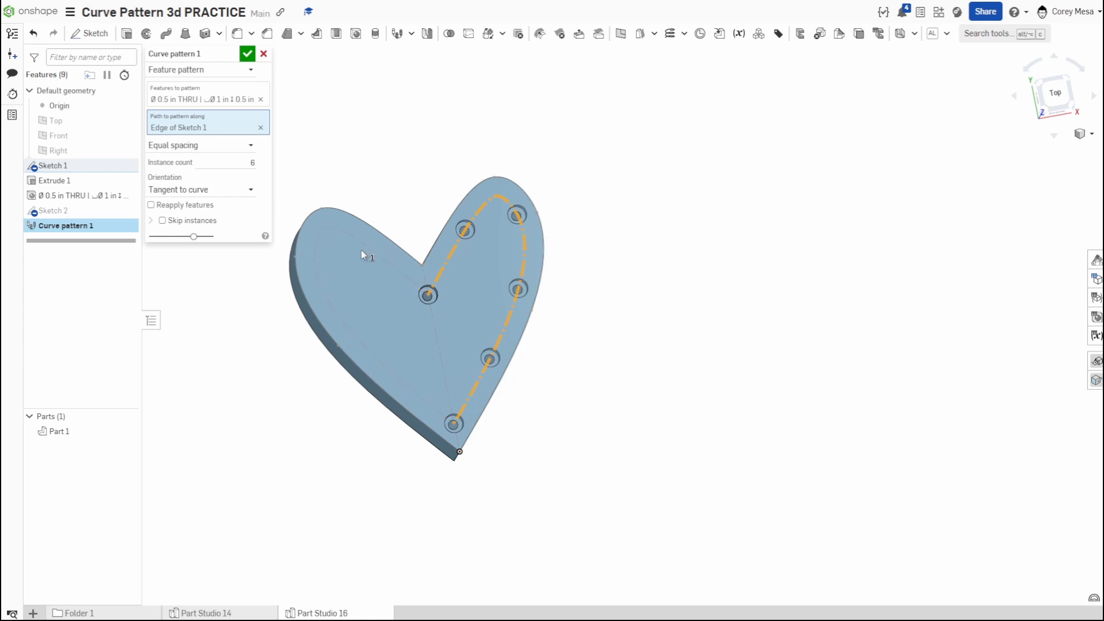
- Enable Skip instances, replace the skipped instances 1 and 7 with instance 5 at the heart's tip, and accept the pattern
scroll(504, 322, up, 2)
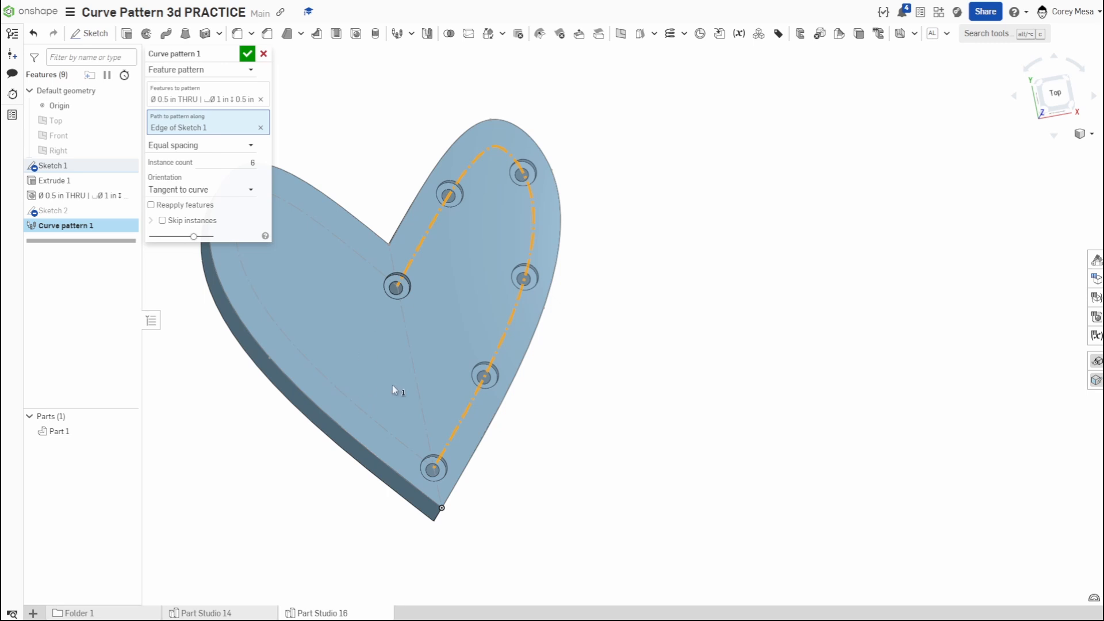
right_drag(562, 402, 562, 372)
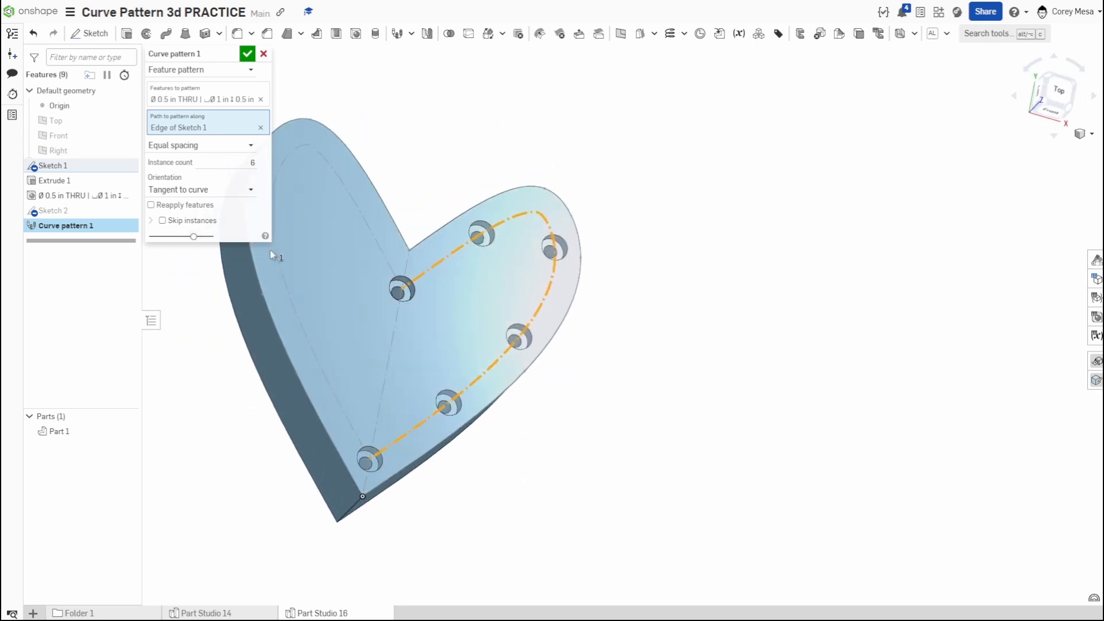
click(163, 221)
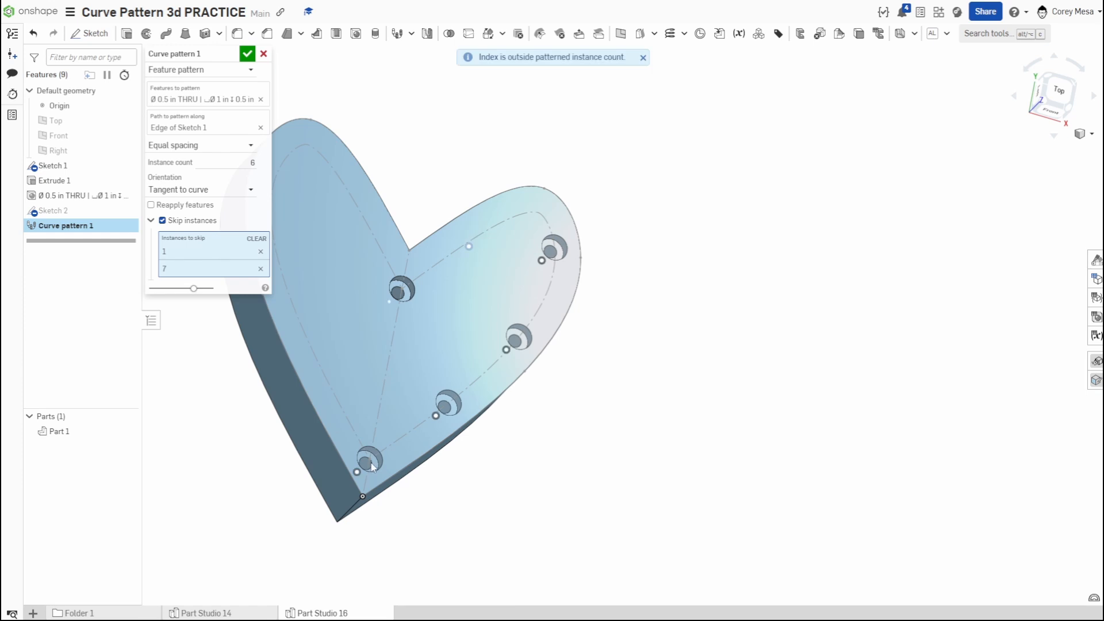
click(260, 251)
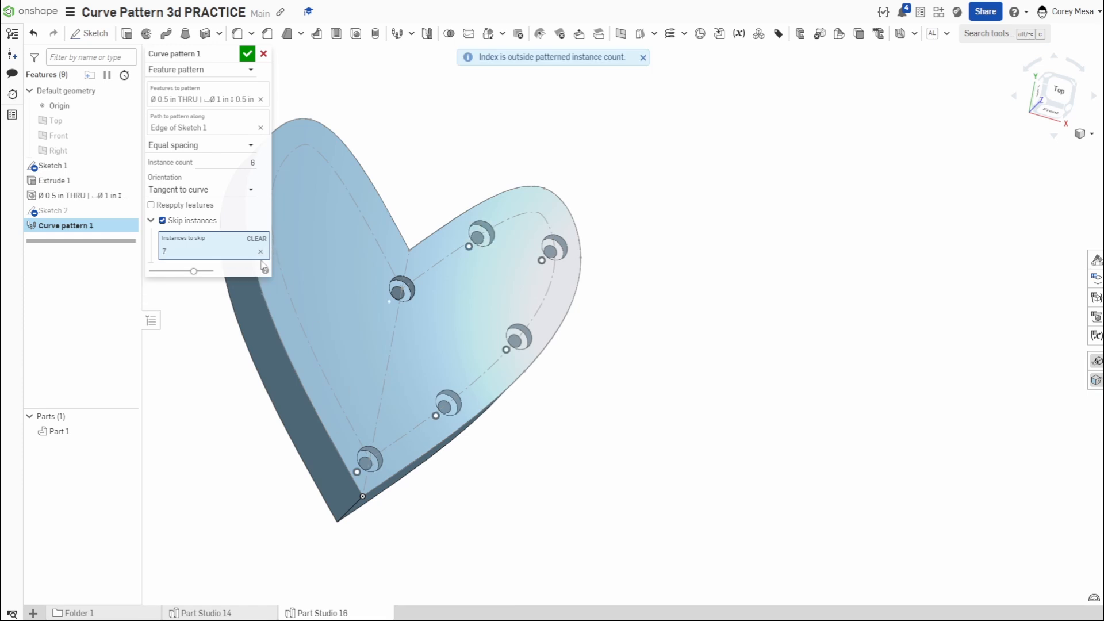
click(260, 252)
click(357, 473)
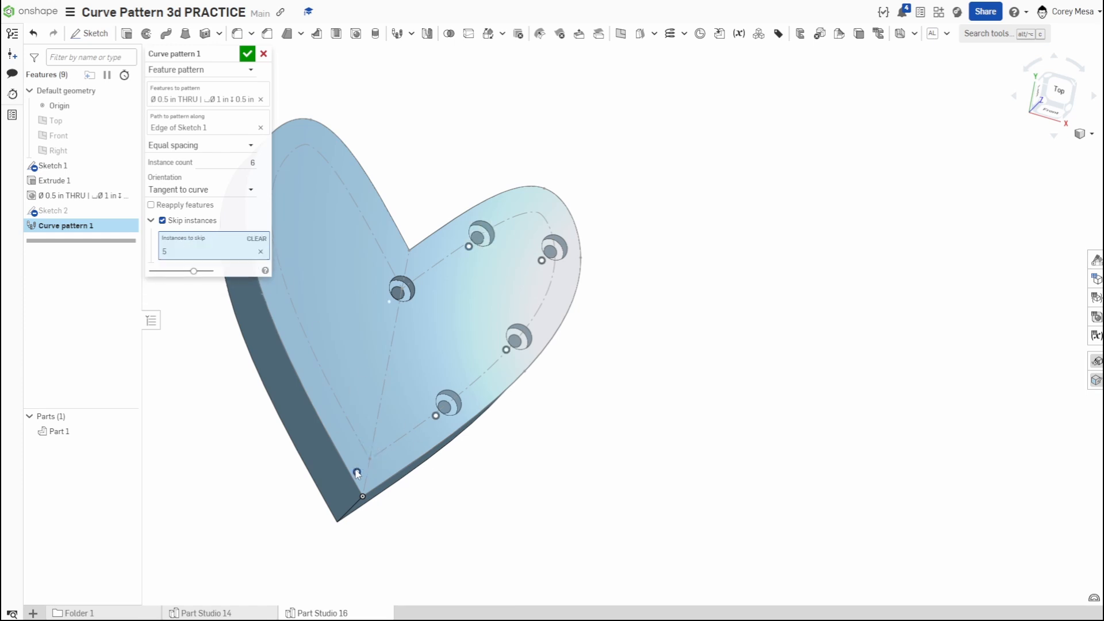
click(247, 54)
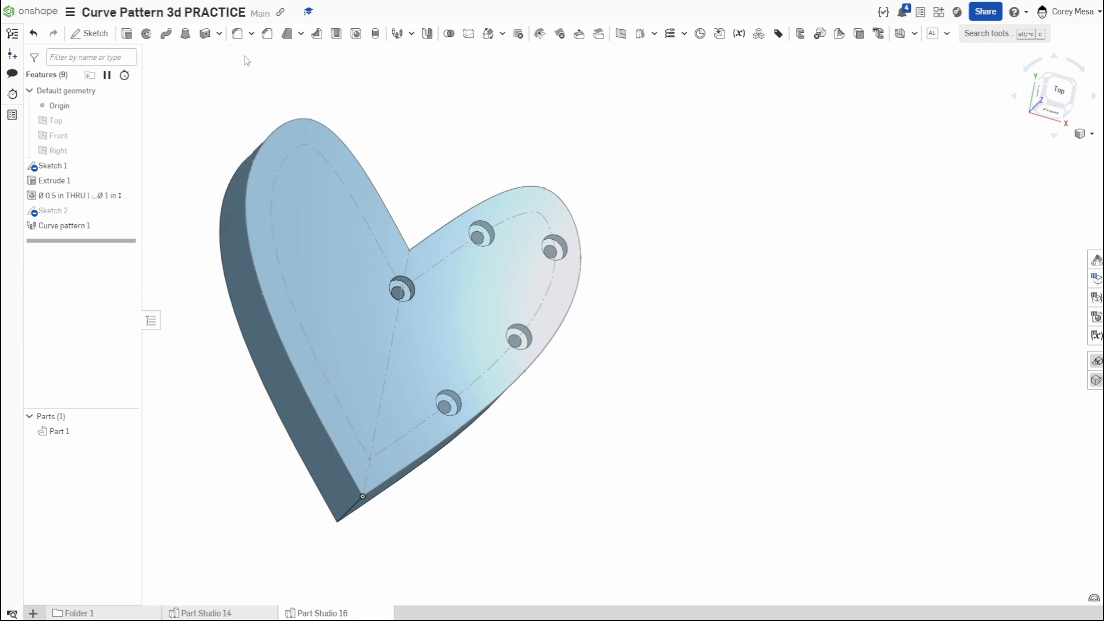
- Start a second curve pattern as a feature pattern of the original counterbore hole
scroll(683, 362, down, 3)
right_drag(683, 362, 673, 350)
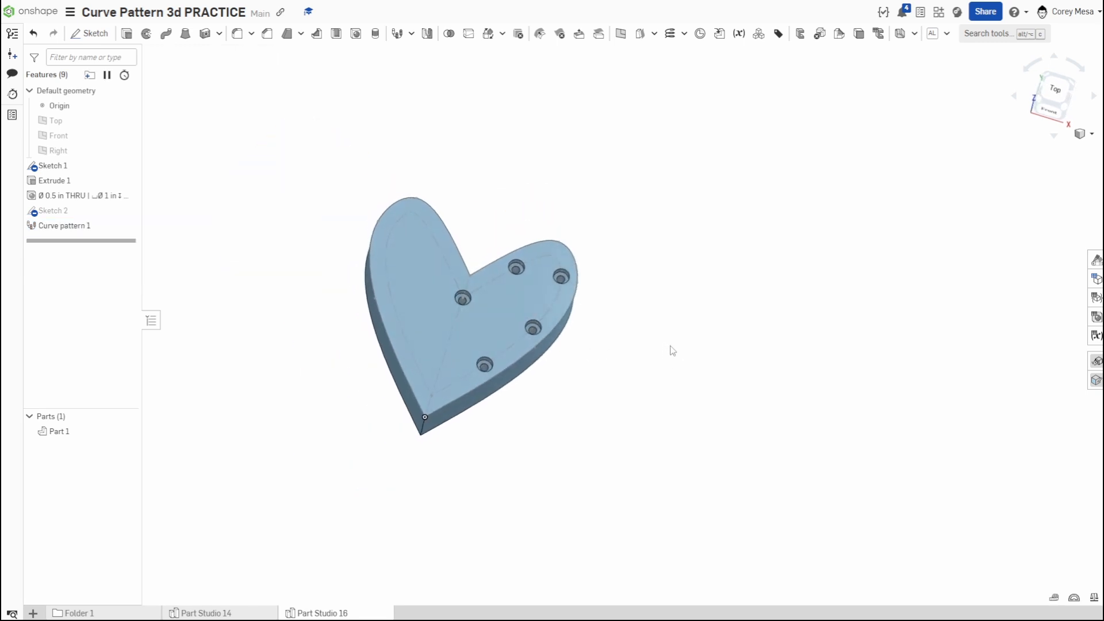
click(397, 33)
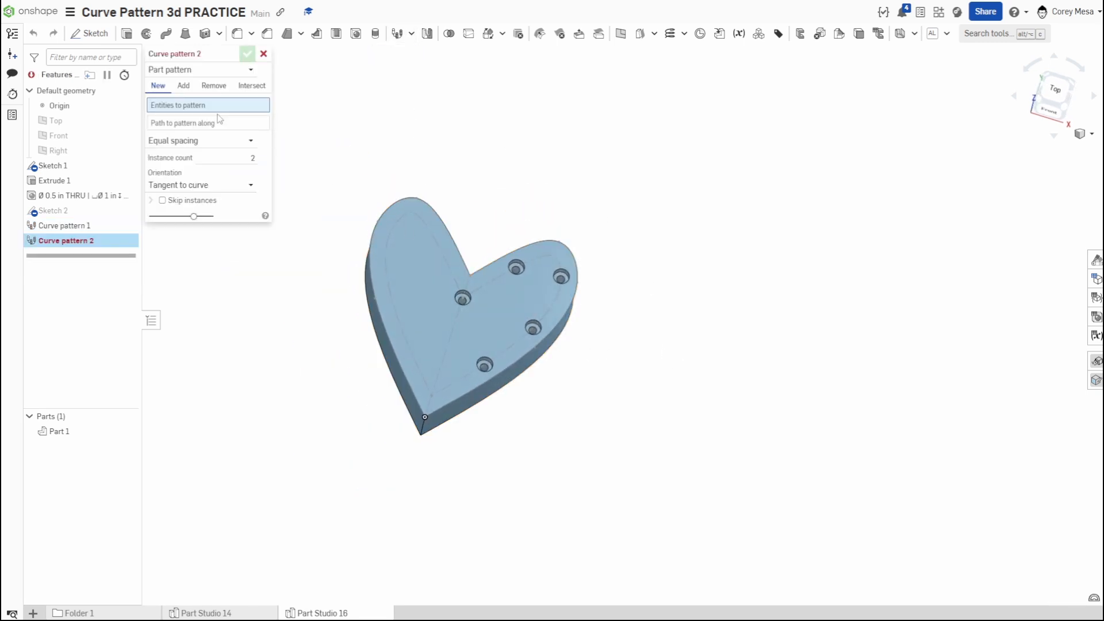
click(194, 69)
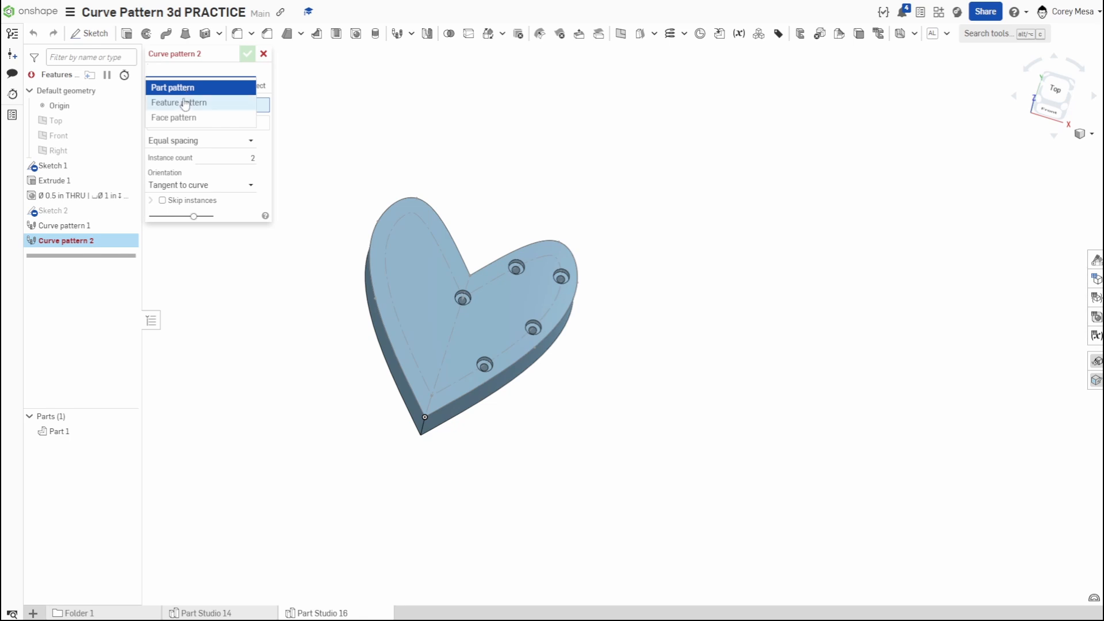
click(190, 98)
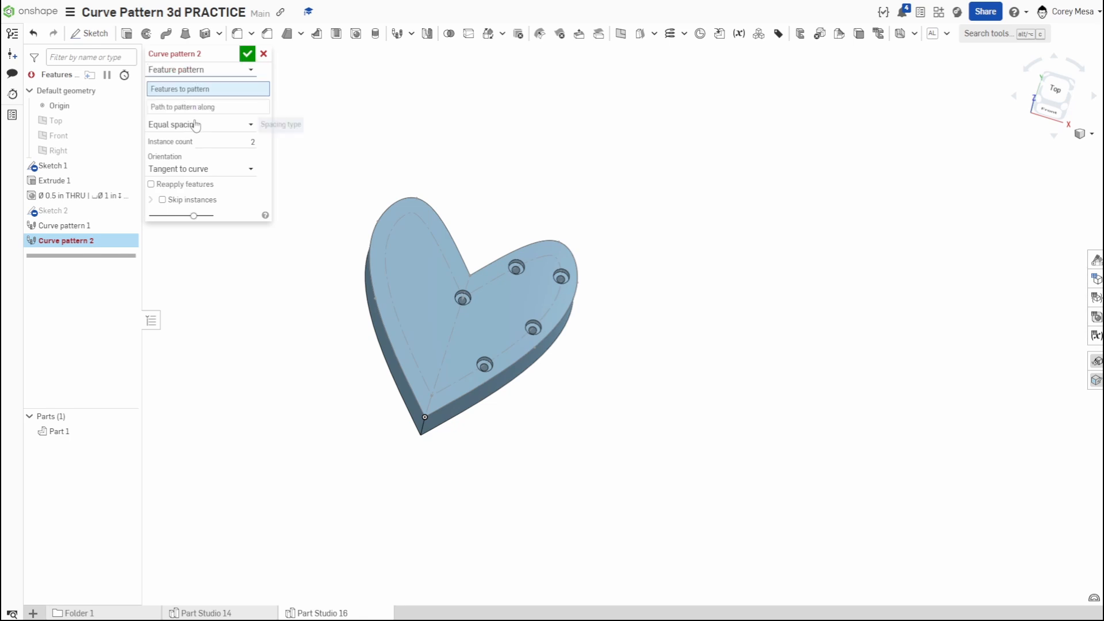
click(67, 196)
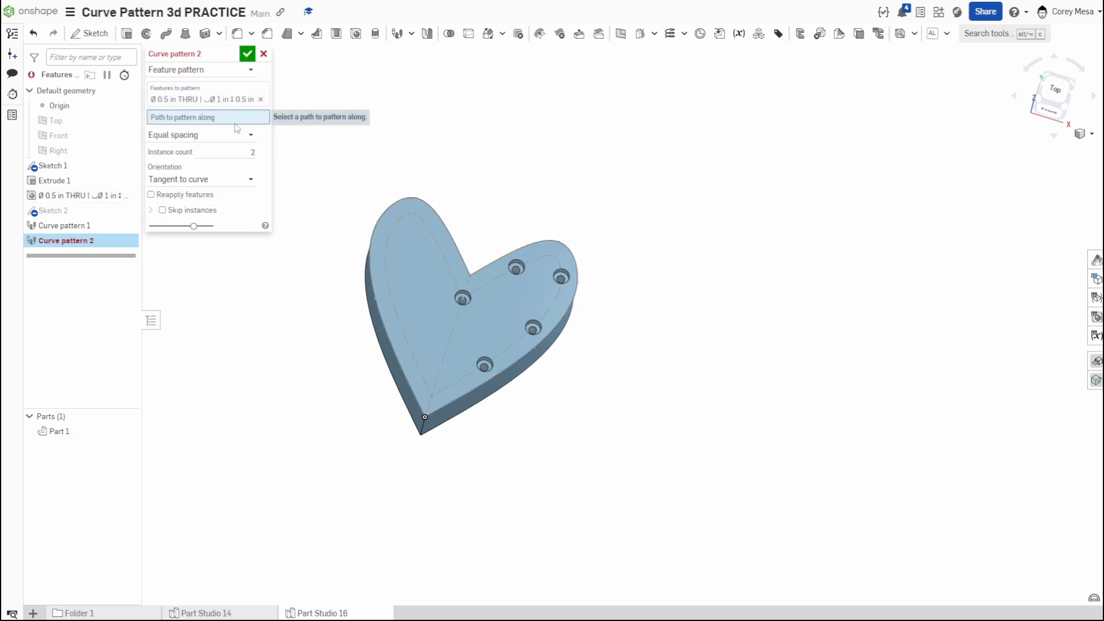
- Pattern the hole along the left half of the inner heart curve with 5 instances and accept it
click(434, 236)
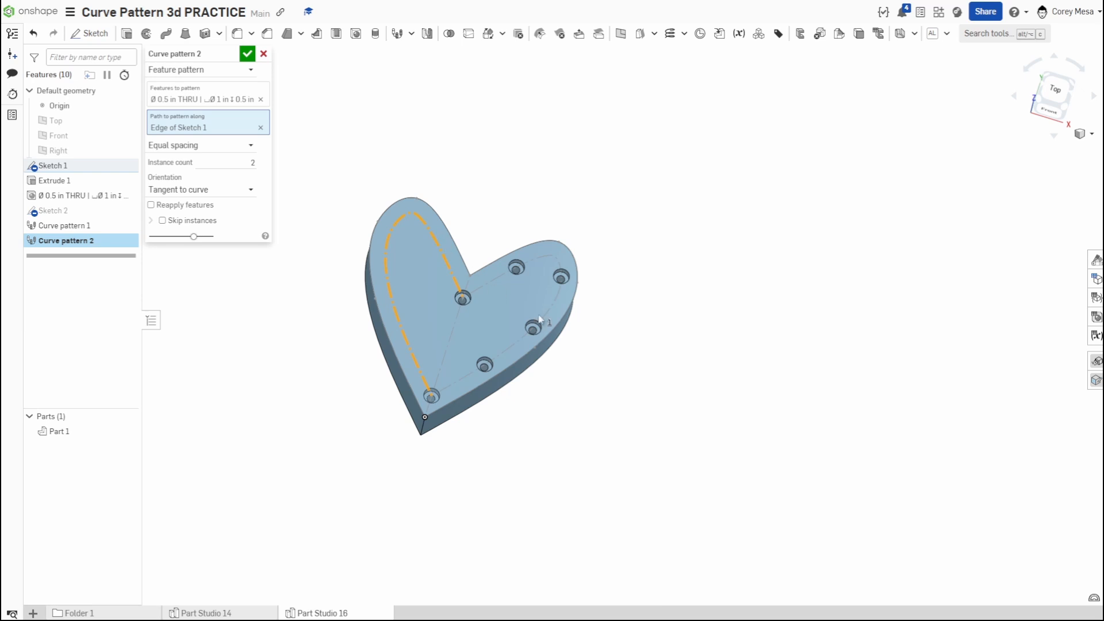
click(249, 160)
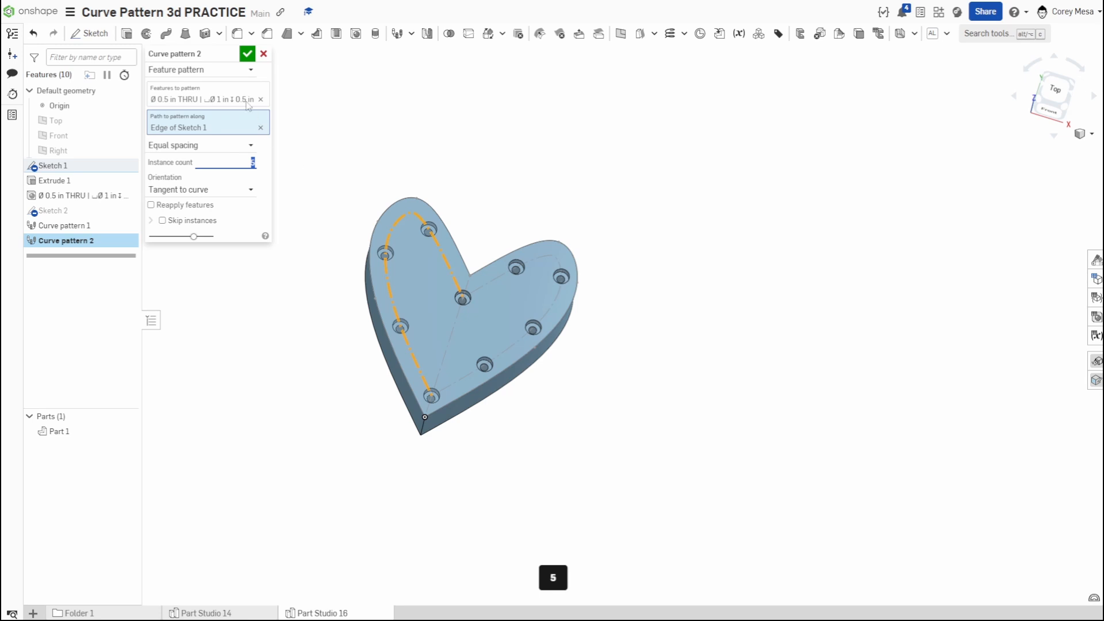
text(5)
click(248, 55)
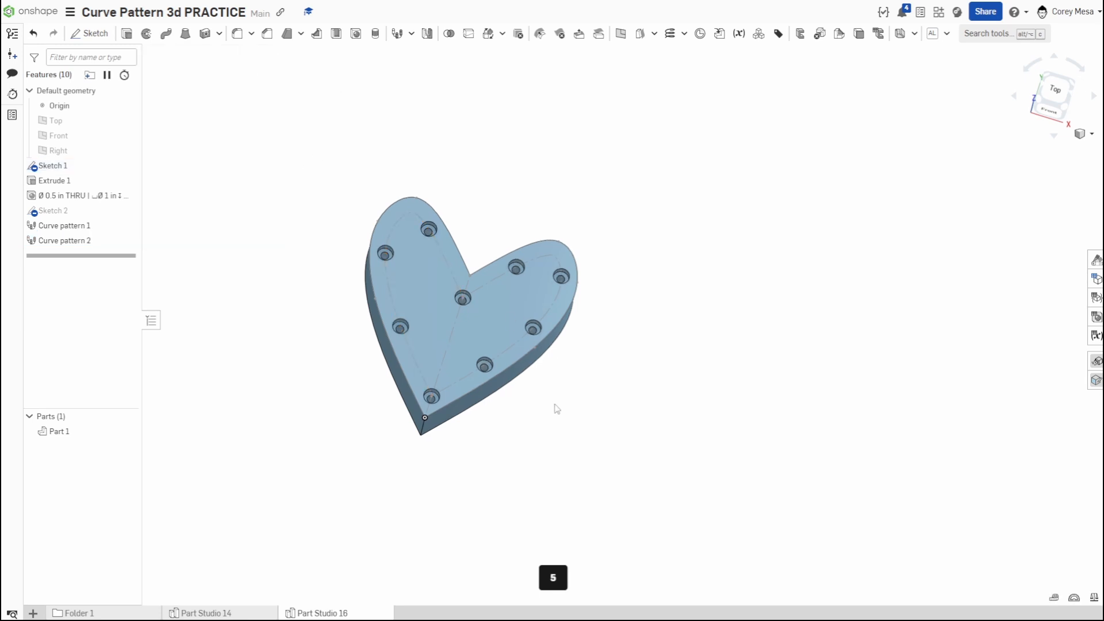
- Examine the patterned counterbore holes around the heart from several angles, especially the hole at the tip
right_drag(555, 405, 567, 423)
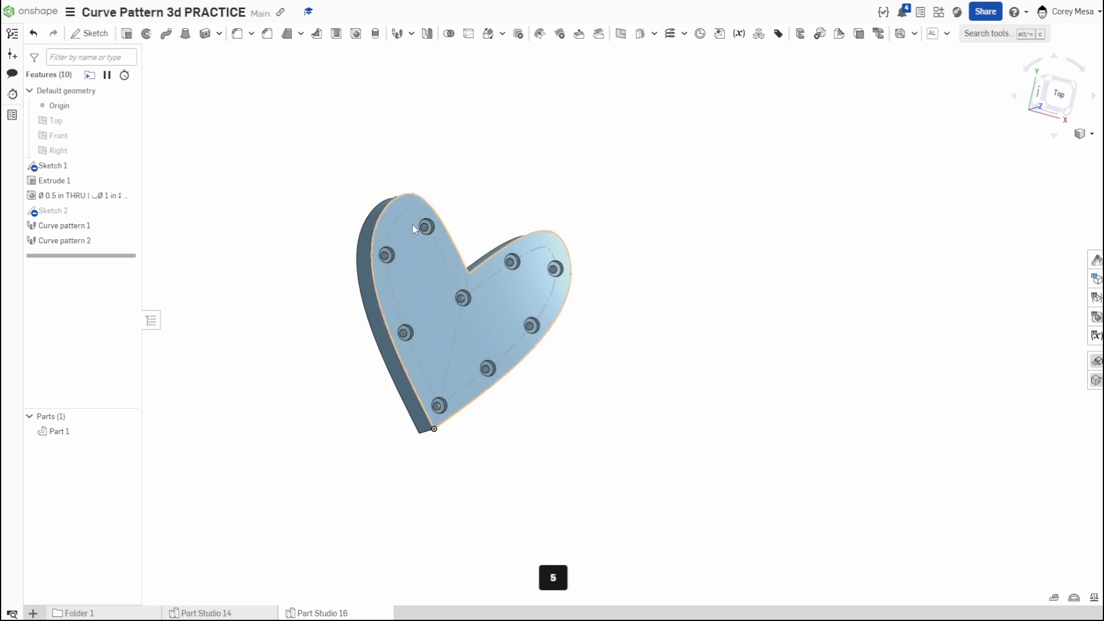
right_drag(540, 406, 491, 330)
scroll(369, 383, up, 5)
scroll(424, 337, up, 3)
scroll(492, 332, down, 4)
scroll(492, 348, down, 3)
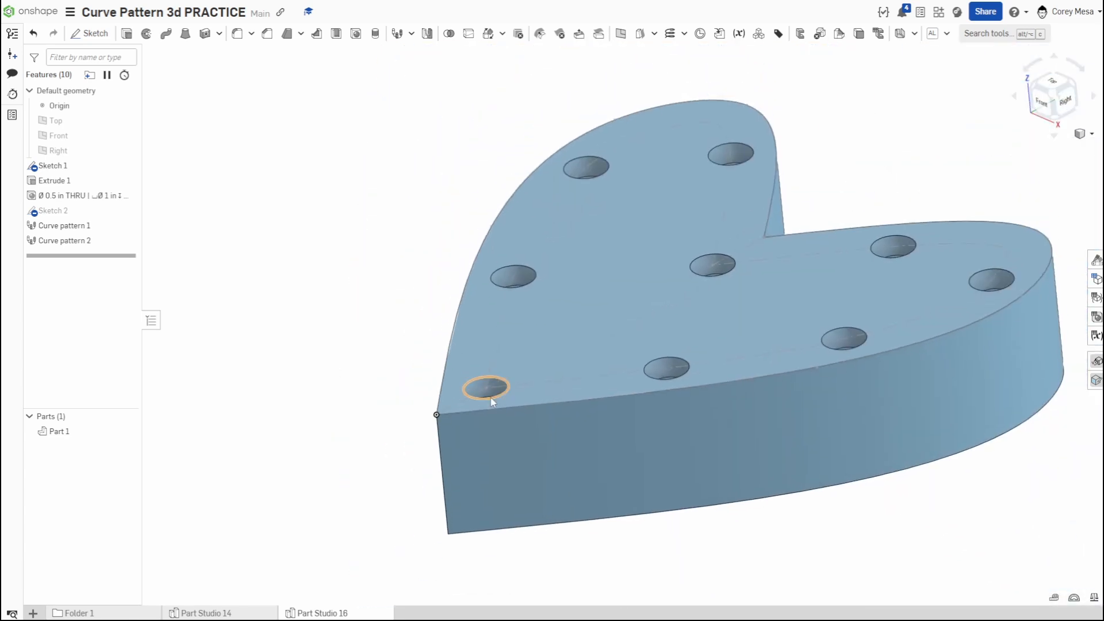
right_drag(491, 415, 485, 387)
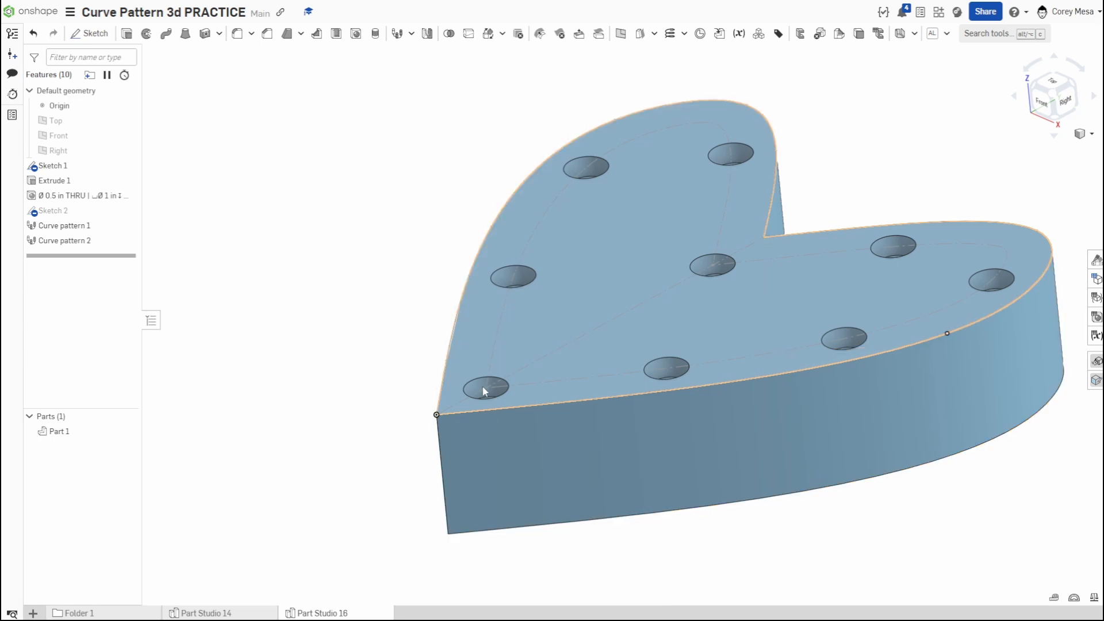
- Start a new sketch on the Front plane and view it straight on
scroll(523, 424, up, 3)
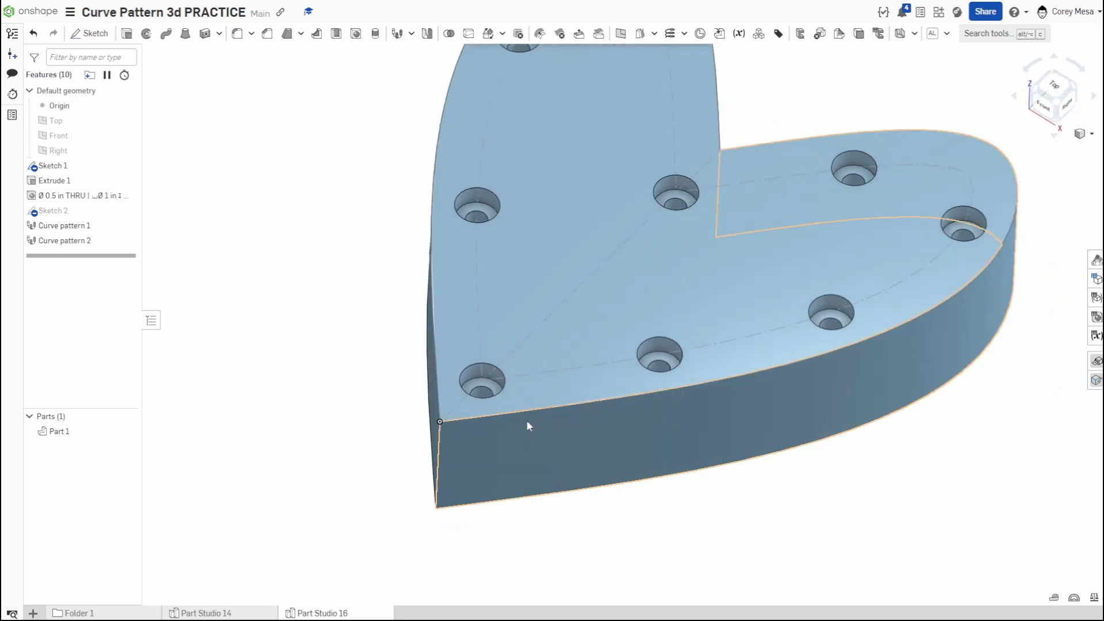
scroll(526, 421, down, 4)
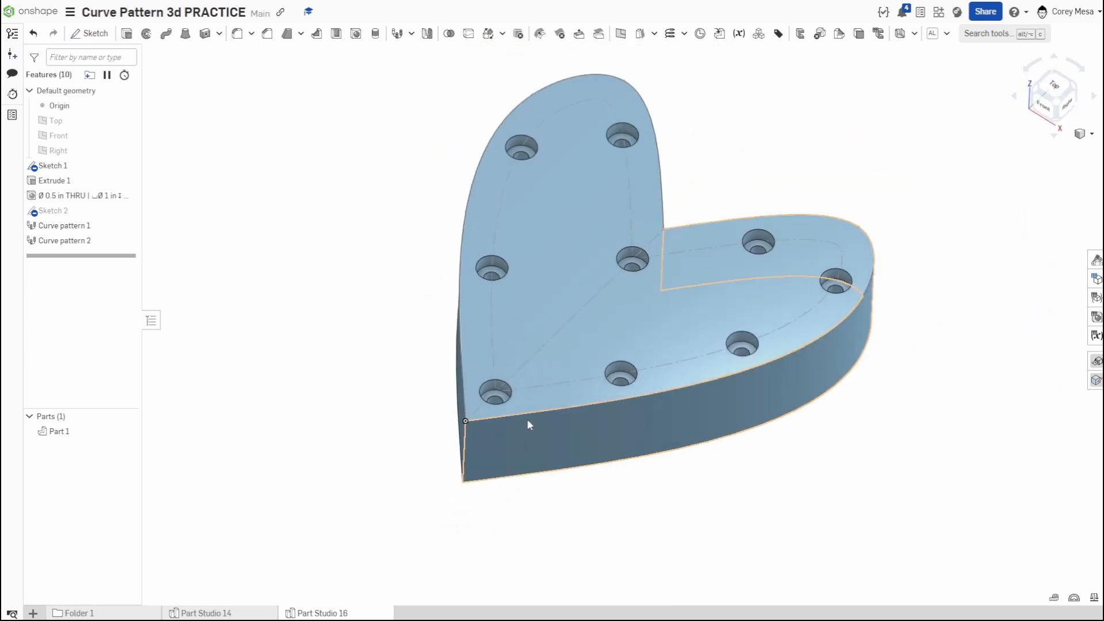
click(1054, 83)
key(shift+1)
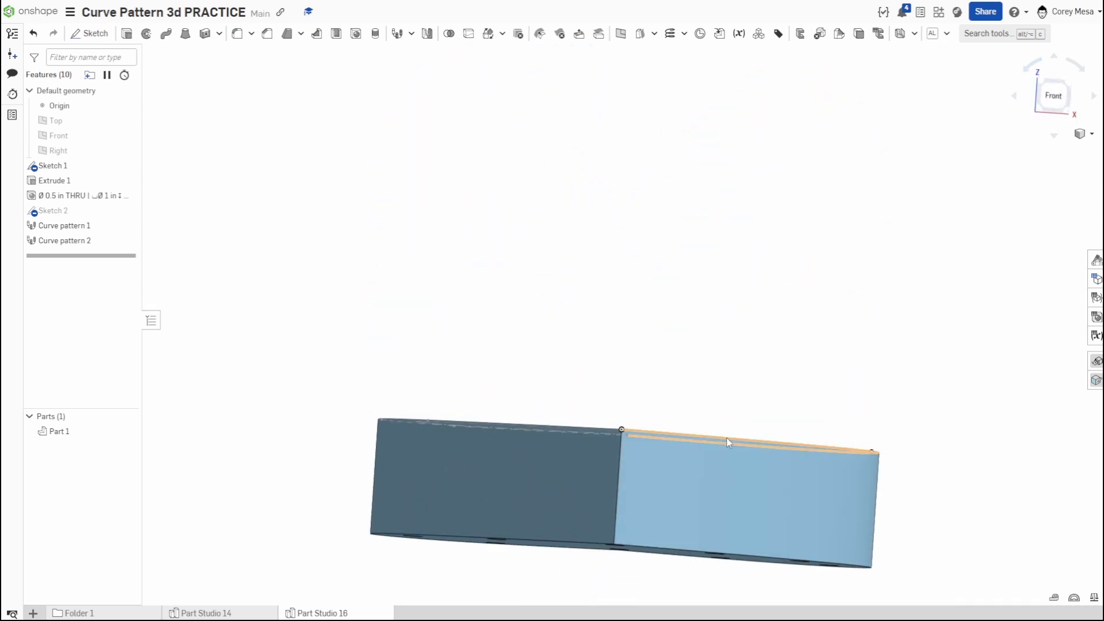
key(n)
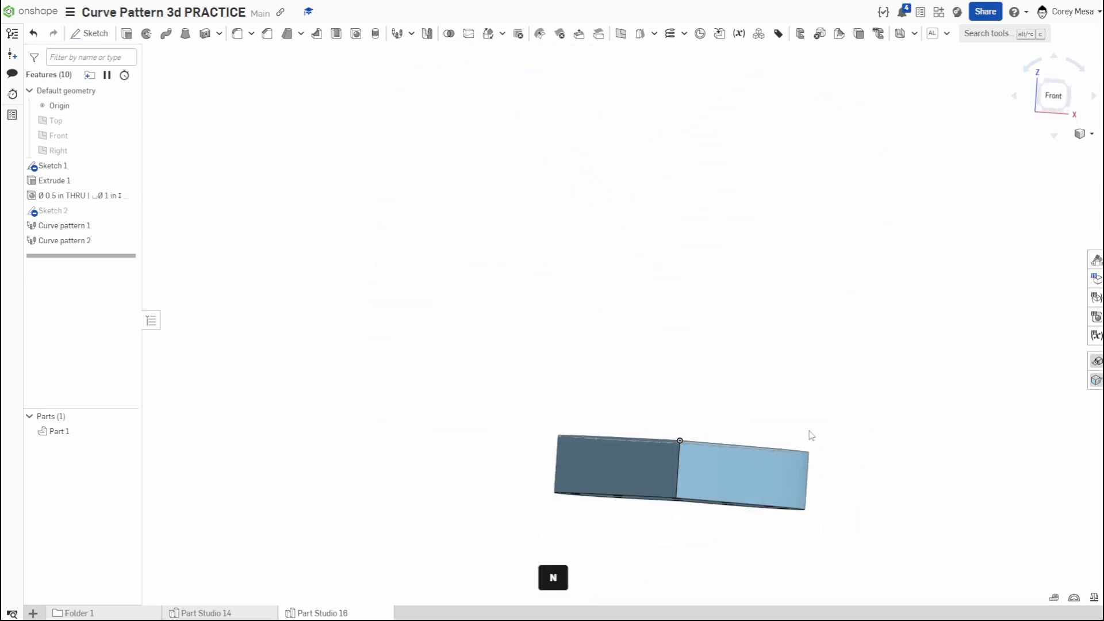
key(p)
click(708, 398)
key(shift+s)
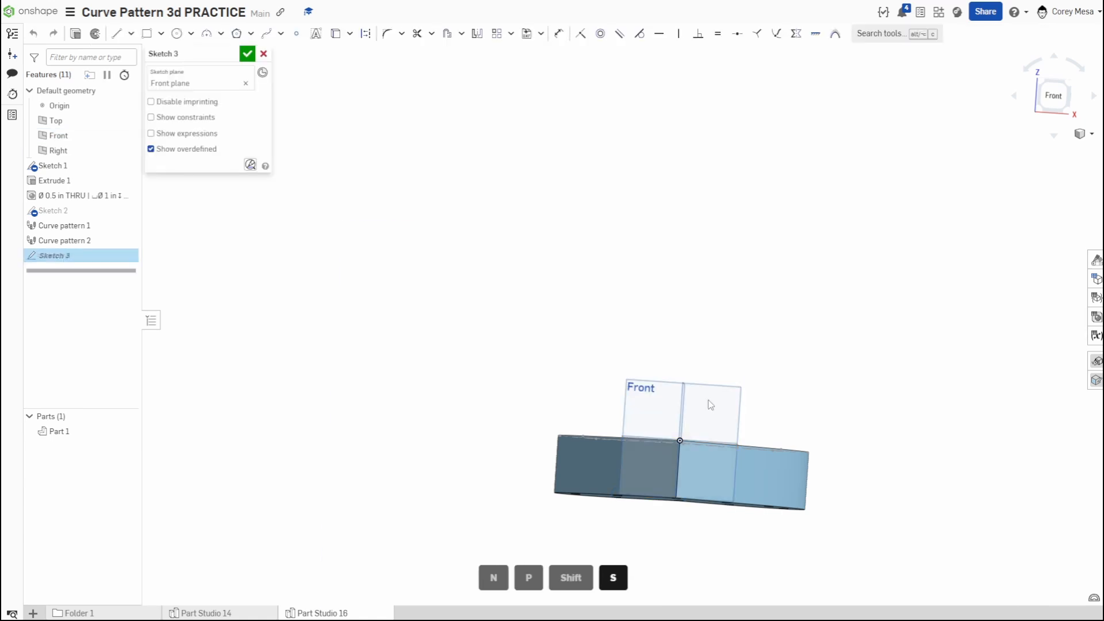
key(n)
key(c)
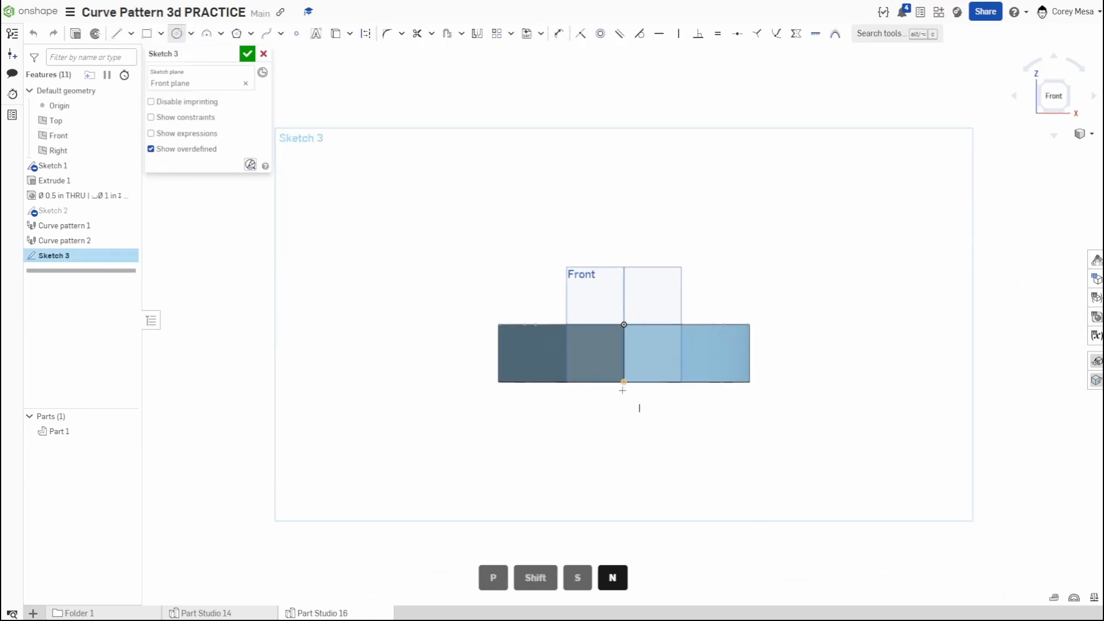
click(624, 421)
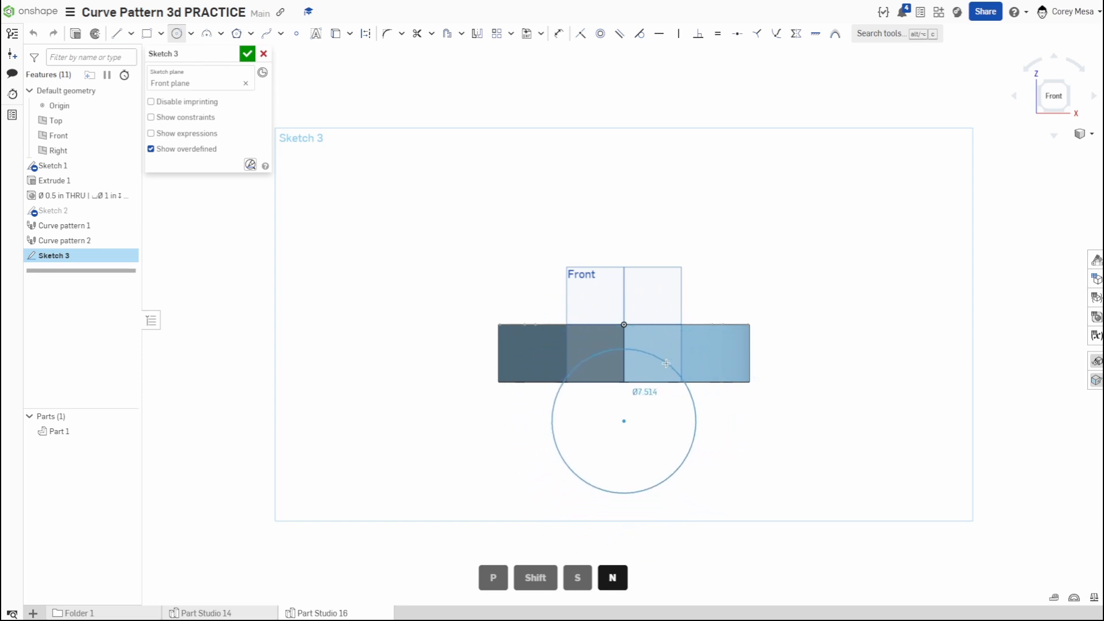
key(Escape)
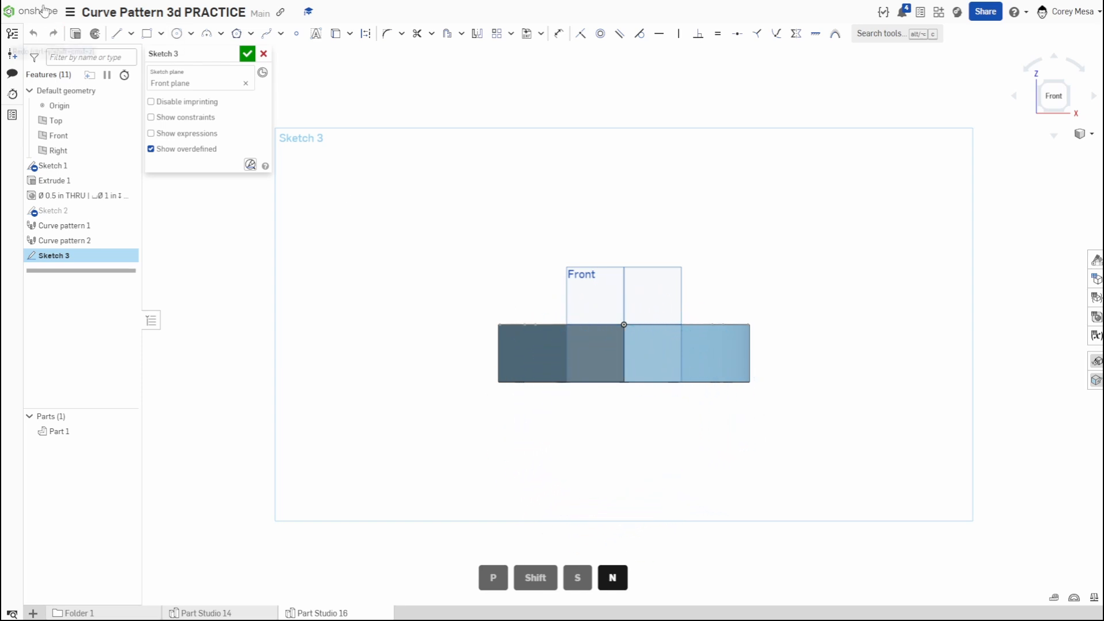
click(221, 33)
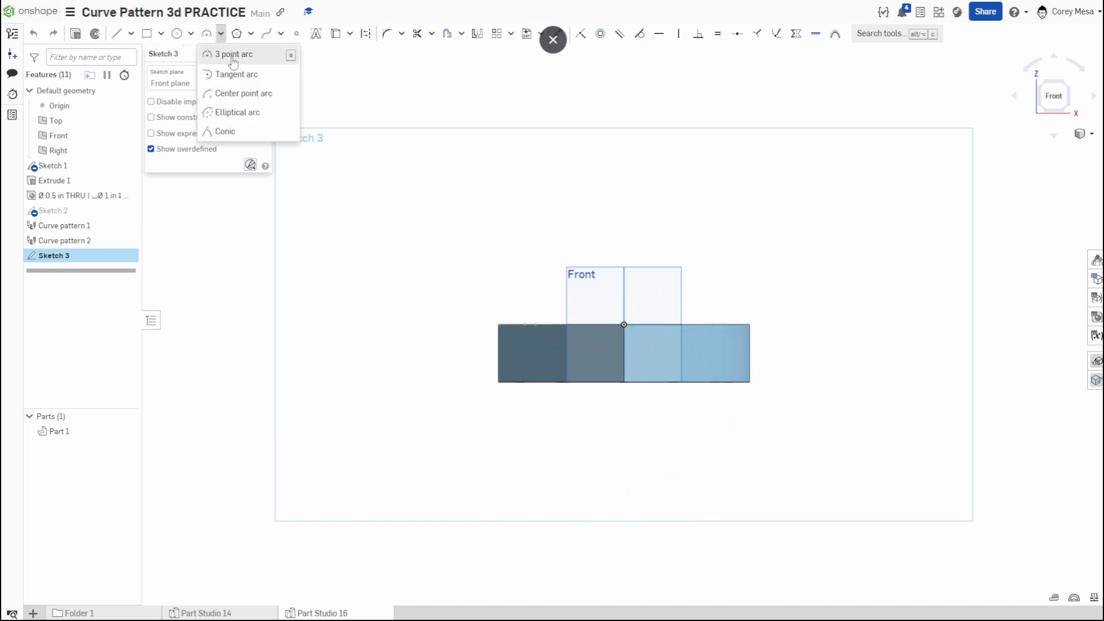
click(233, 93)
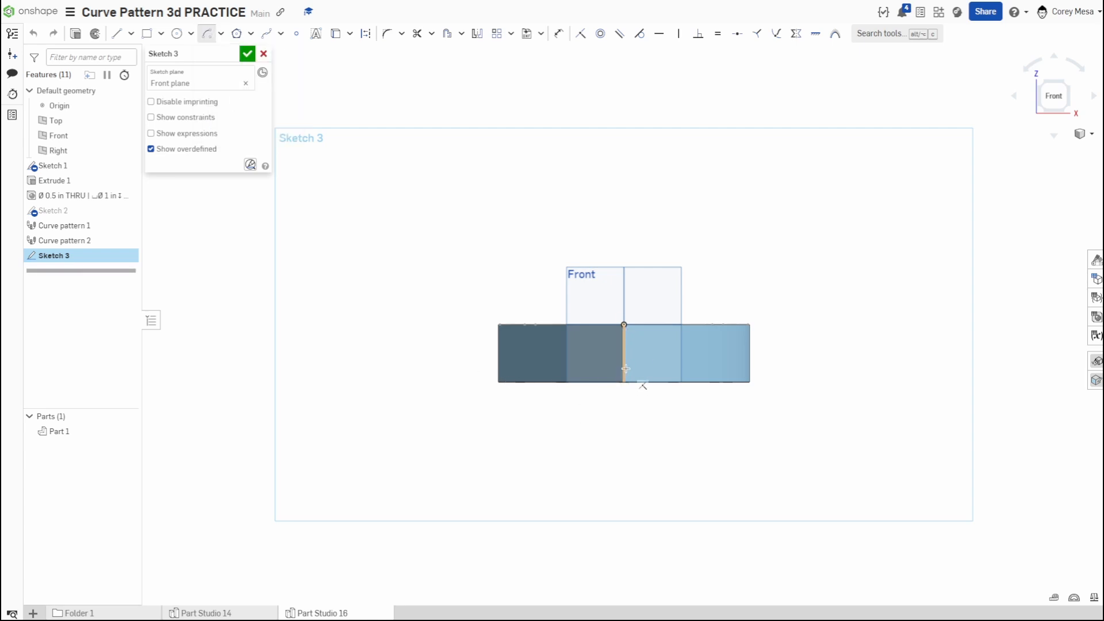
click(624, 324)
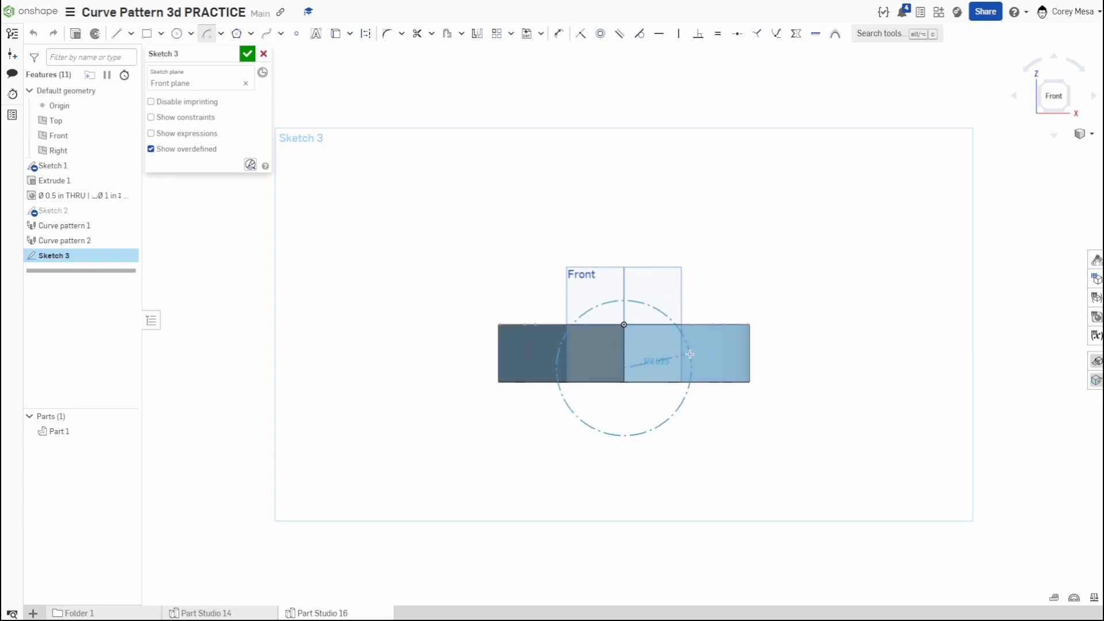
key(Escape)
- Sketch a 3-point arc about 23 in wide across the heart's front profile, with its peak just below the top face
click(220, 34)
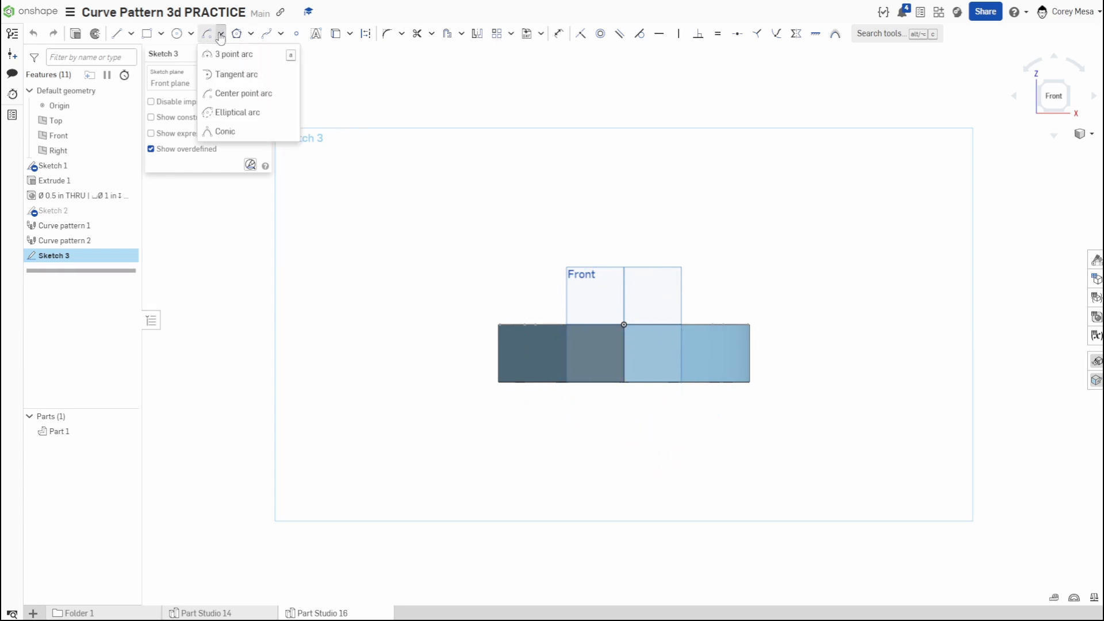
click(241, 52)
click(383, 388)
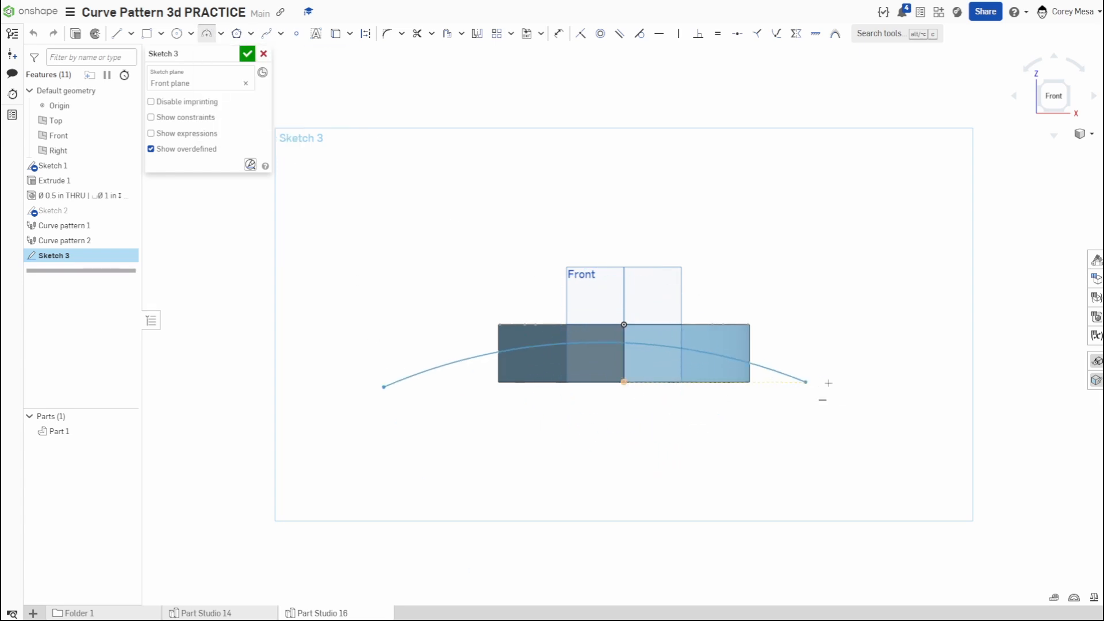
click(908, 397)
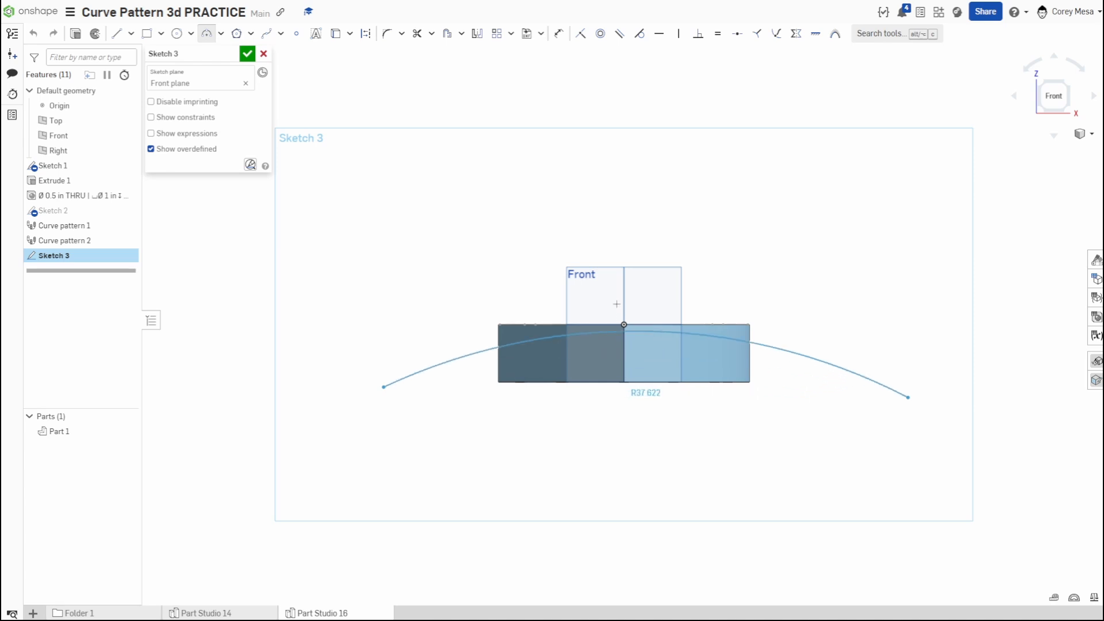
click(619, 274)
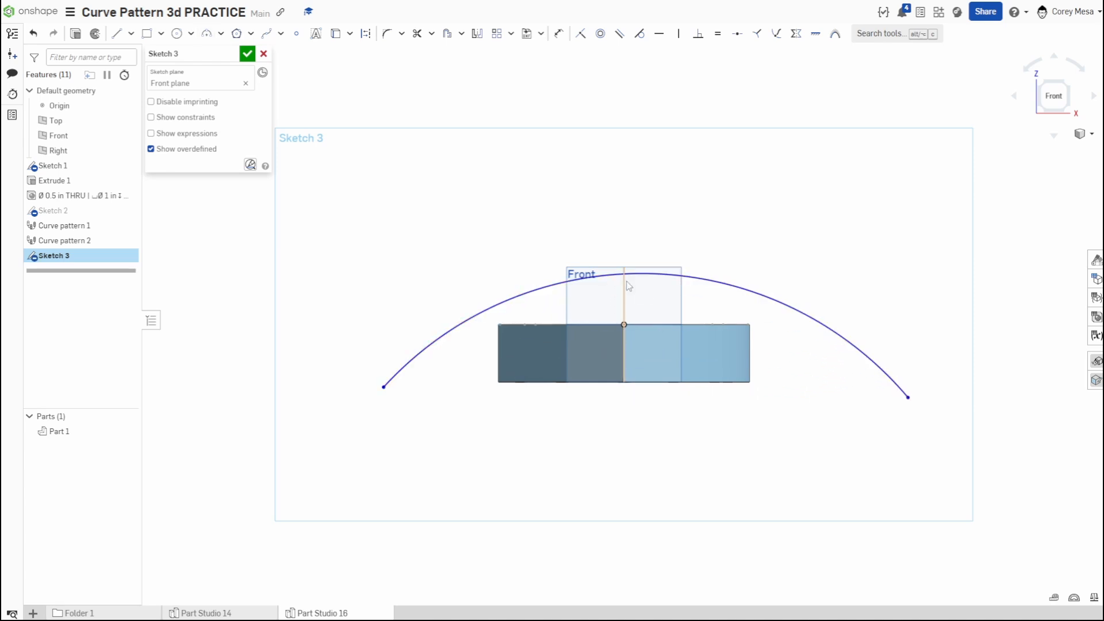
drag(647, 283, 656, 336)
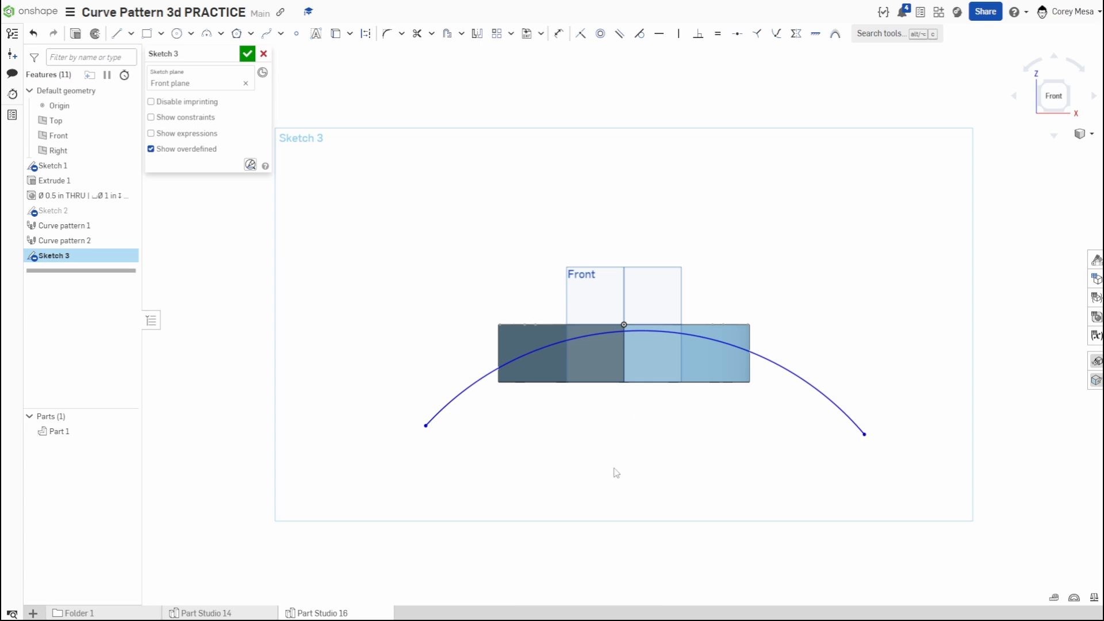
- Constrain the arc's centre point vertically in line with the origin
scroll(731, 453, down, 4)
click(691, 520)
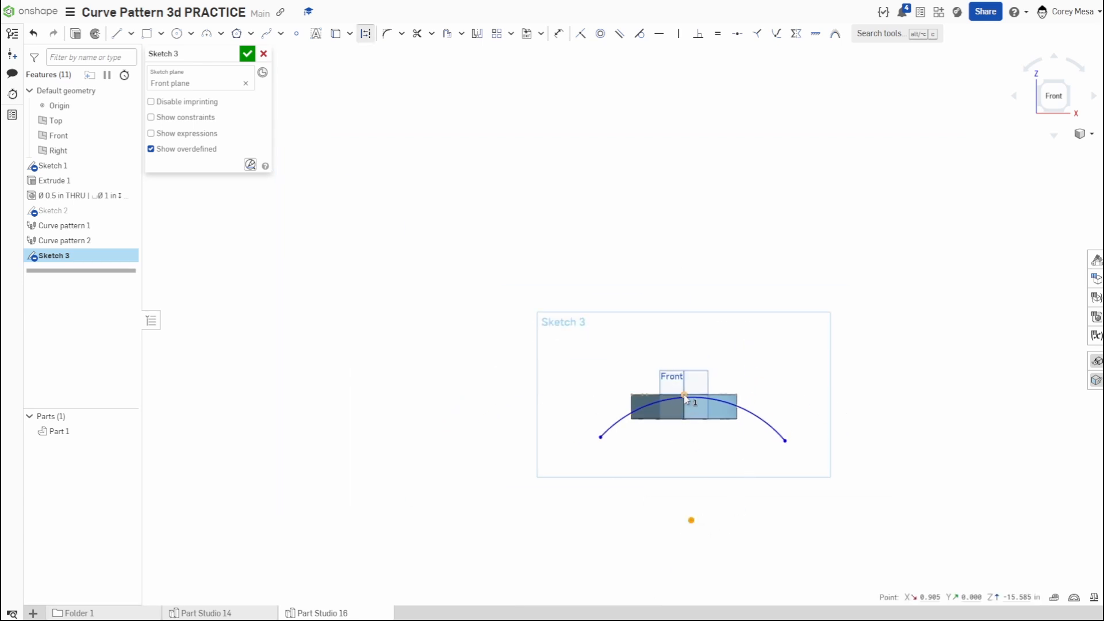
key(v)
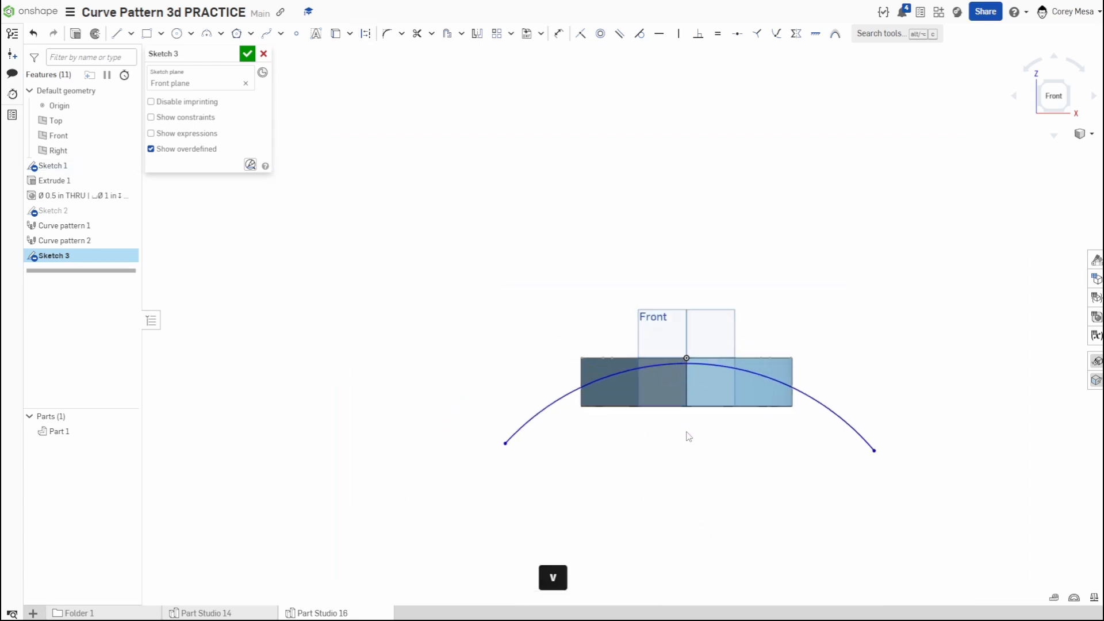
- Close the profile above the heart with three lines about 10, 21 and 10 in long joining the arc's endpoints
key(l)
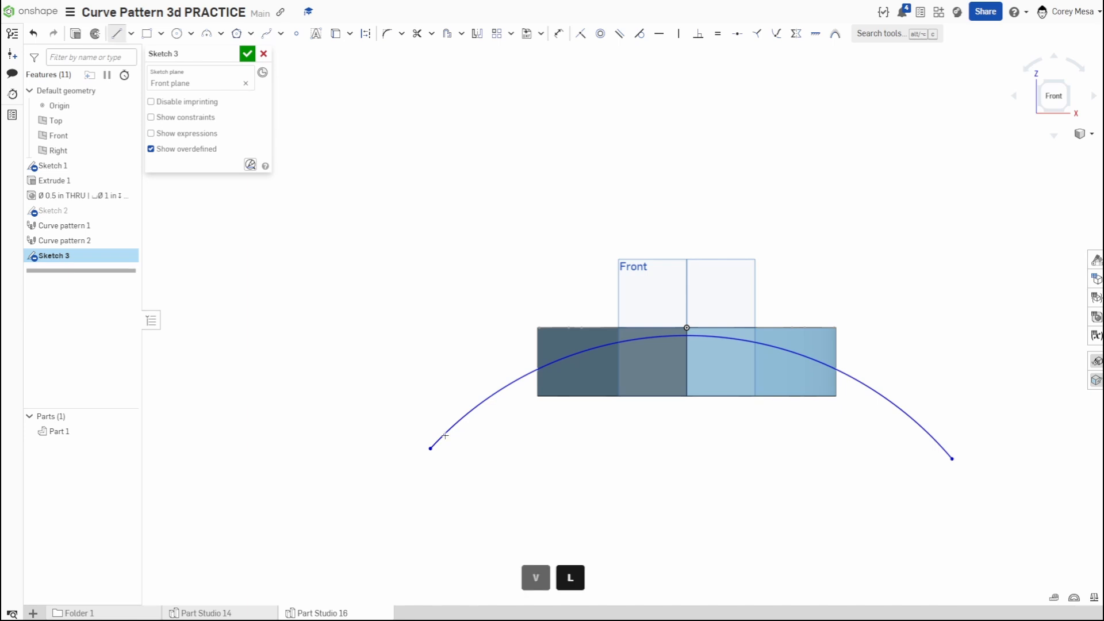
click(430, 448)
click(522, 236)
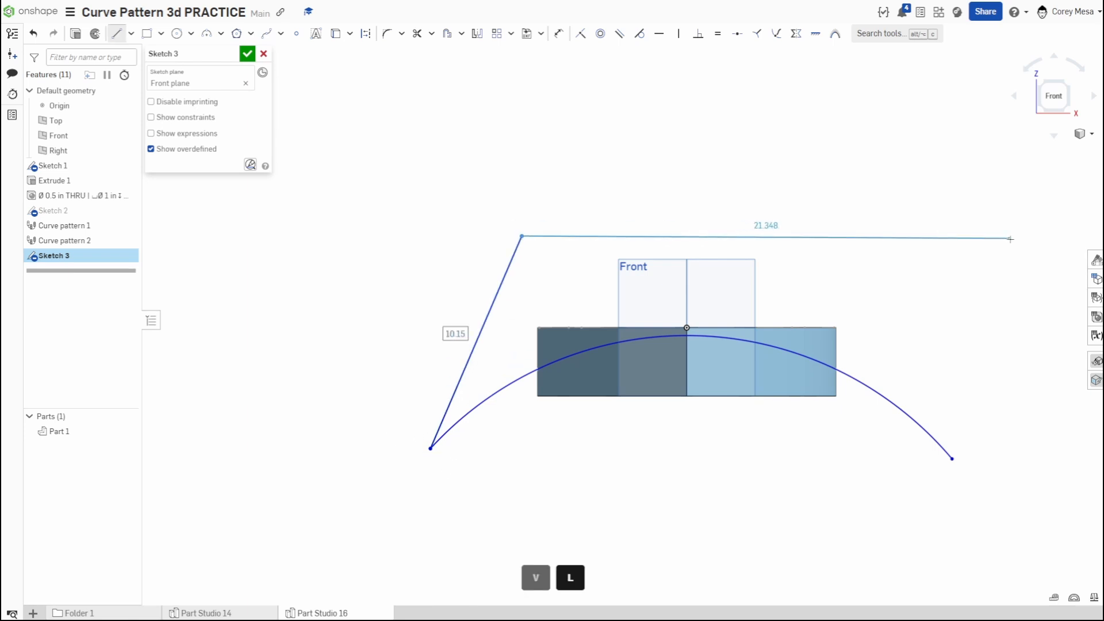
click(1012, 236)
click(952, 459)
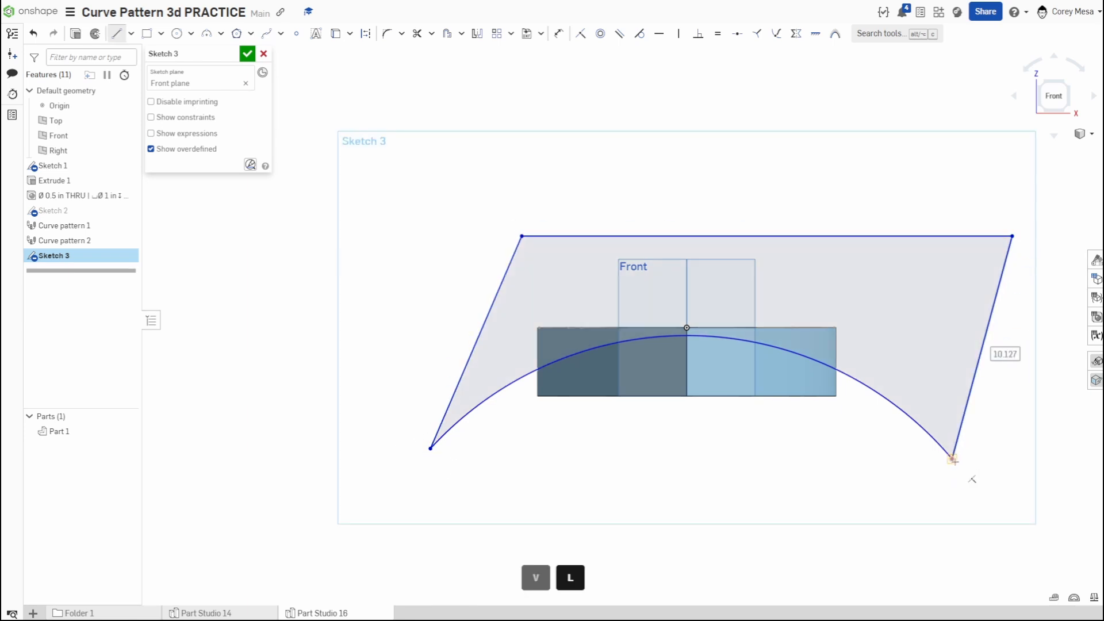
key(Escape)
- Extrude the closed region as a removal through the whole heart to give it a curved top, and accept it
click(935, 298)
key(shift+e)
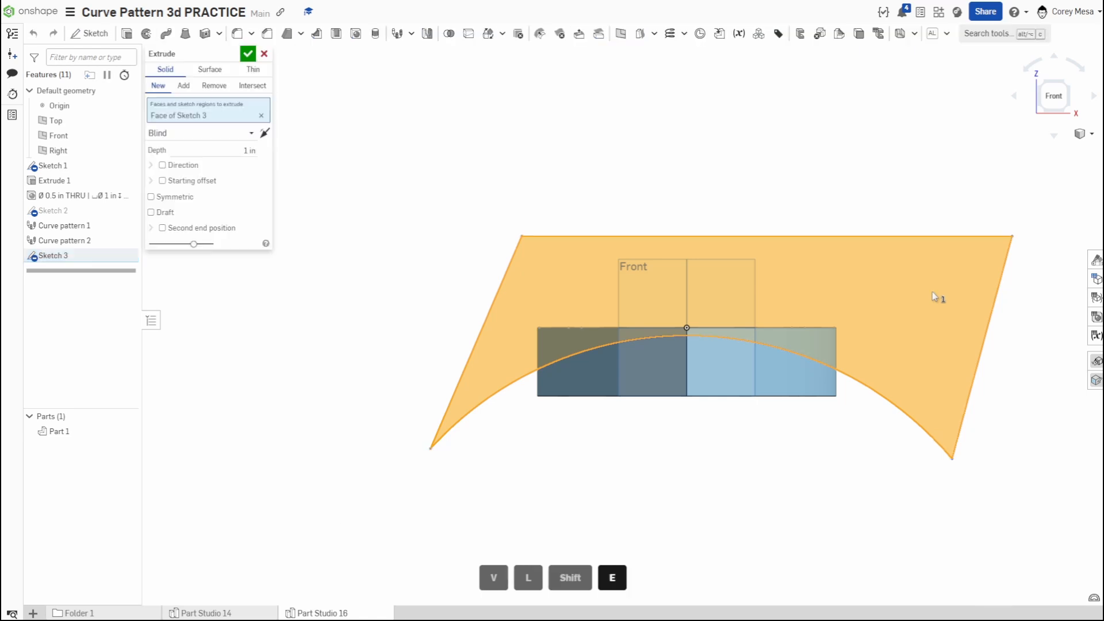
click(213, 89)
right_drag(741, 360, 671, 375)
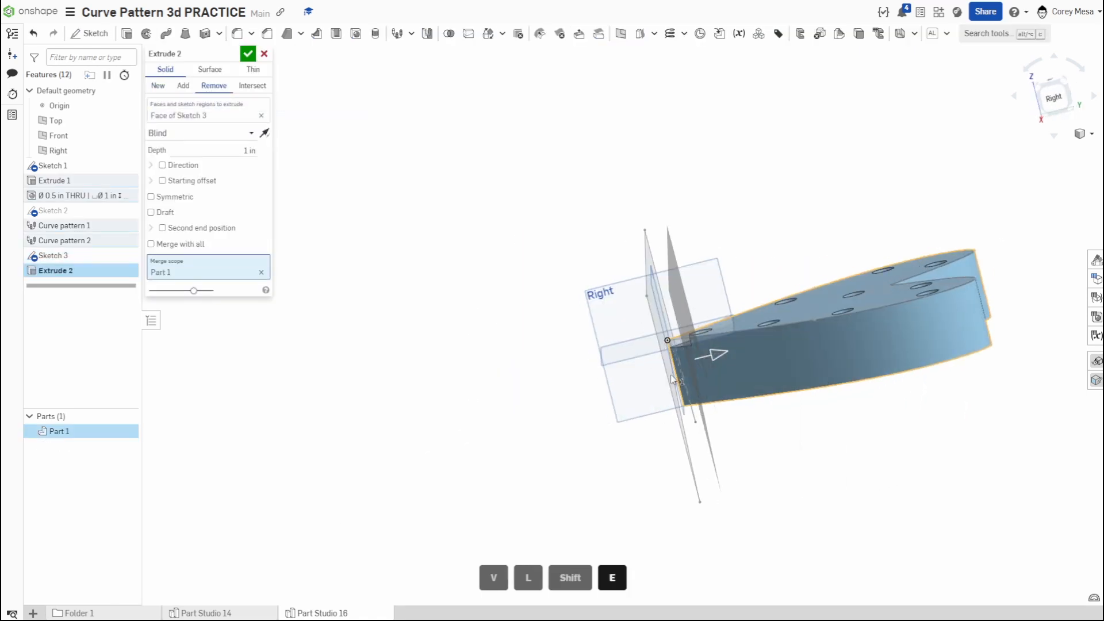
click(190, 138)
click(185, 224)
click(248, 53)
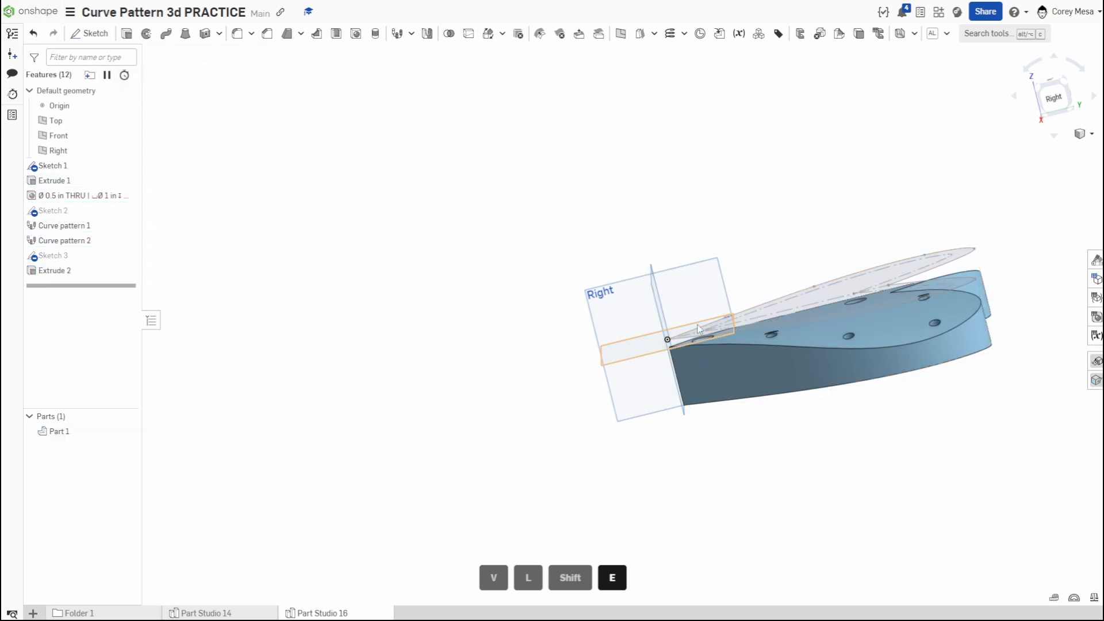
- Hide the default planes and the heart outline sketch, and examine how the curved cut meets the counterbore holes
key(p)
right_drag(688, 321, 725, 358)
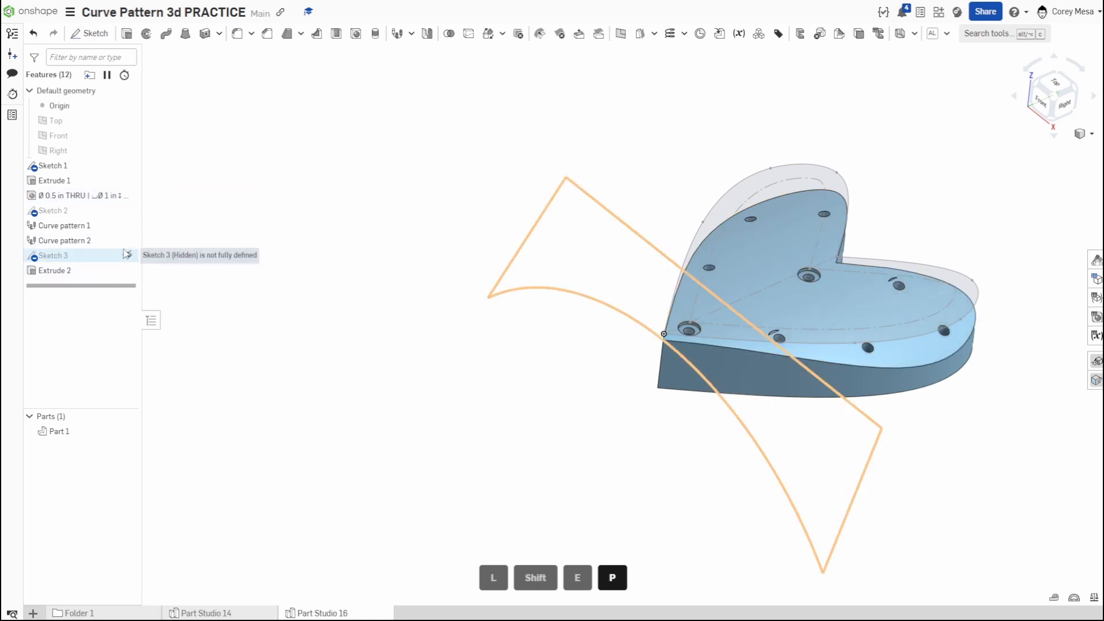
mouse_move(765, 346)
right_down()
mouse_move(820, 402)
mouse_move(708, 419)
mouse_move(992, 196)
right_up()
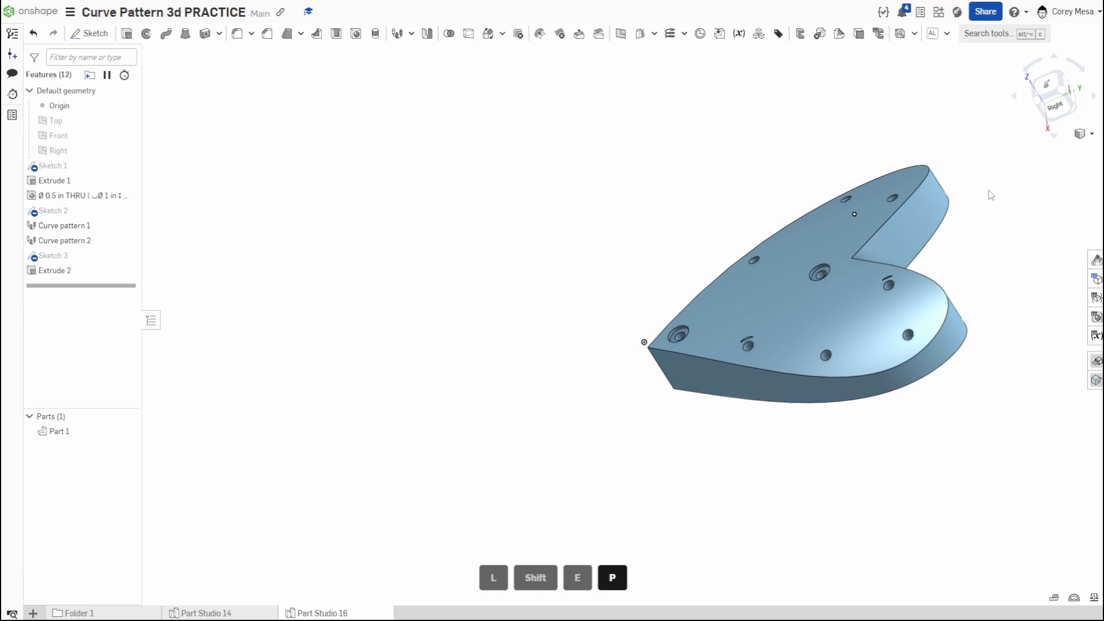
click(1051, 76)
mouse_move(922, 421)
right_down()
mouse_move(983, 407)
mouse_move(999, 419)
mouse_move(927, 439)
mouse_move(902, 398)
mouse_move(896, 326)
mouse_move(895, 360)
mouse_move(913, 343)
mouse_move(986, 375)
mouse_move(989, 323)
mouse_move(872, 360)
mouse_move(872, 409)
mouse_move(736, 400)
mouse_move(851, 405)
right_up()
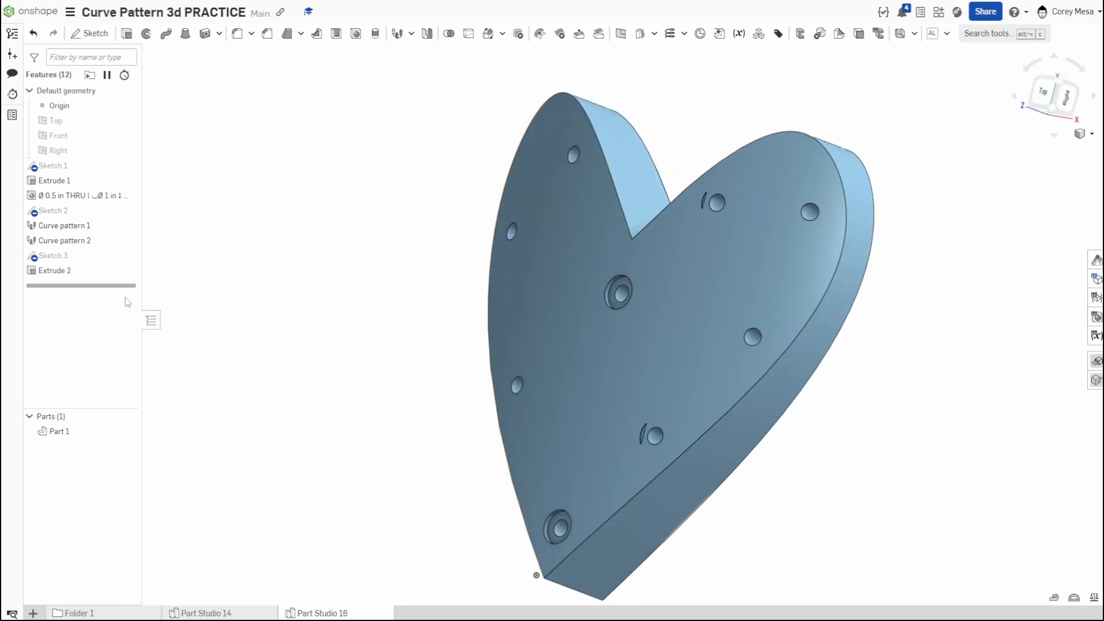
- Reopen the arc profile sketch and dimension the horizontal distance between the arc's endpoints as 22 in
double_click(89, 258)
mouse_move(684, 437)
right_down()
mouse_move(779, 443)
mouse_move(787, 405)
right_up()
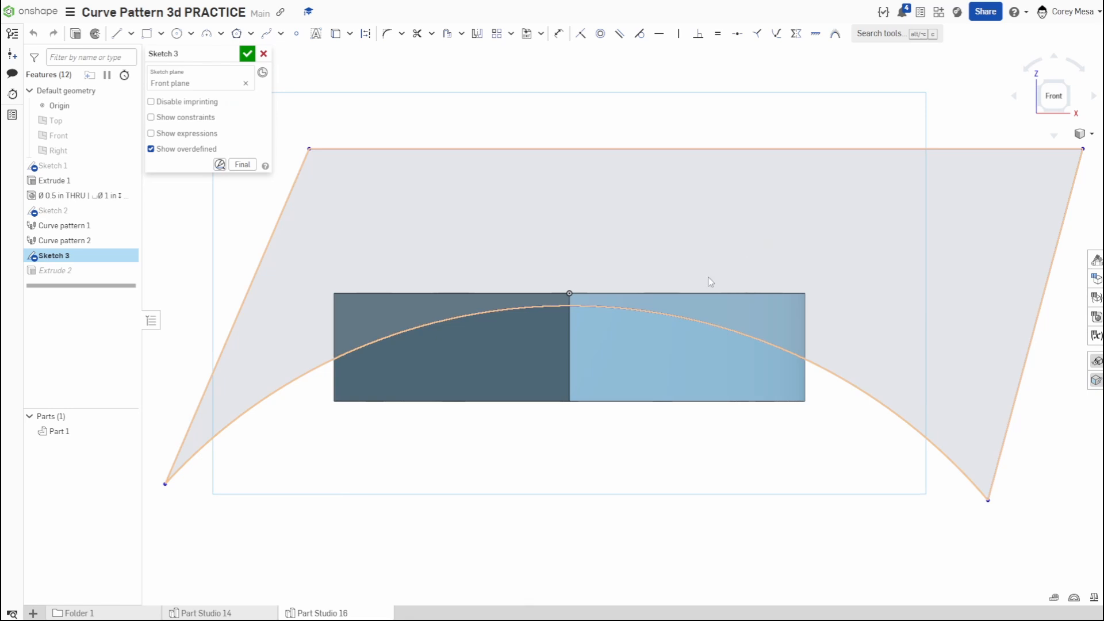
scroll(626, 334, down, 5)
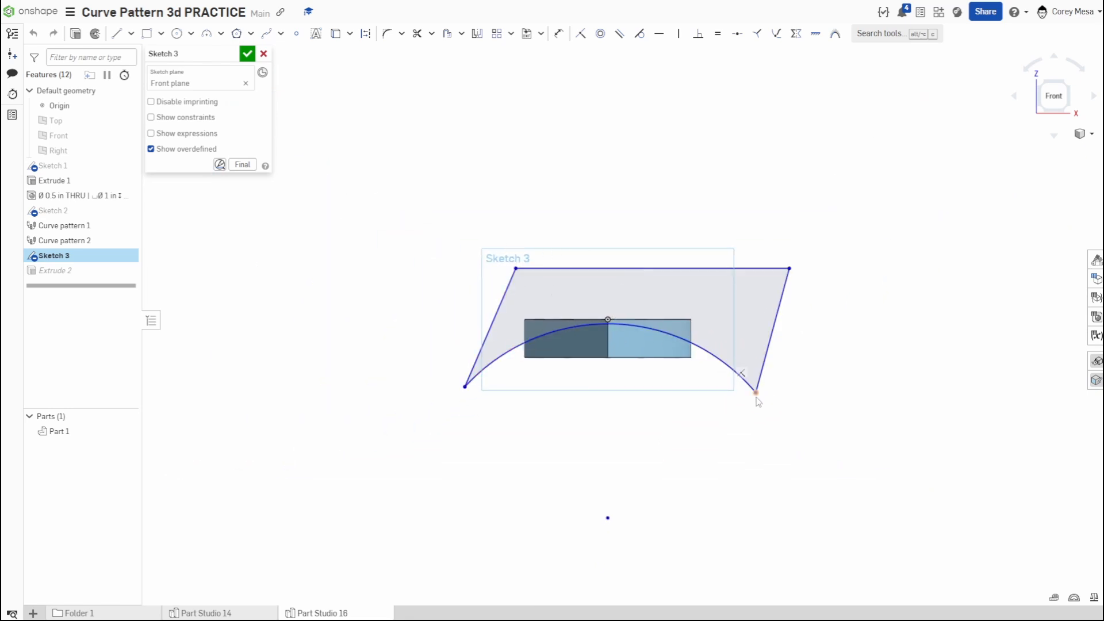
key(d)
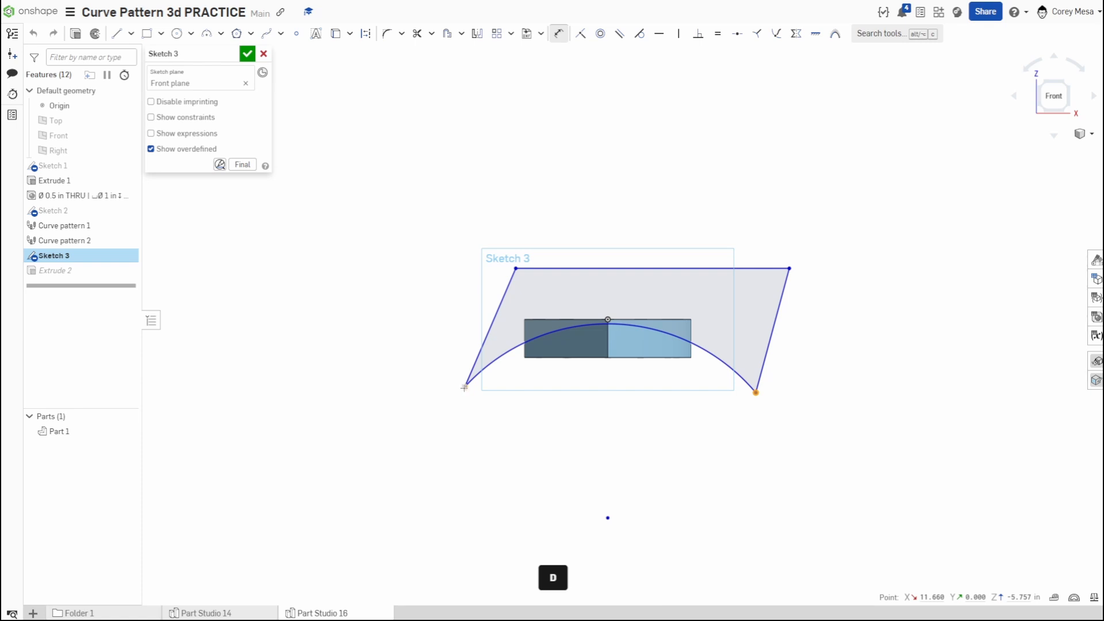
click(464, 388)
click(613, 406)
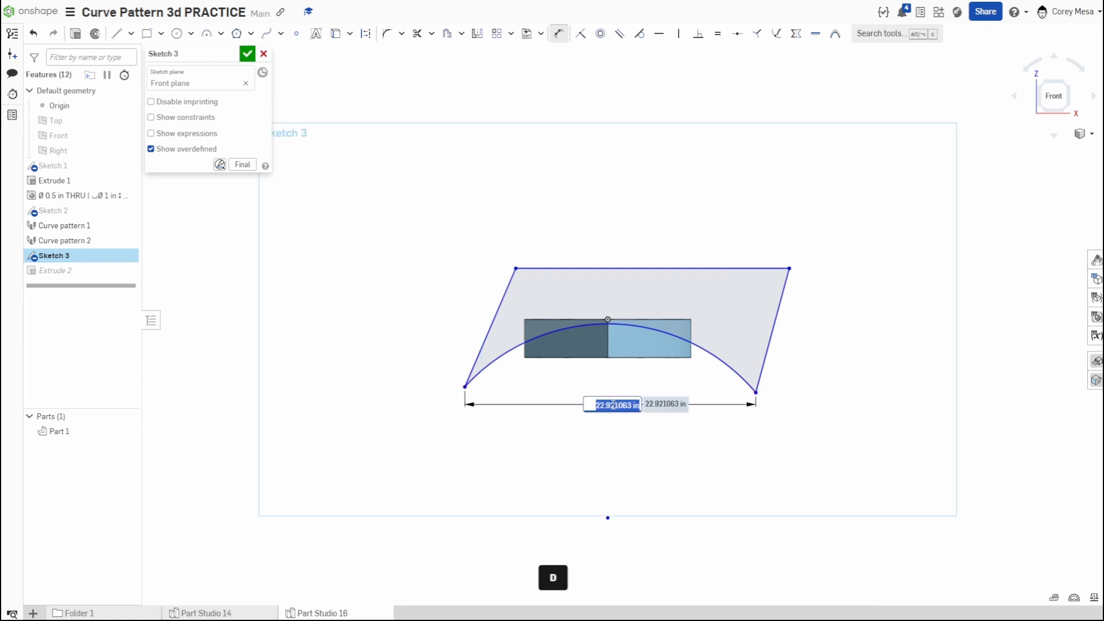
text(22)
key(Return)
scroll(592, 345, up, 4)
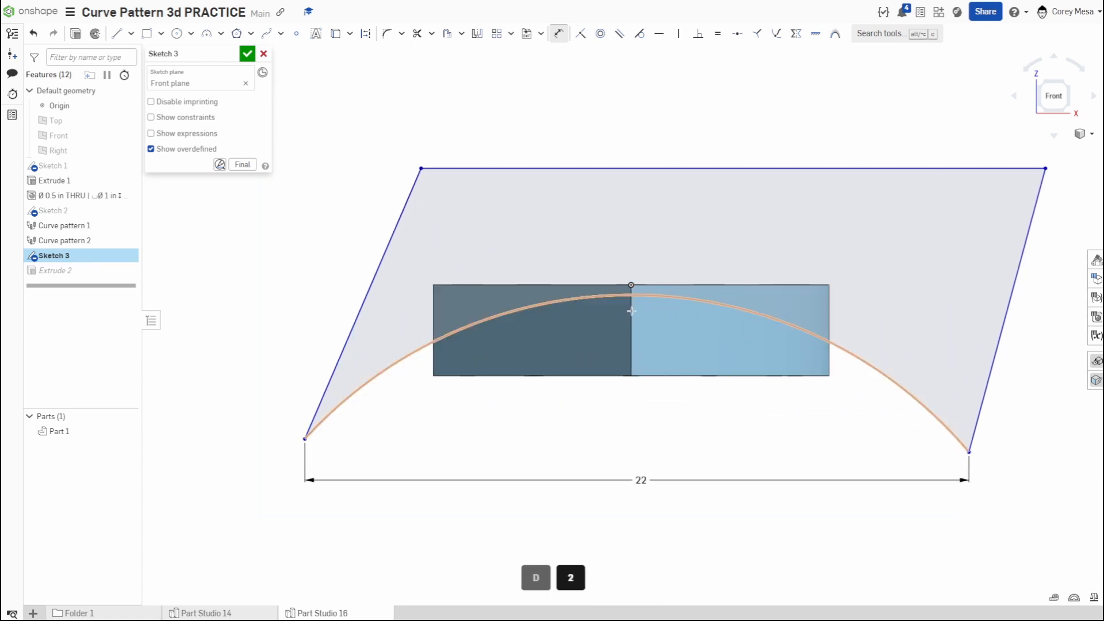
scroll(631, 311, down, 5)
key(Escape)
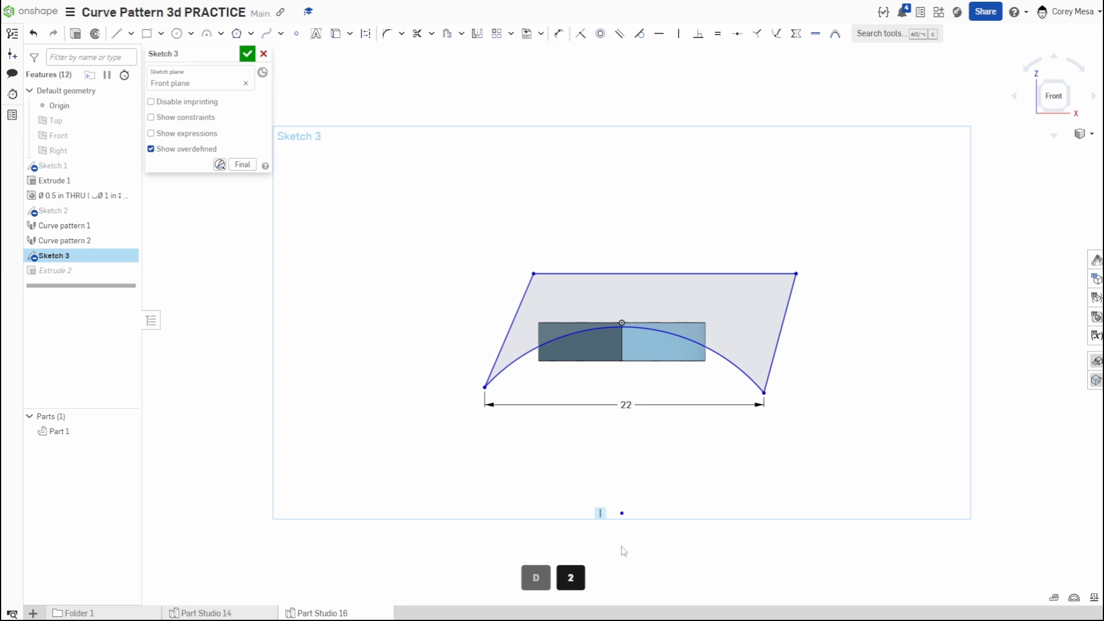
click(621, 513)
click(604, 323)
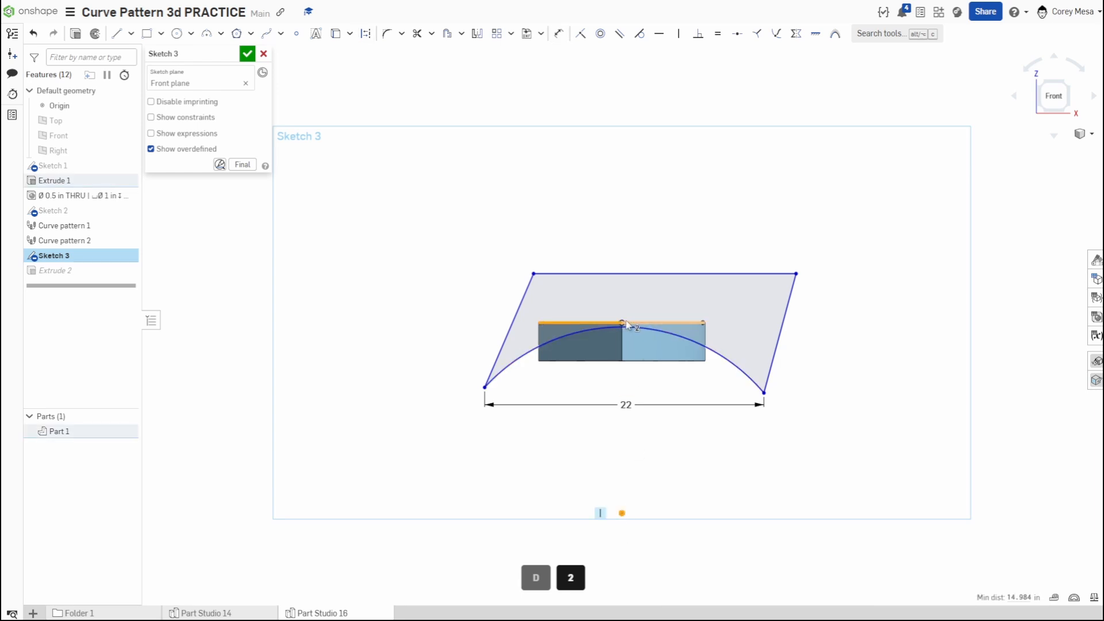
click(650, 222)
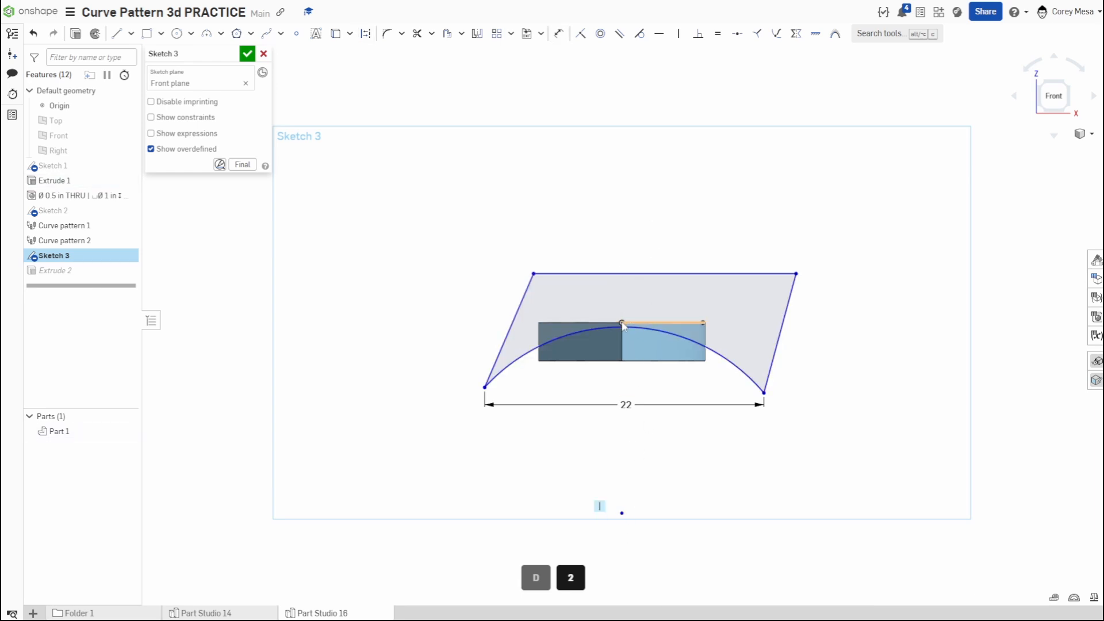
- Constrain the centre point of the arc to lie vertically in line with the origin
scroll(621, 325, up, 6)
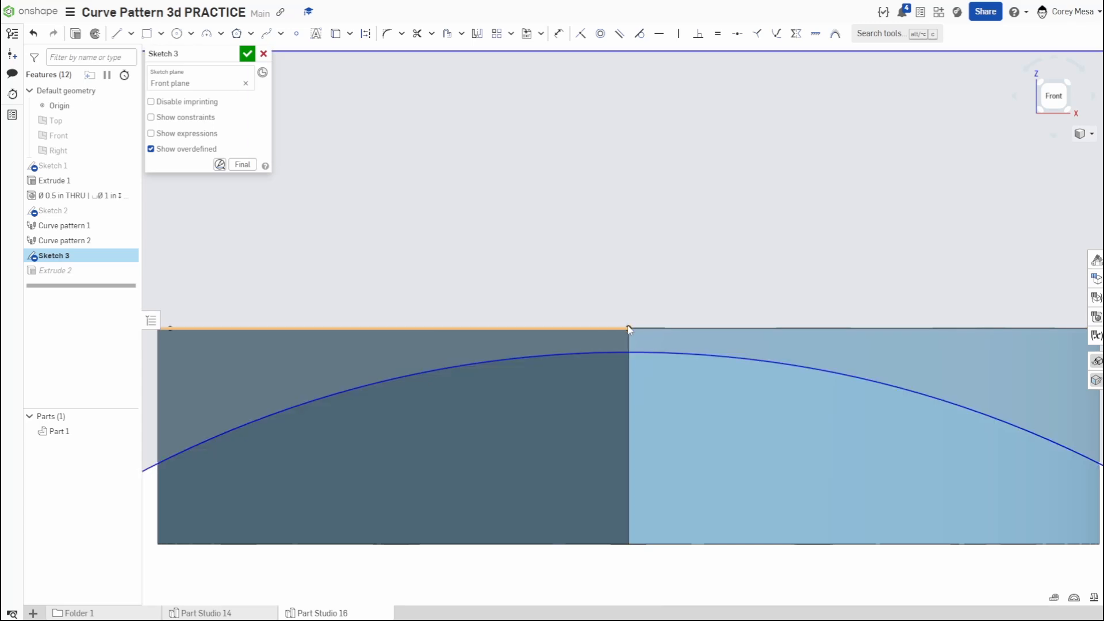
click(628, 329)
scroll(650, 461, down, 3)
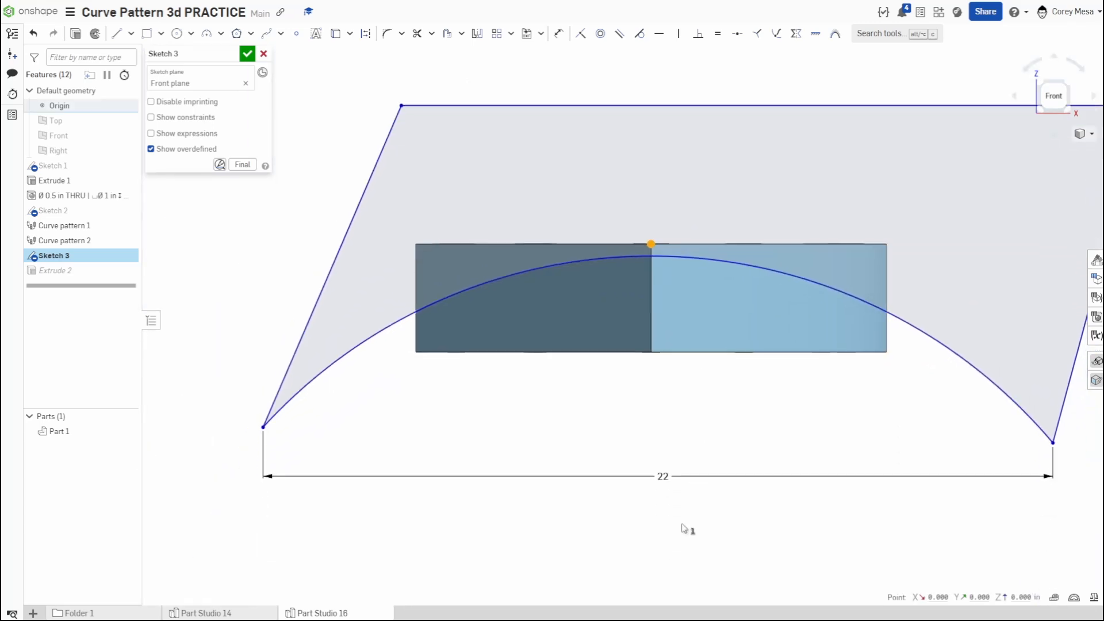
scroll(661, 485, down, 4)
middle_drag(681, 545, 684, 362)
click(660, 425)
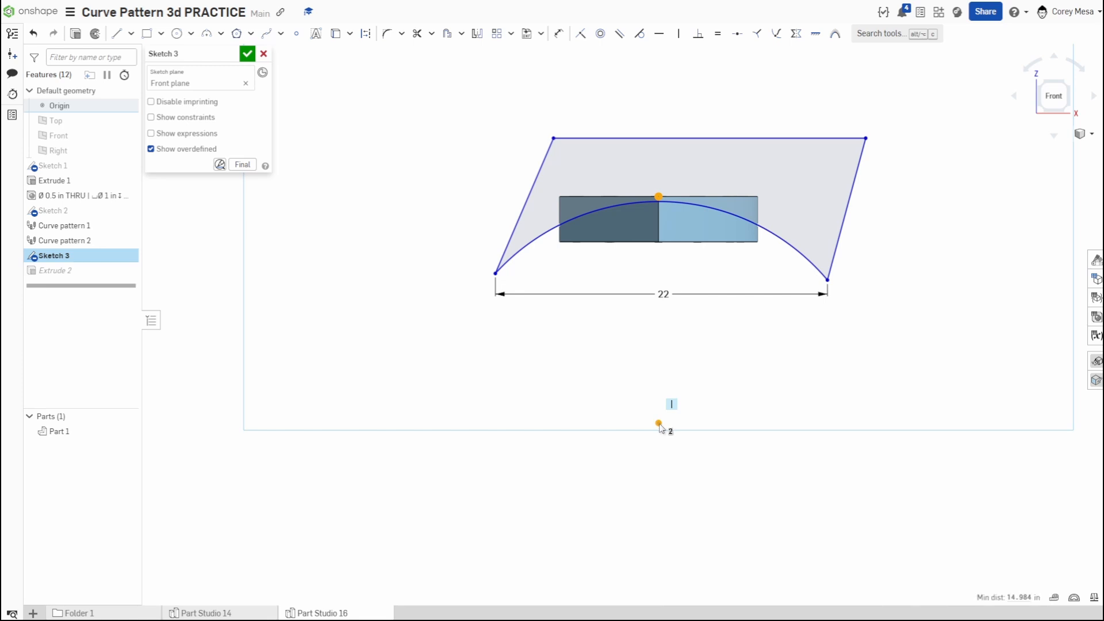
key(v)
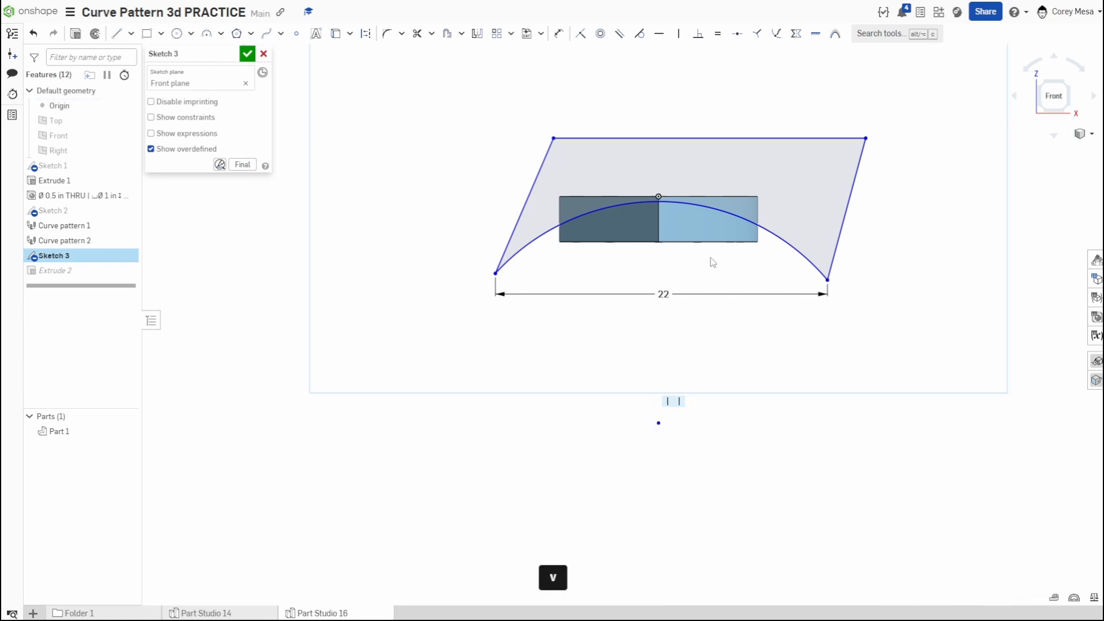
- Shift the cutting profile's upper line slightly upward, accept the sketch and inspect the heart's updated curved top
drag(802, 139, 624, 137)
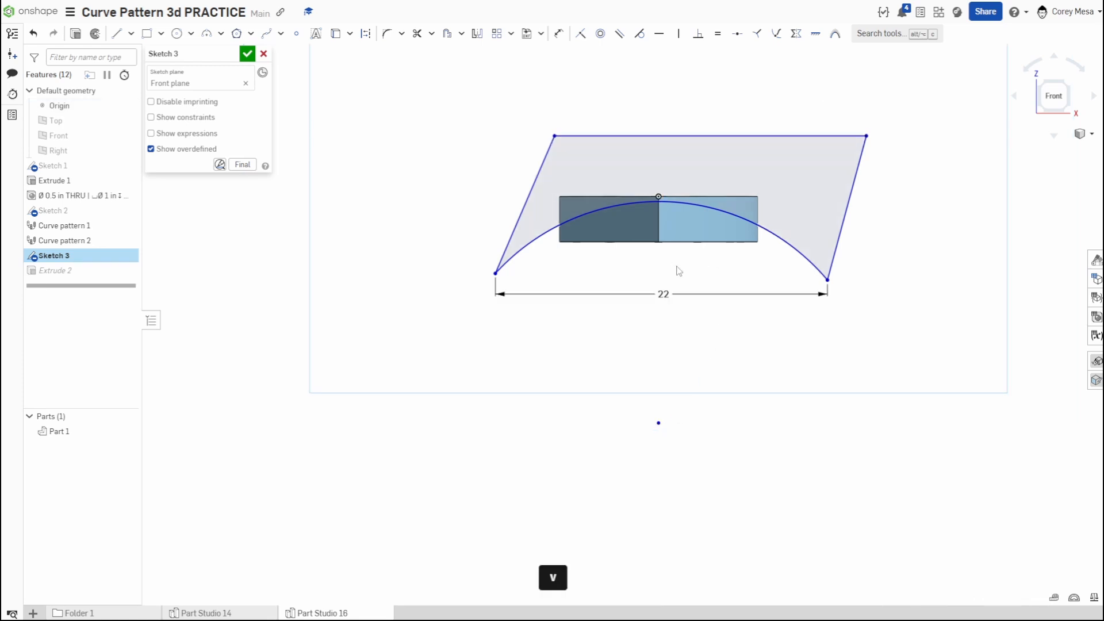
scroll(679, 267, up, 3)
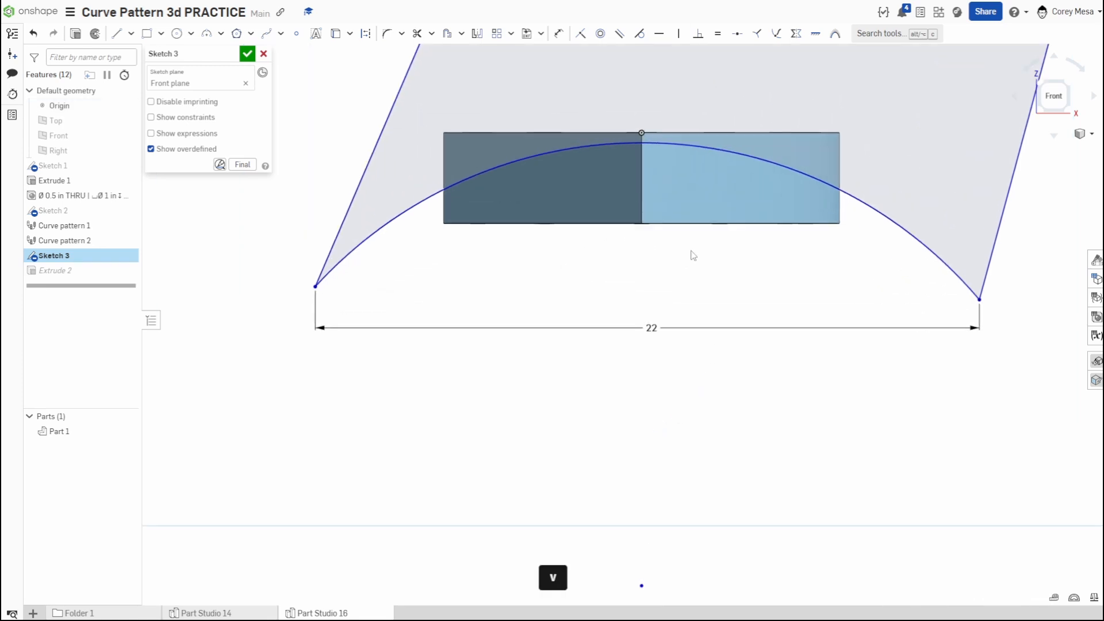
click(248, 54)
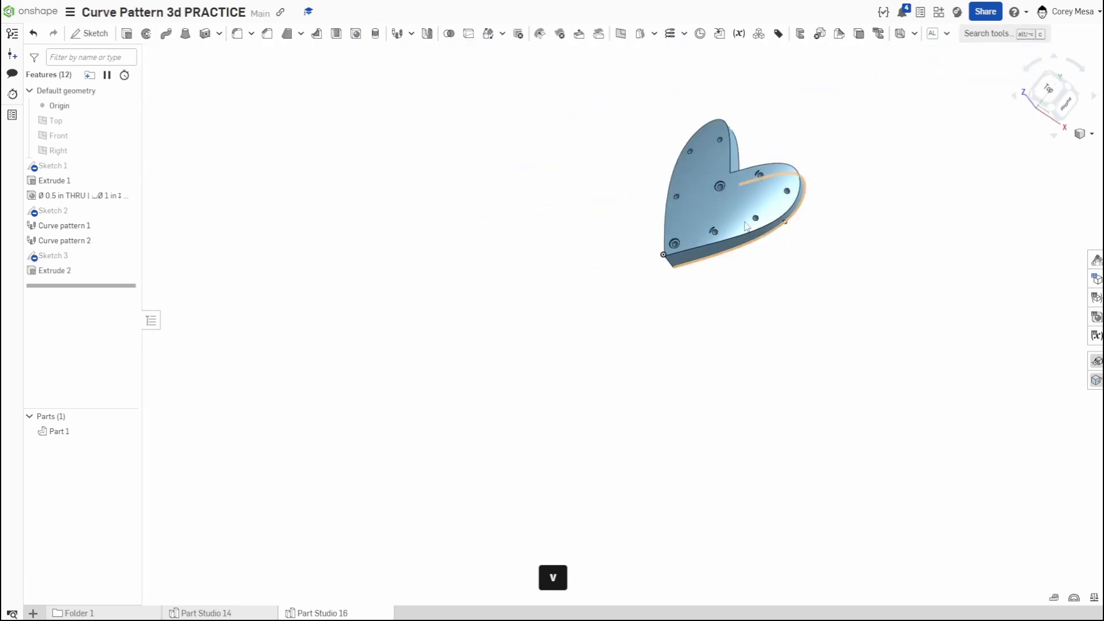
right_drag(808, 227, 433, 287)
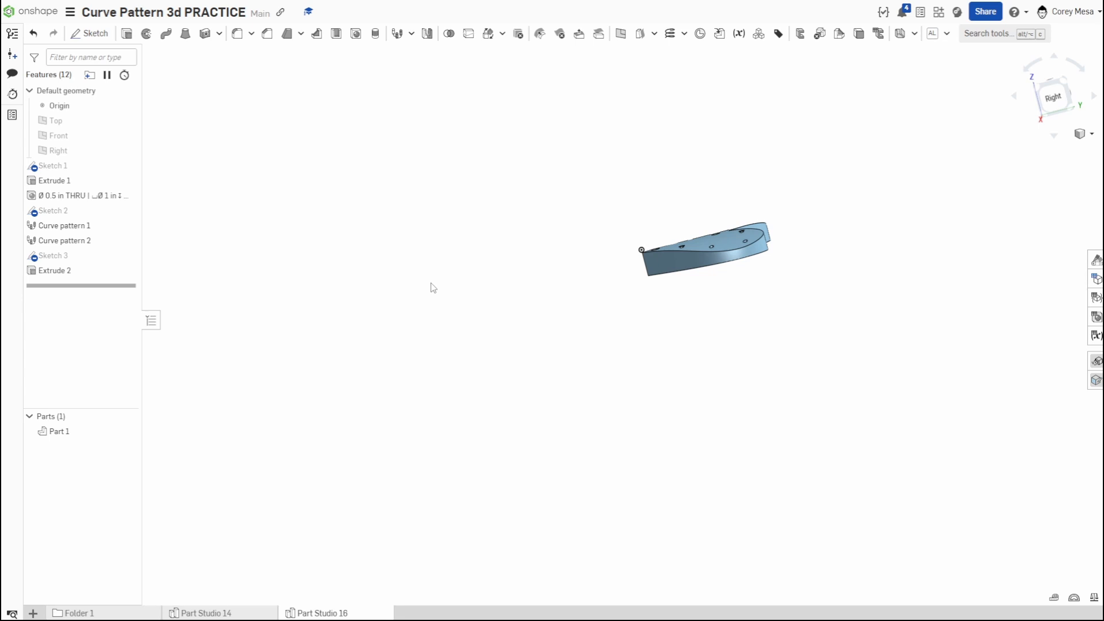
- Reopen the heart outline sketch and draw three circles about 1.2 to 1.3 in in diameter, centred along the dashed inner curve from its notch
double_click(90, 168)
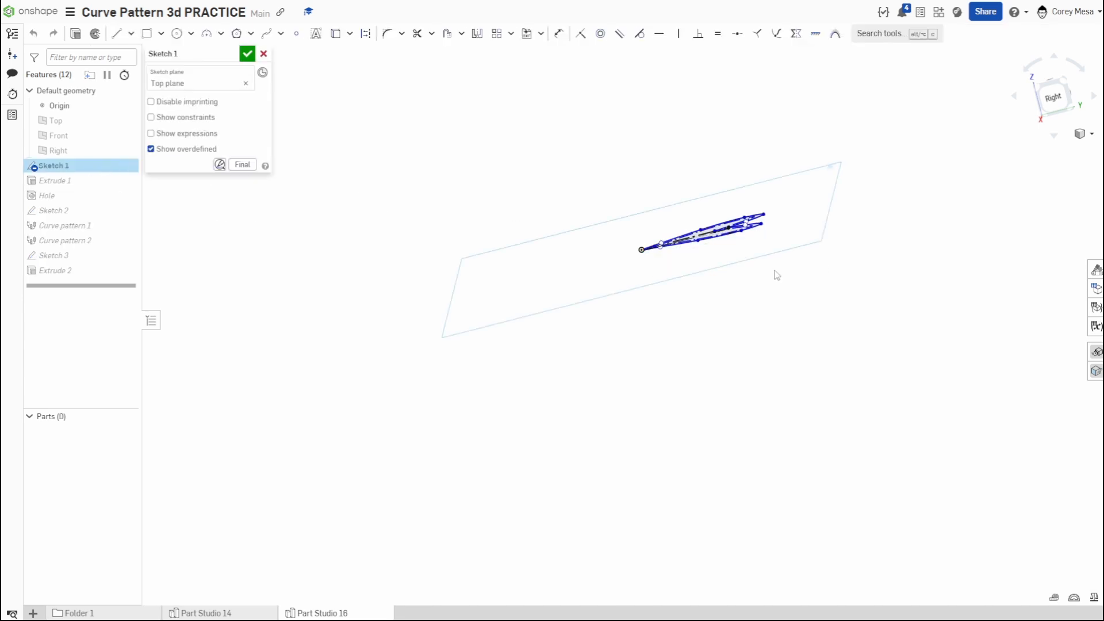
drag(1059, 85, 1056, 103)
click(1054, 85)
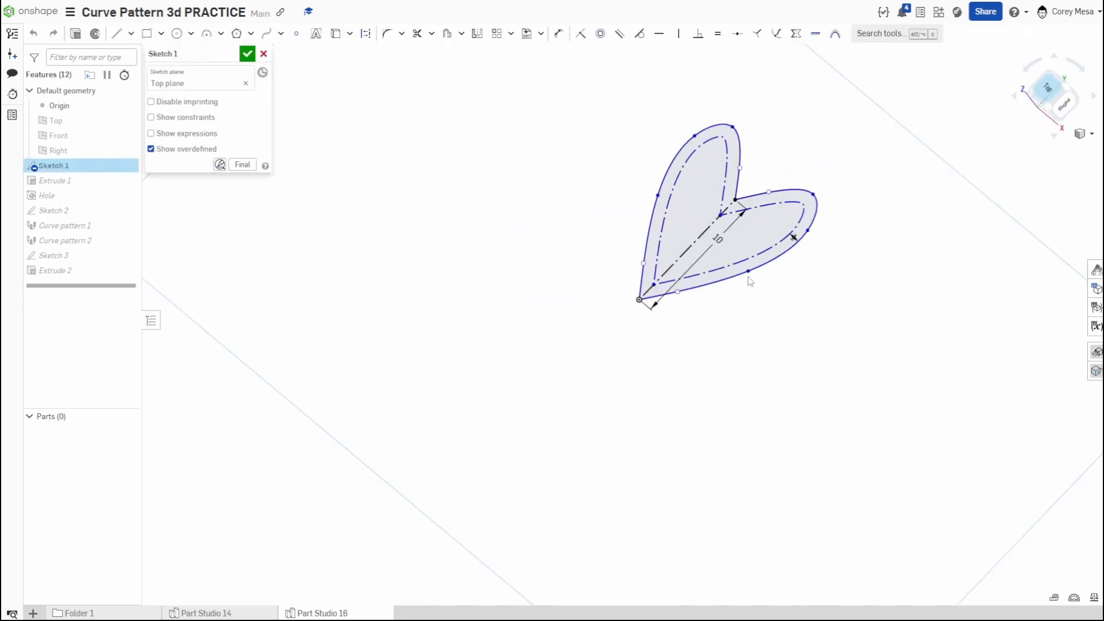
scroll(653, 205, up, 3)
scroll(626, 258, down, 2)
key(c)
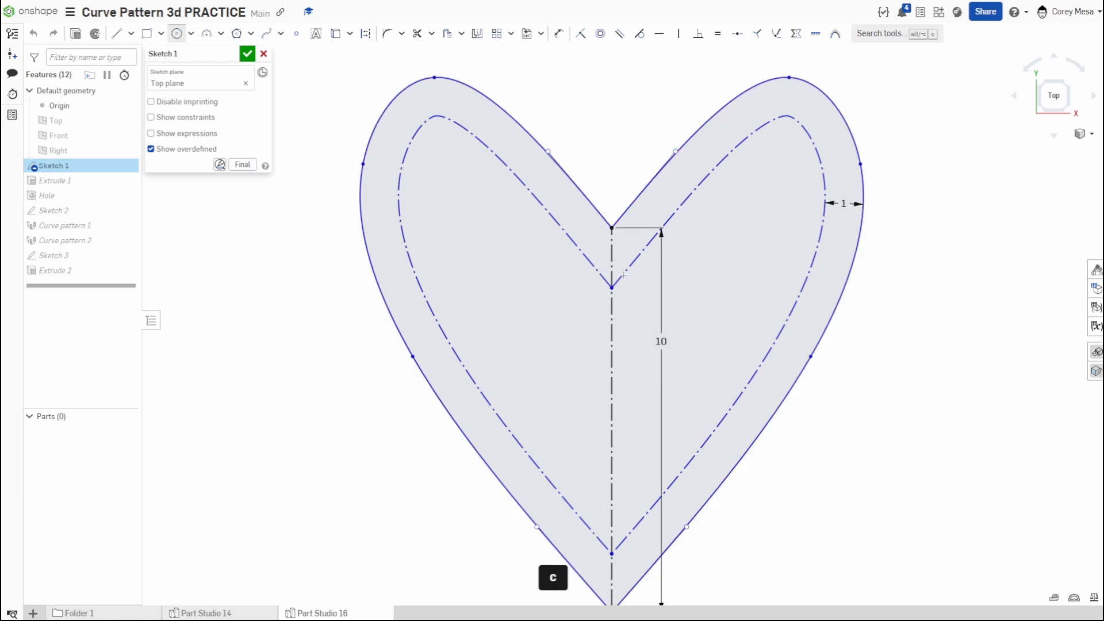
click(611, 288)
click(631, 299)
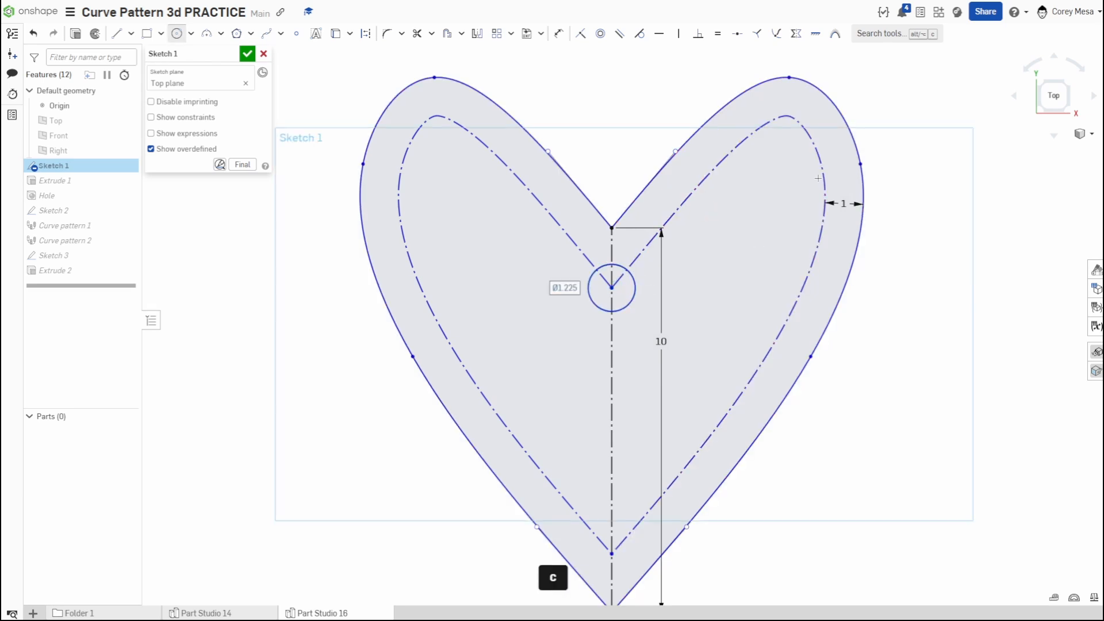
click(714, 167)
click(733, 186)
click(788, 116)
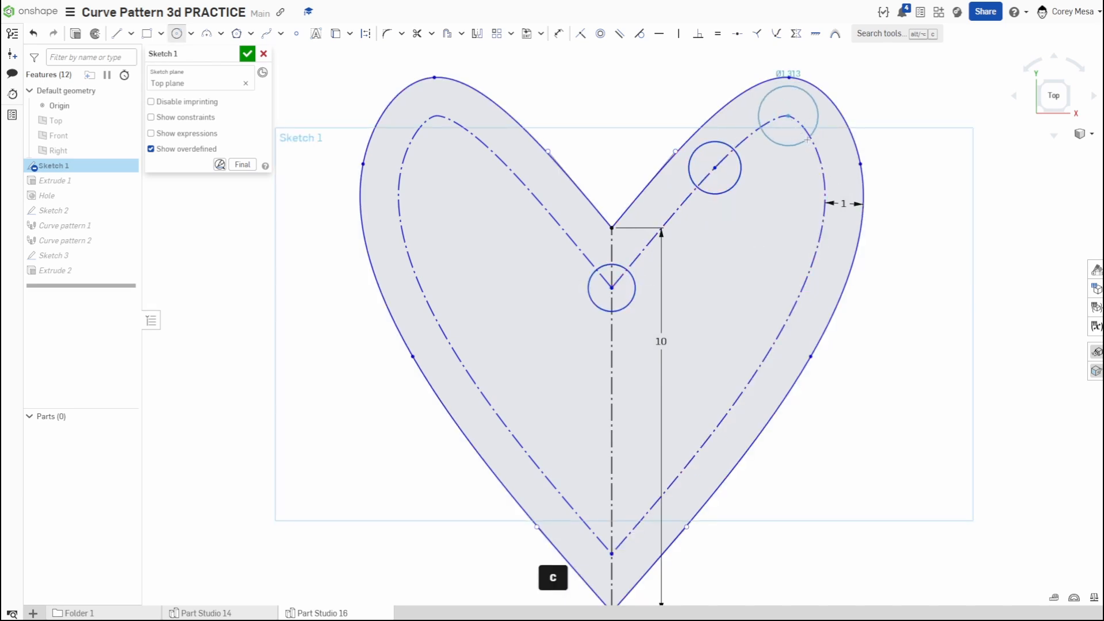
key(c)
scroll(783, 111, down, 3)
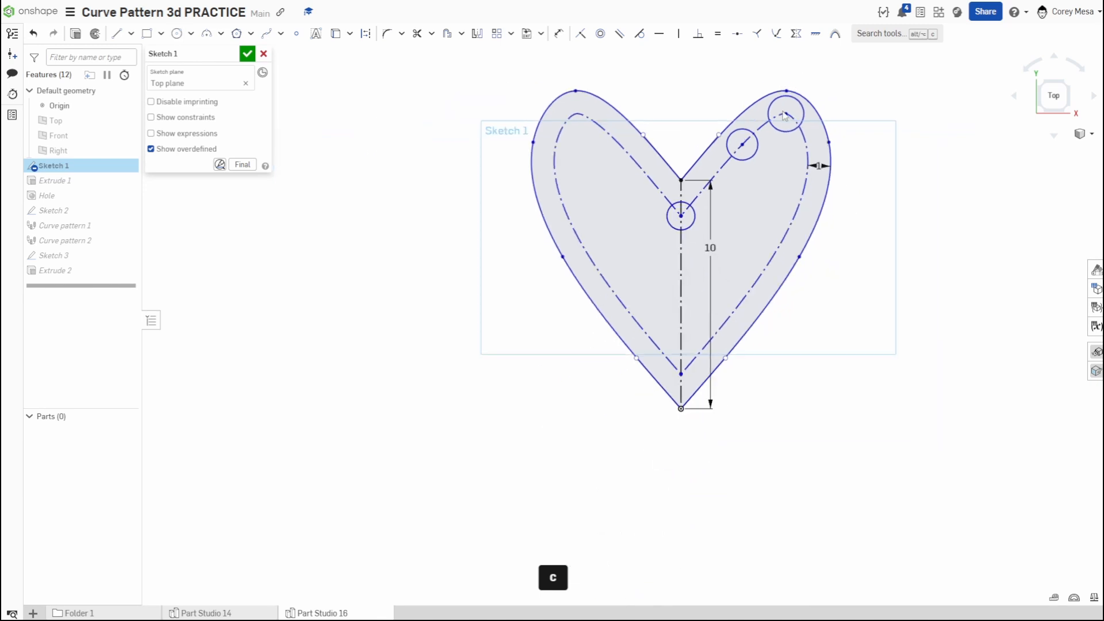
- Undo the three circles on the dashed inner curve and close the heart outline sketch
key(ctrl+z)
key(ctrl+z)
key(ctrl+z)
key(ctrl+z)
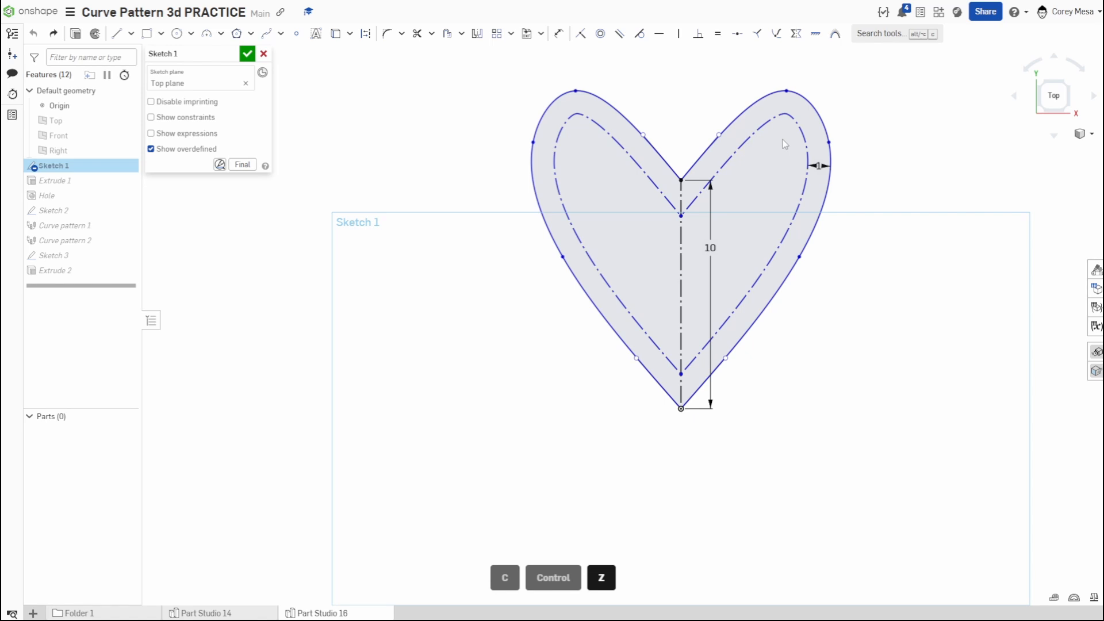
click(248, 54)
- Examine the curved heart's holes, and open Part Studio 14 to inspect the flange with its ring of pegs
mouse_move(476, 286)
right_down()
mouse_move(577, 360)
mouse_move(612, 329)
right_up()
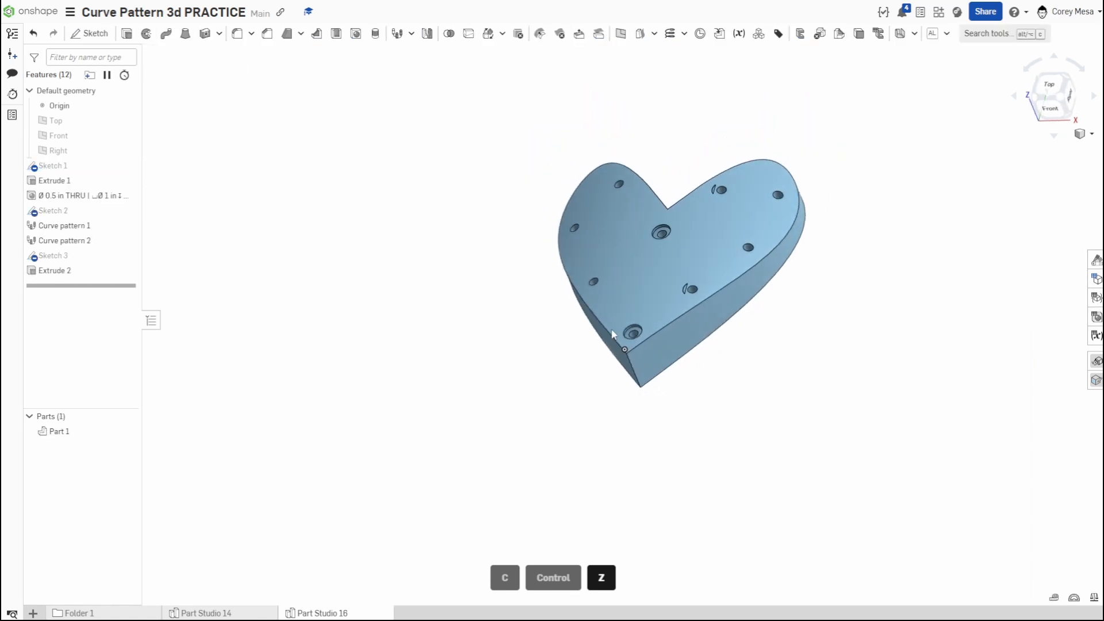
click(222, 613)
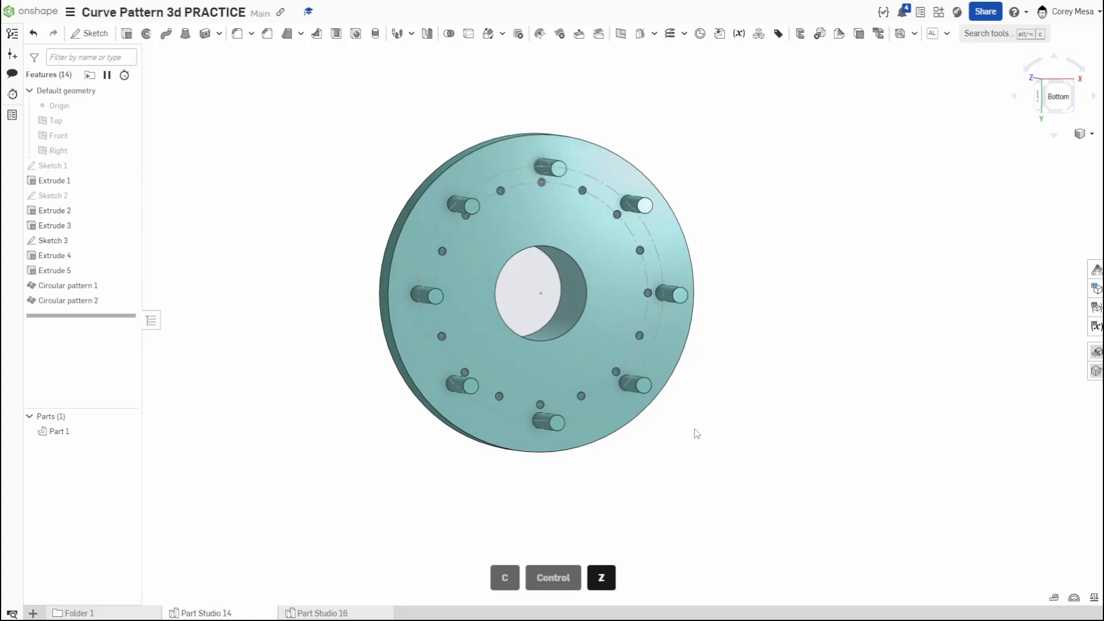
right_drag(692, 434, 625, 470)
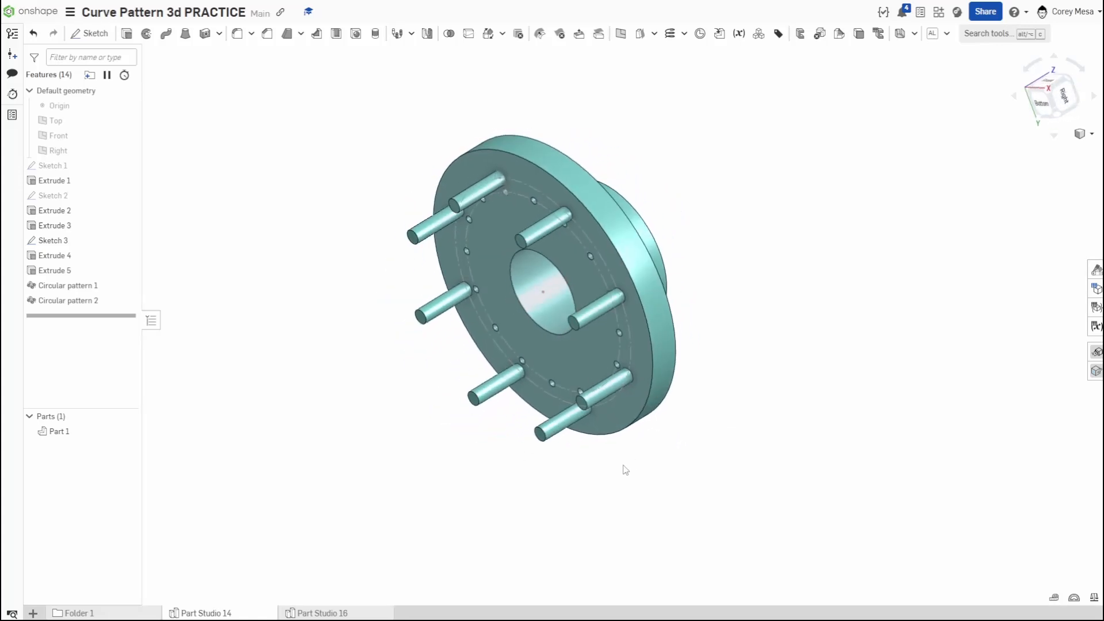